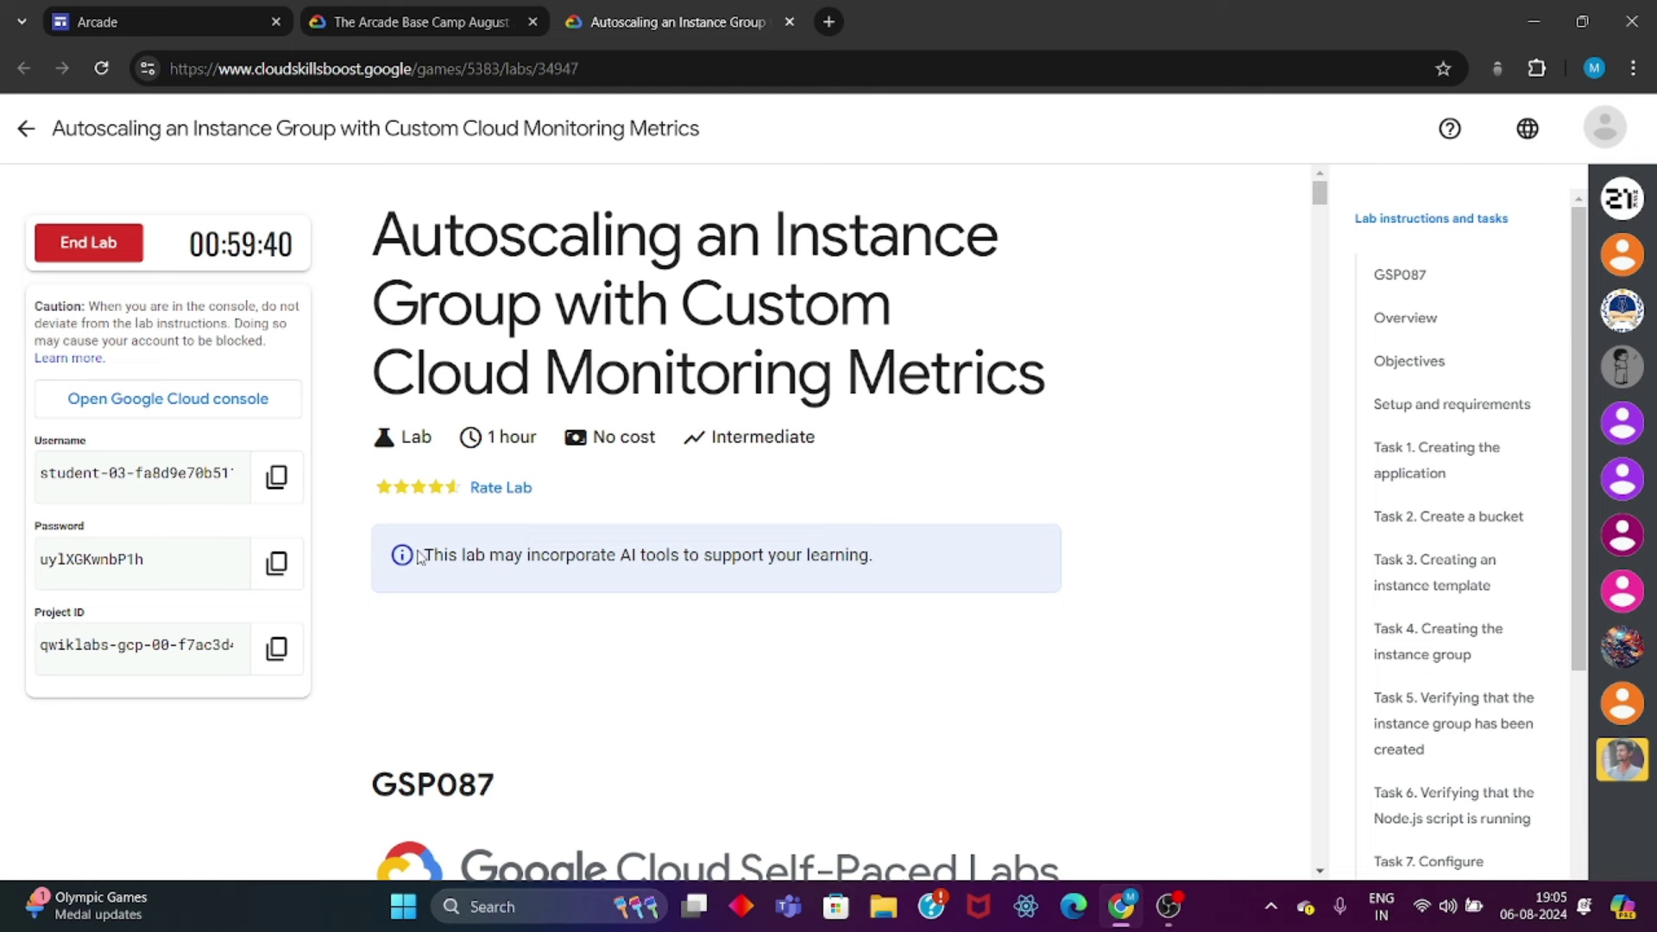
# Step: Sign in to the Google Cloud console with the lab's account password, accept the new-account notice and decline the separate Chrome profile
pyautogui.click(276, 562)
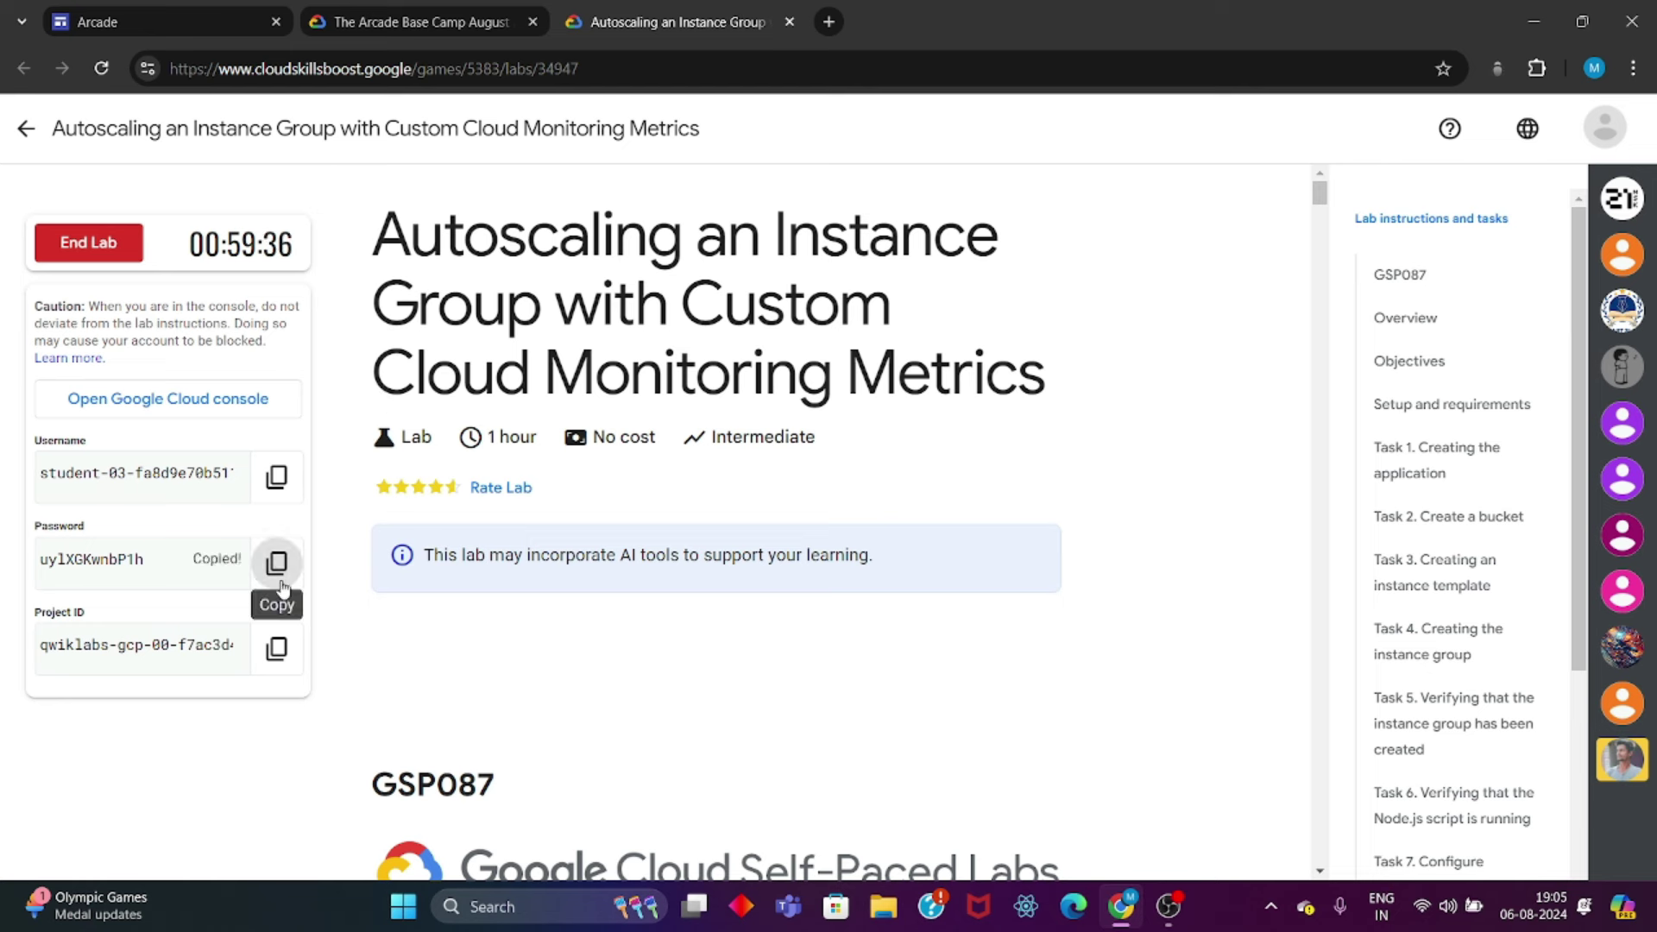
pyautogui.click(240, 414)
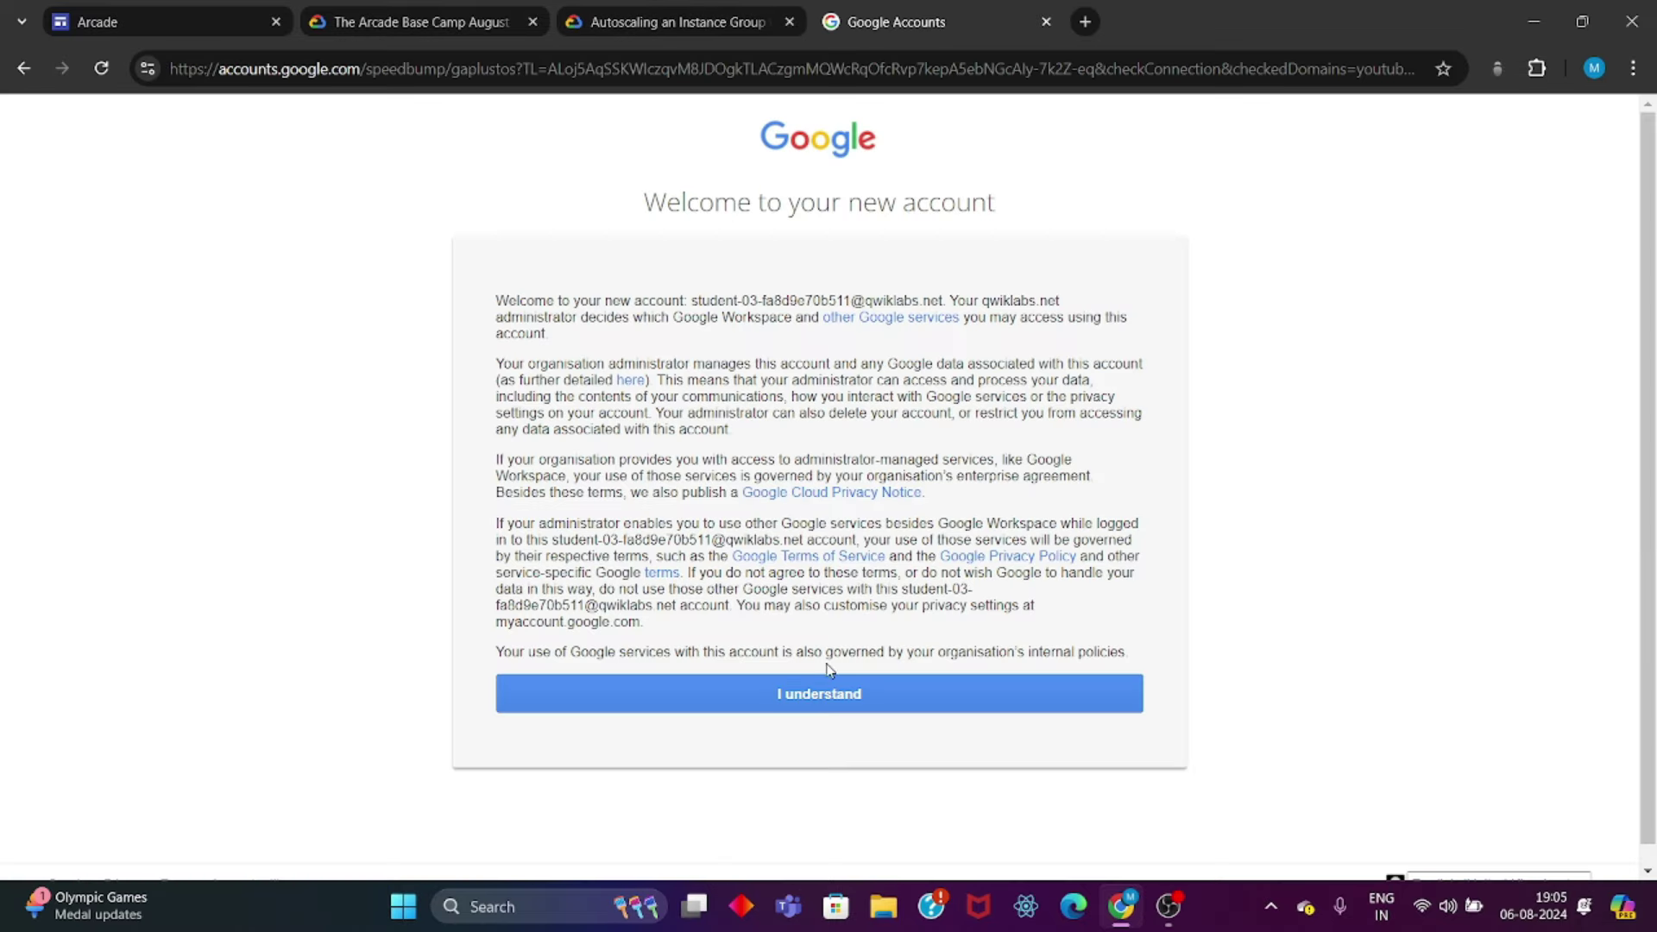
pyautogui.click(833, 690)
pyautogui.click(669, 14)
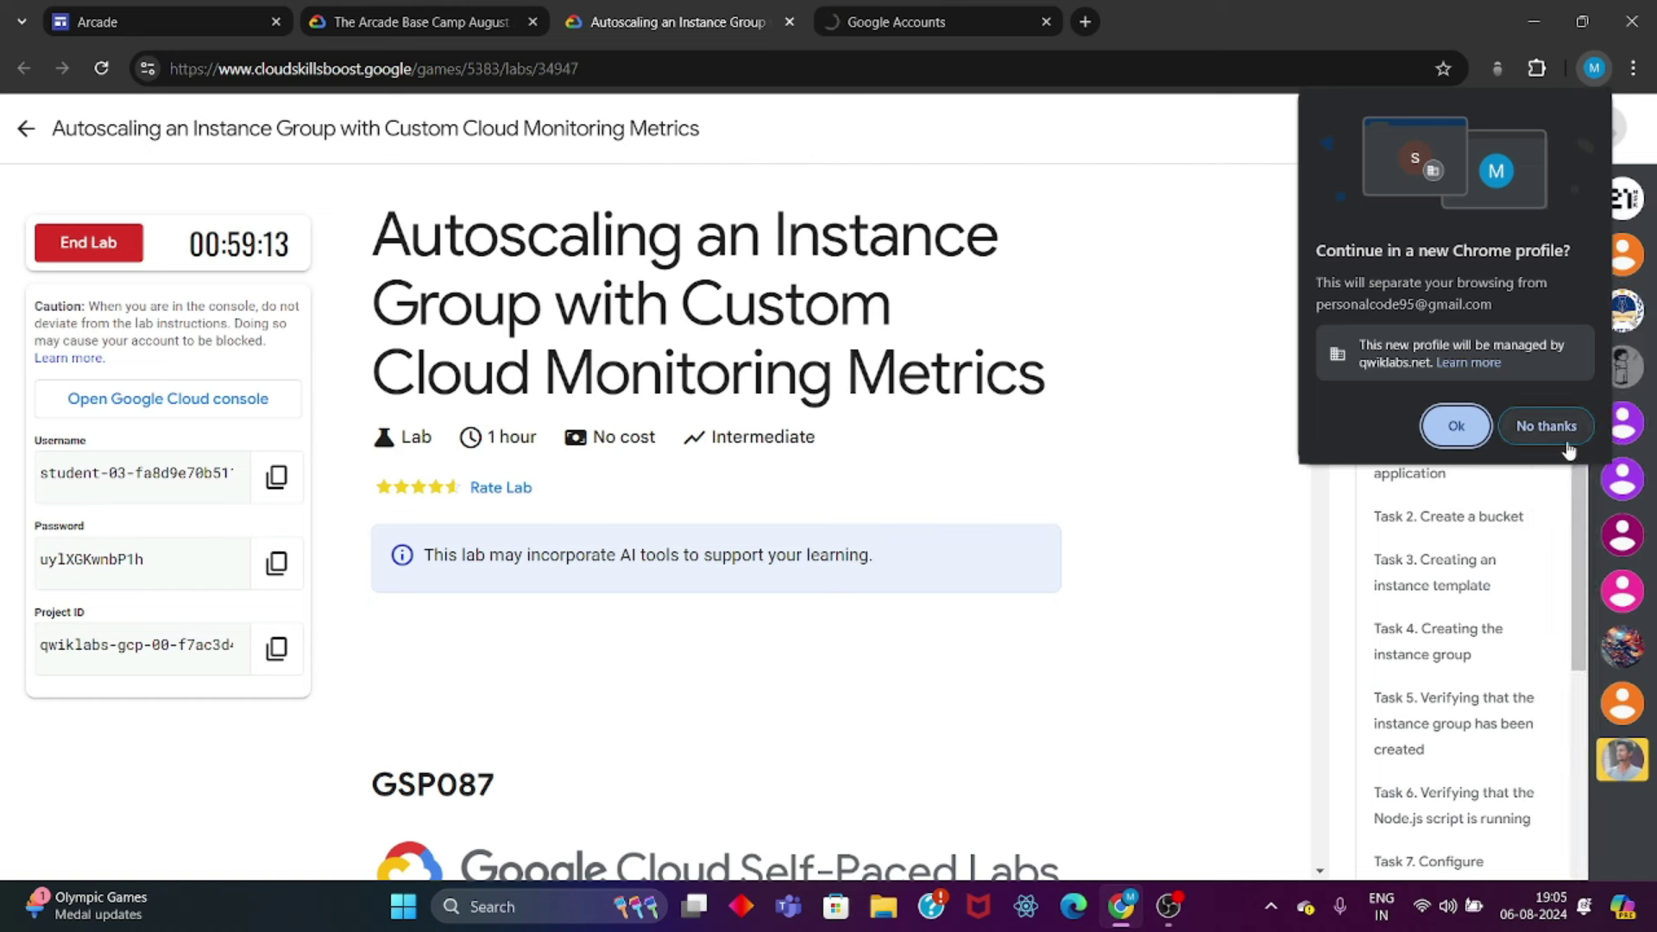
pyautogui.click(1565, 442)
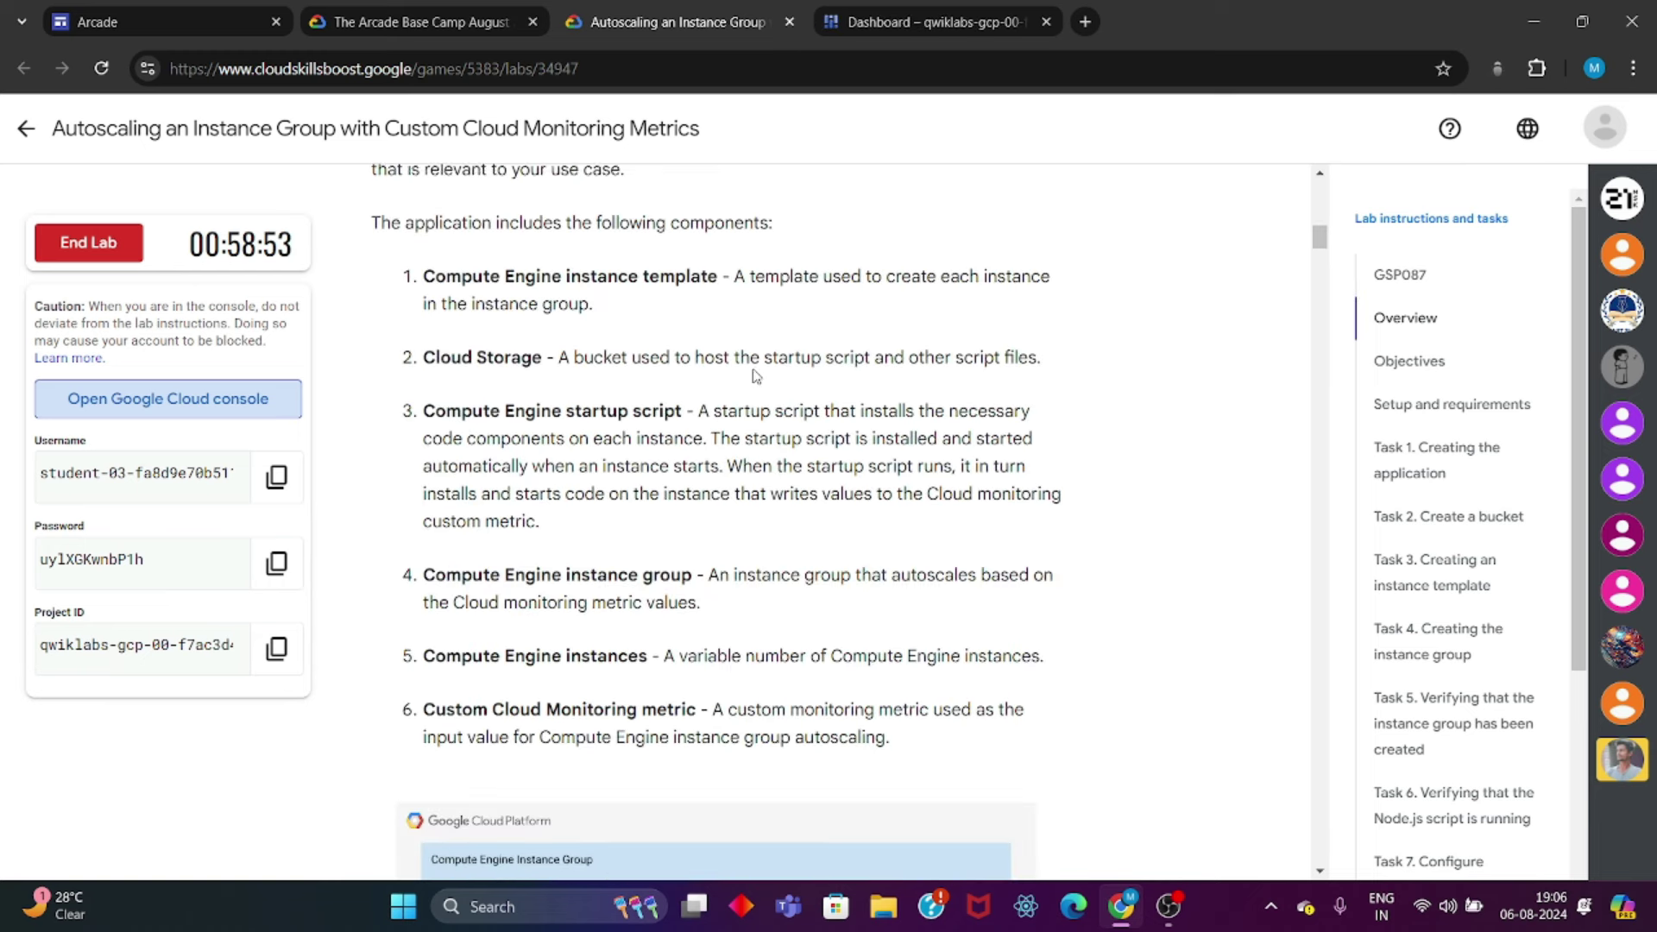
# Step: Accept the Google Cloud Terms of Service for the student account and continue to the project dashboard
pyautogui.scroll(-1, 755, 371)
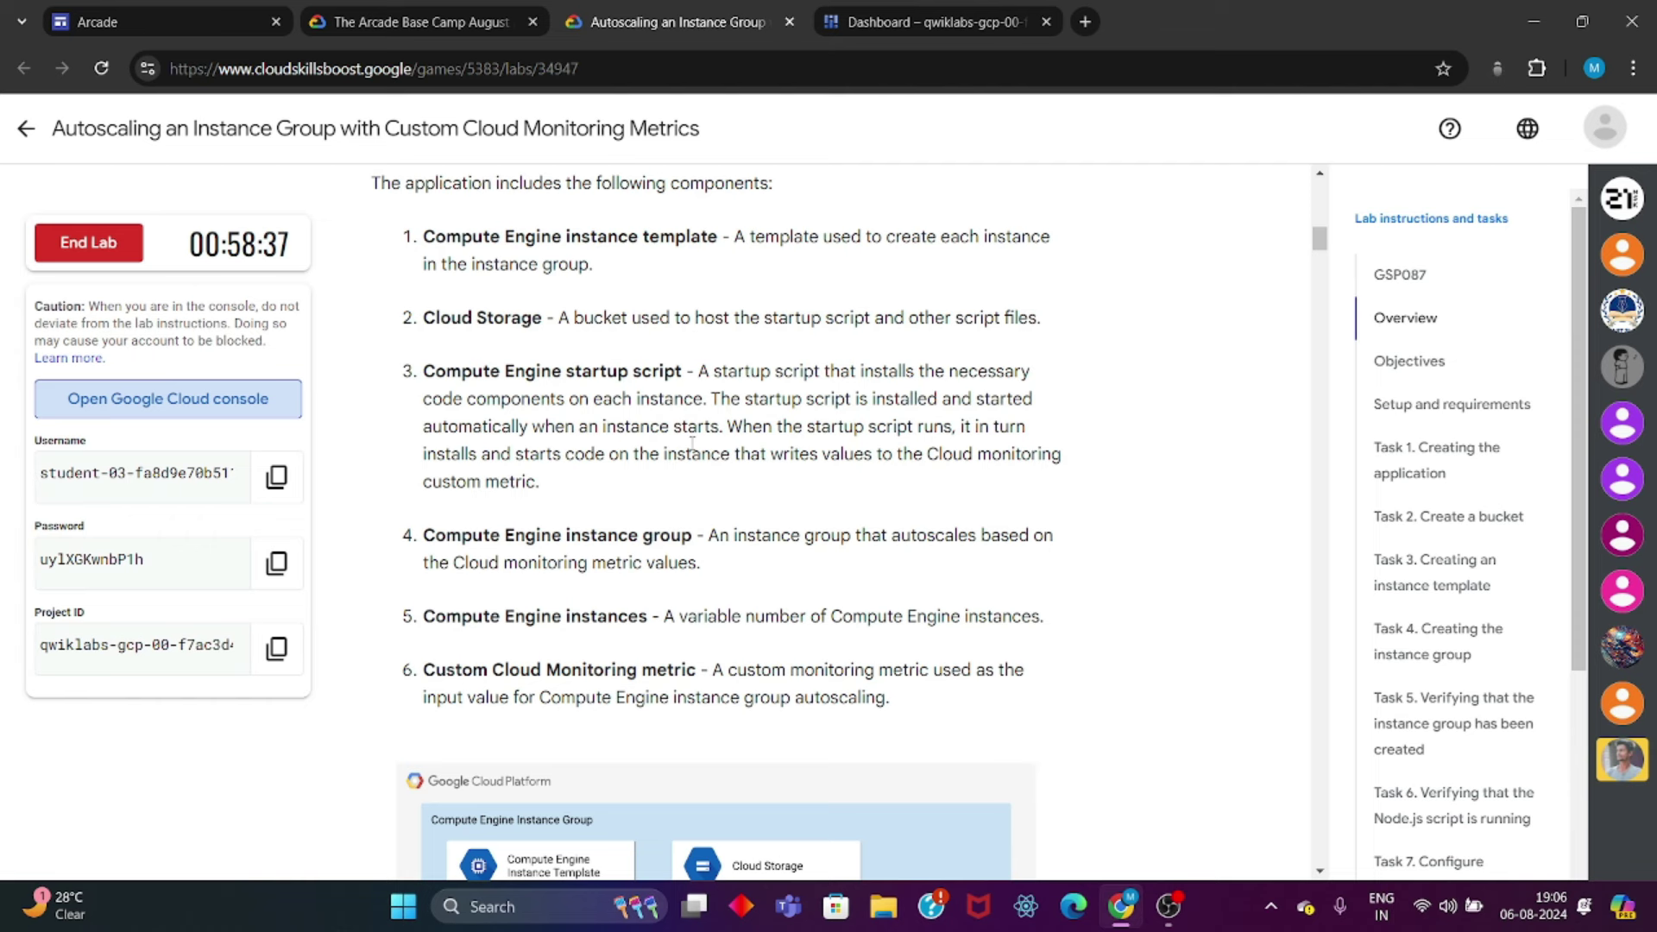
pyautogui.scroll(-1, 692, 443)
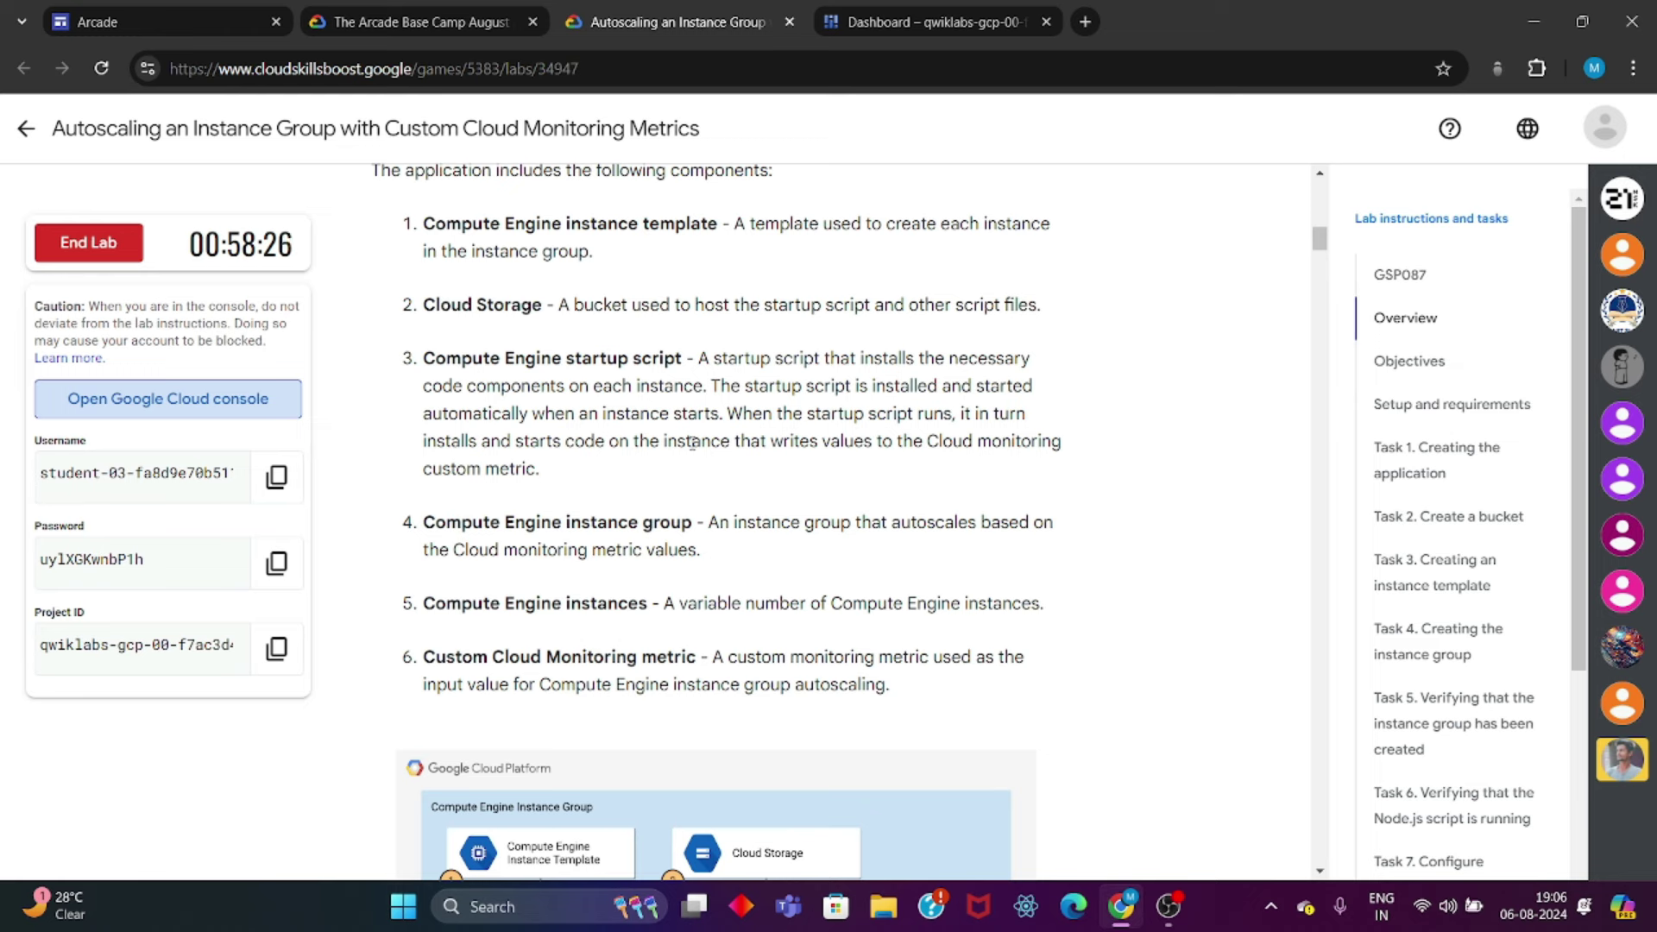
pyautogui.scroll(-2, 692, 444)
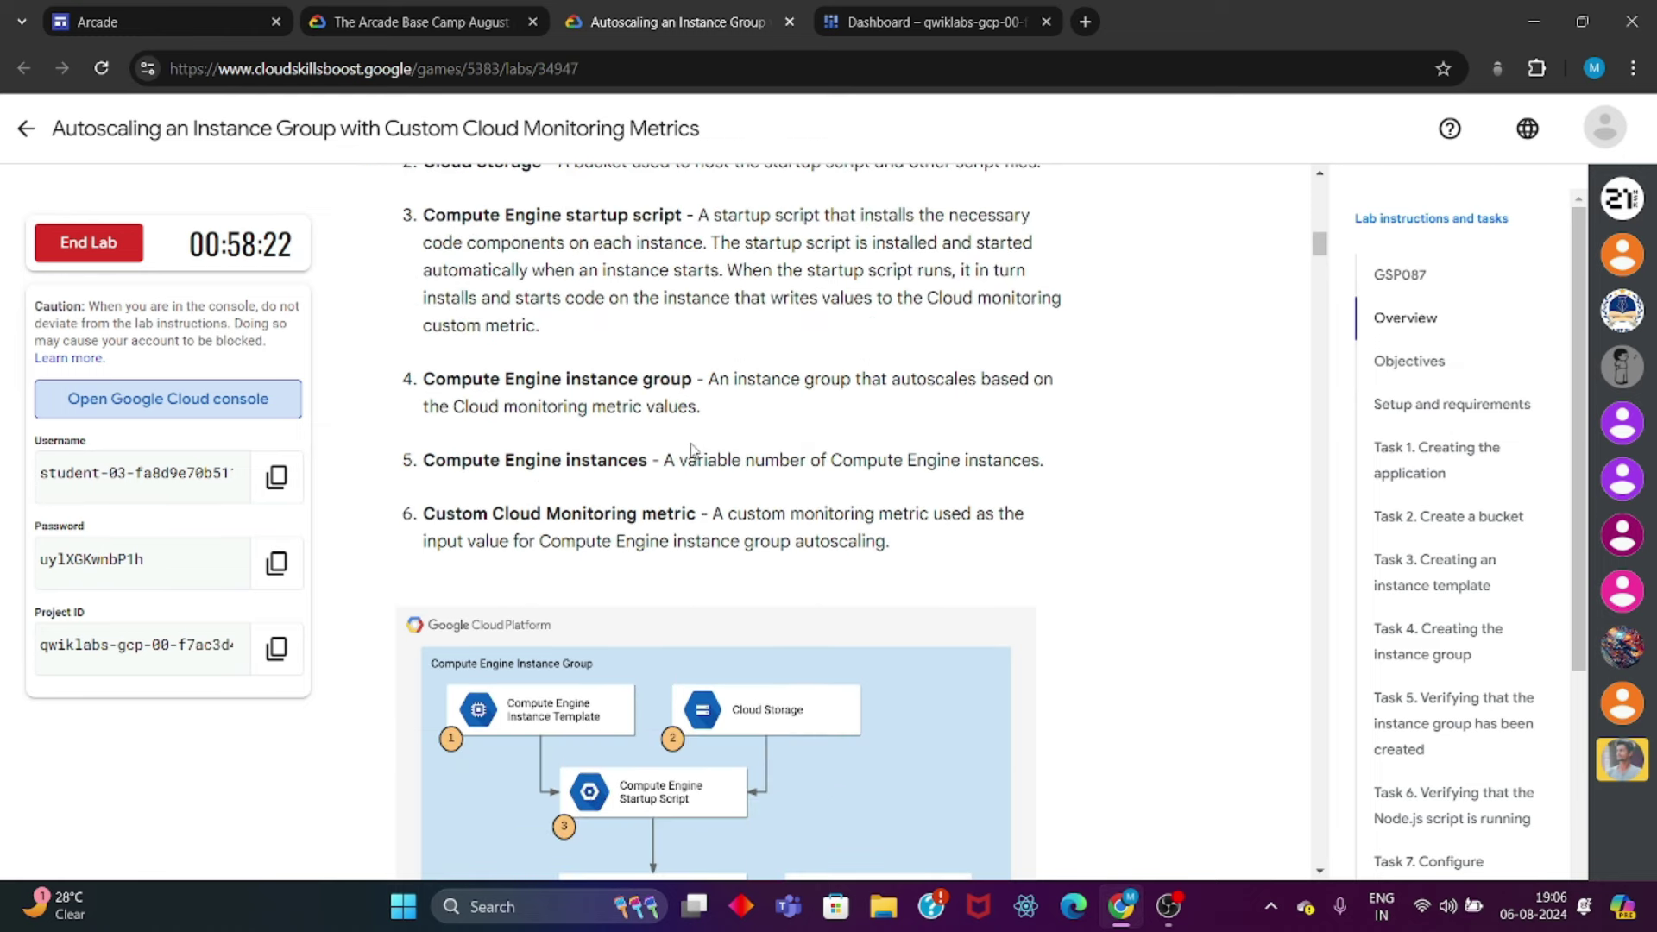
pyautogui.scroll(10, 692, 448)
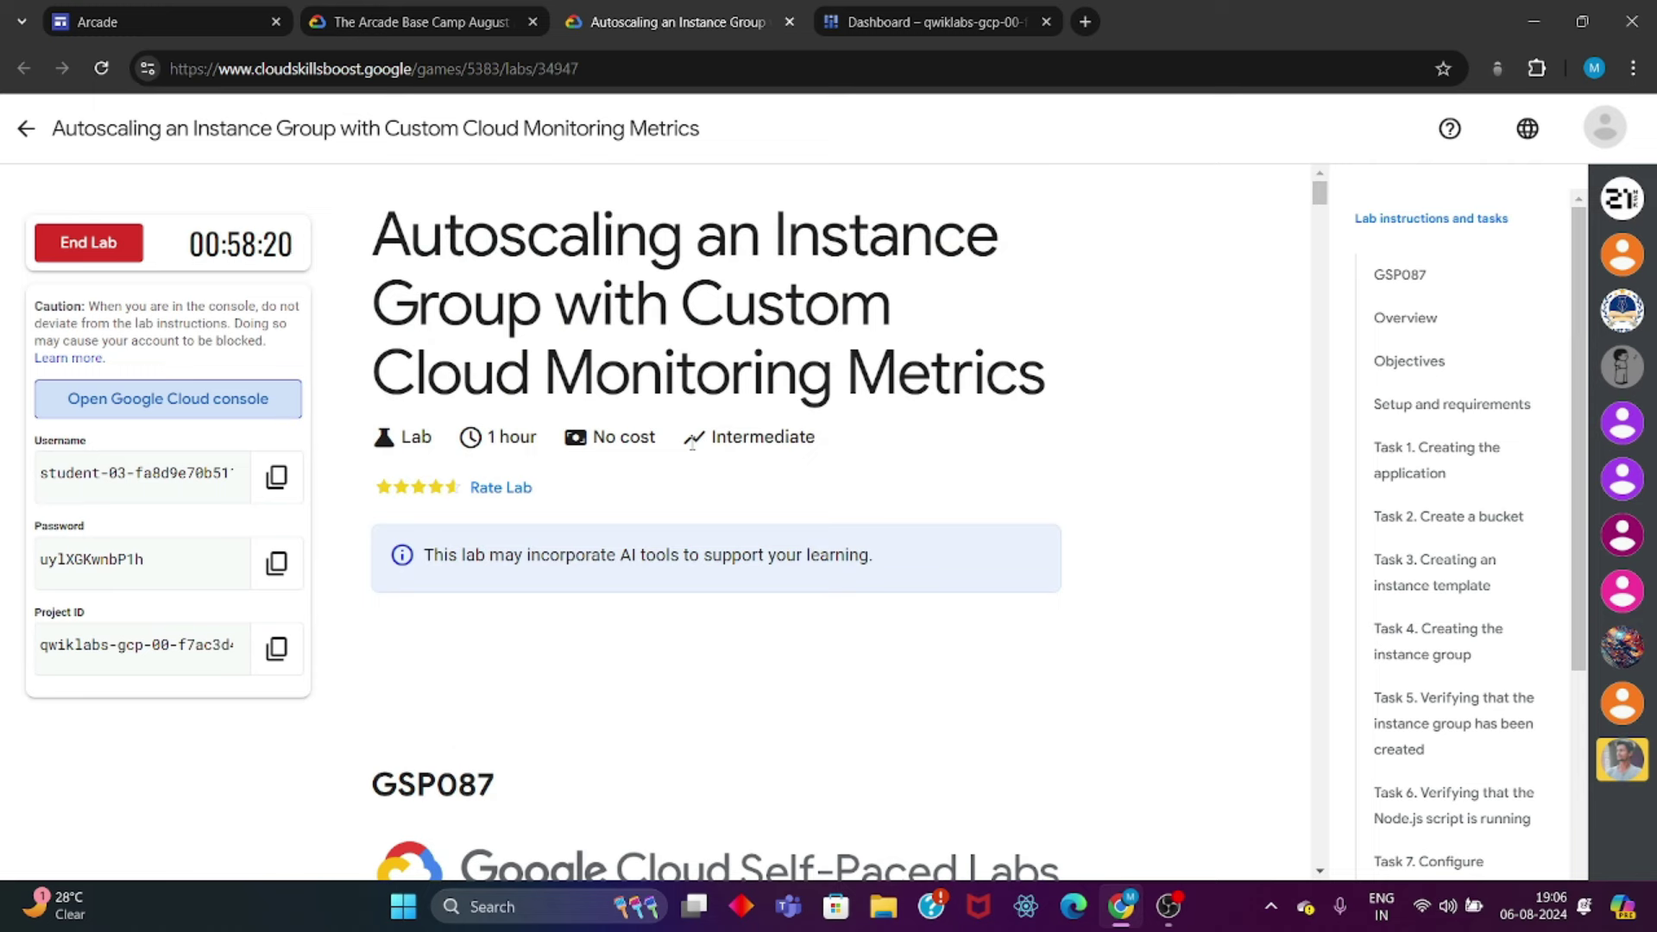
pyautogui.hotkey('ctrl', 'Tab')
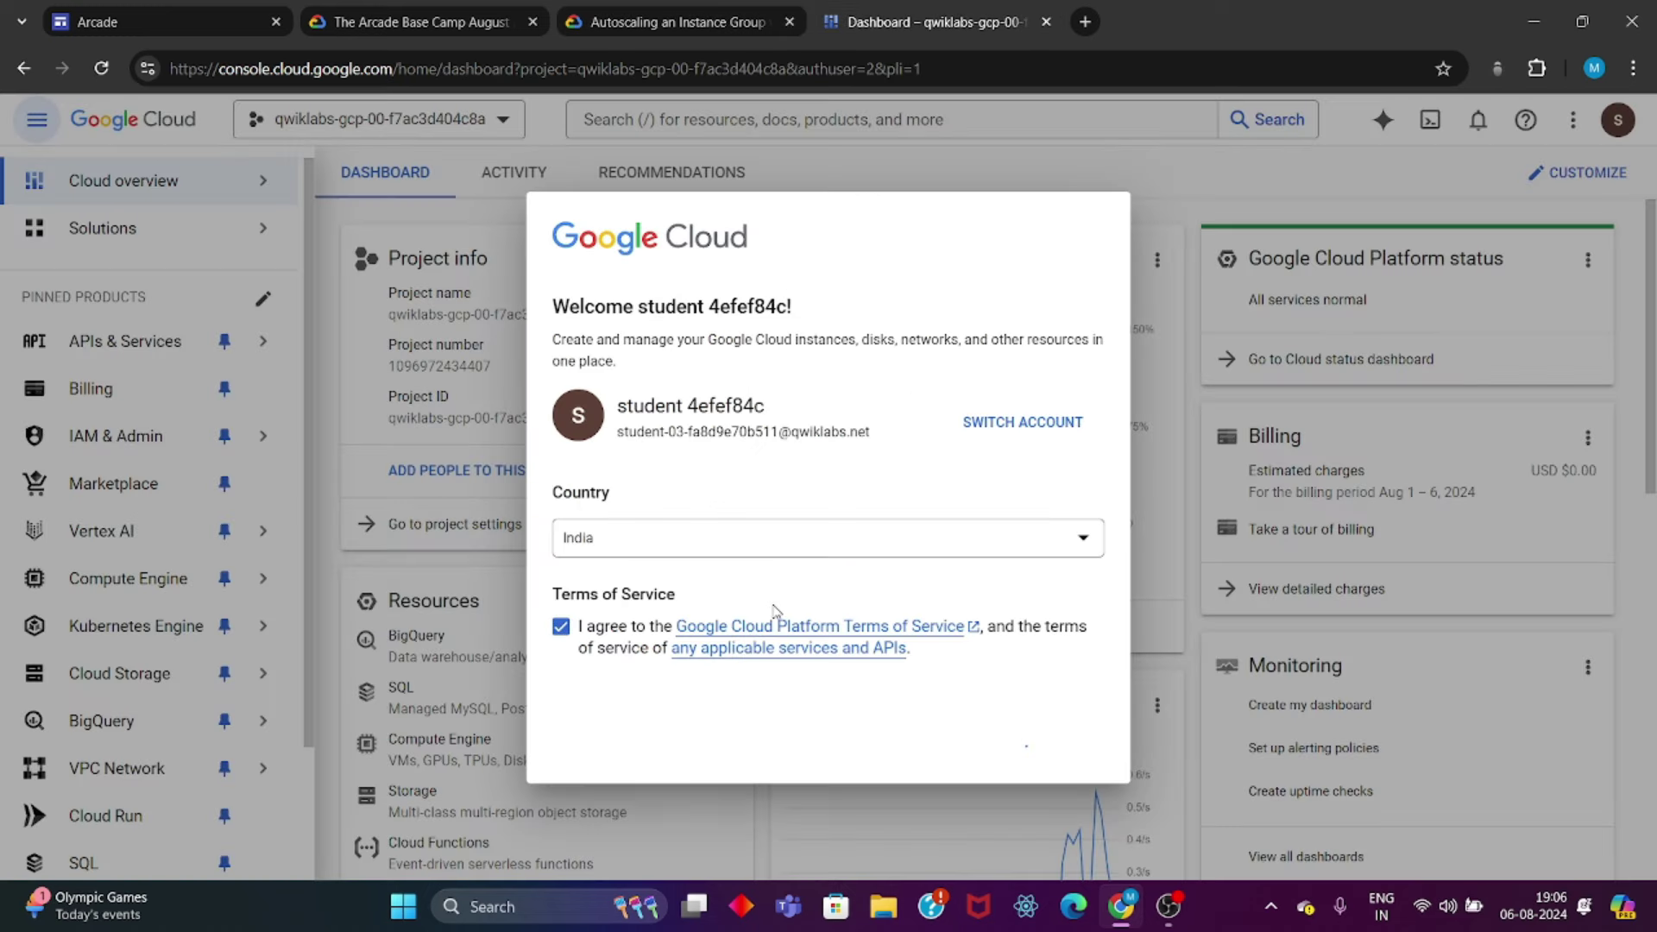
pyautogui.click(1009, 742)
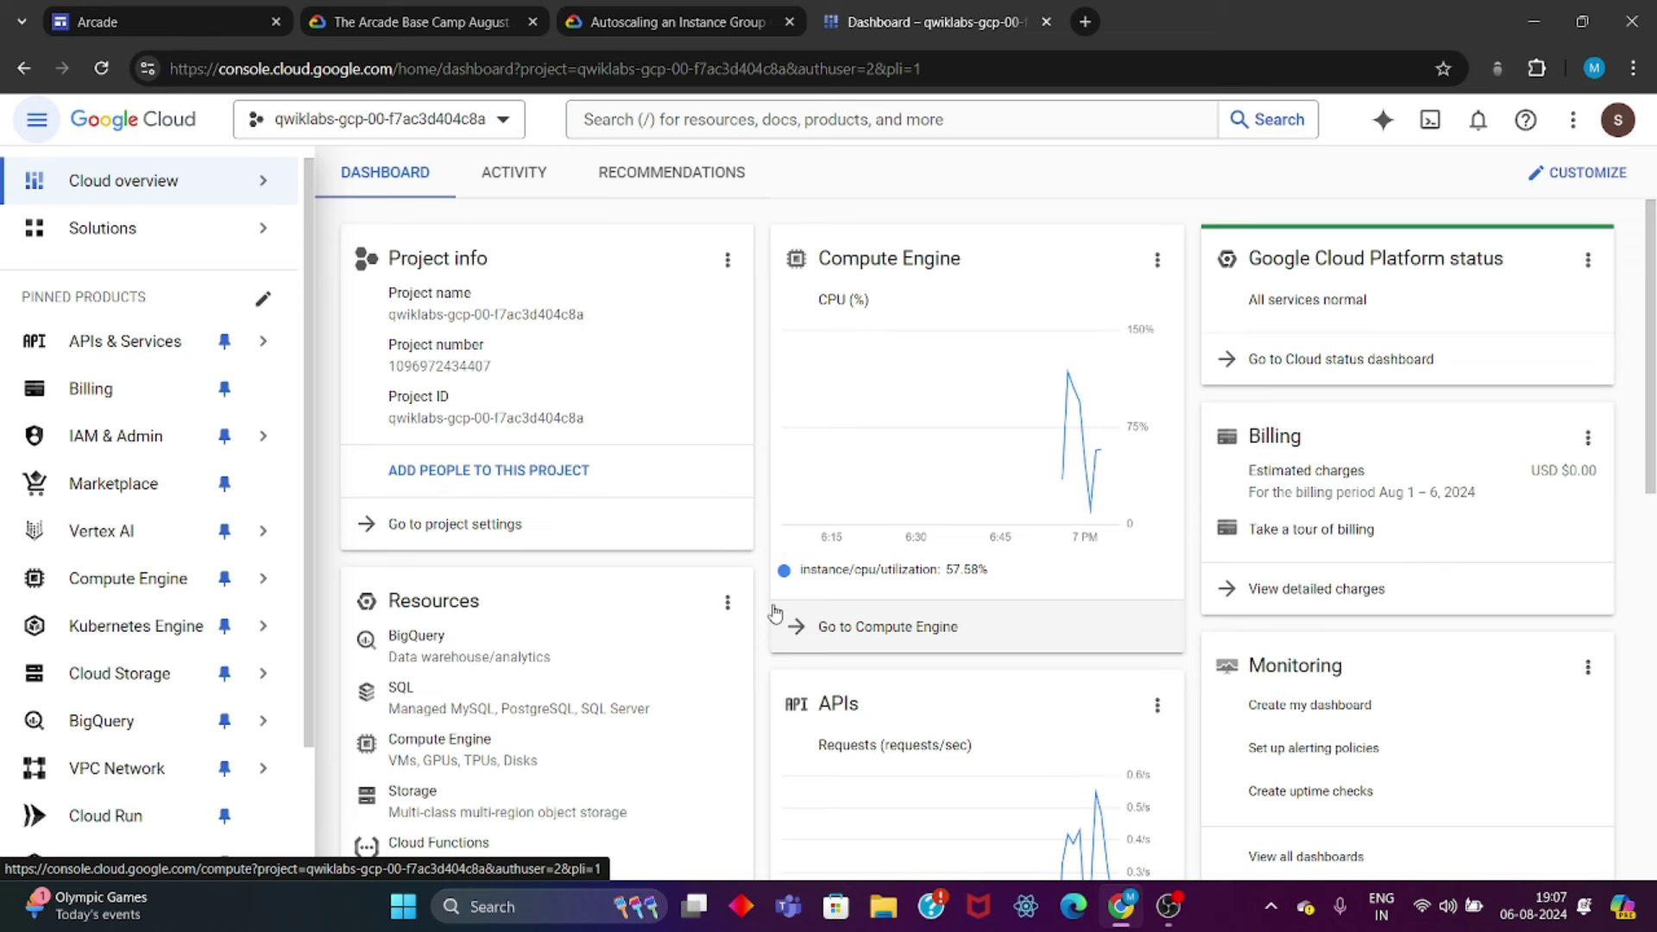
# Step: Look over the project dashboard cards and the lab's overview diagram and objectives
pyautogui.scroll(-3, 935, 526)
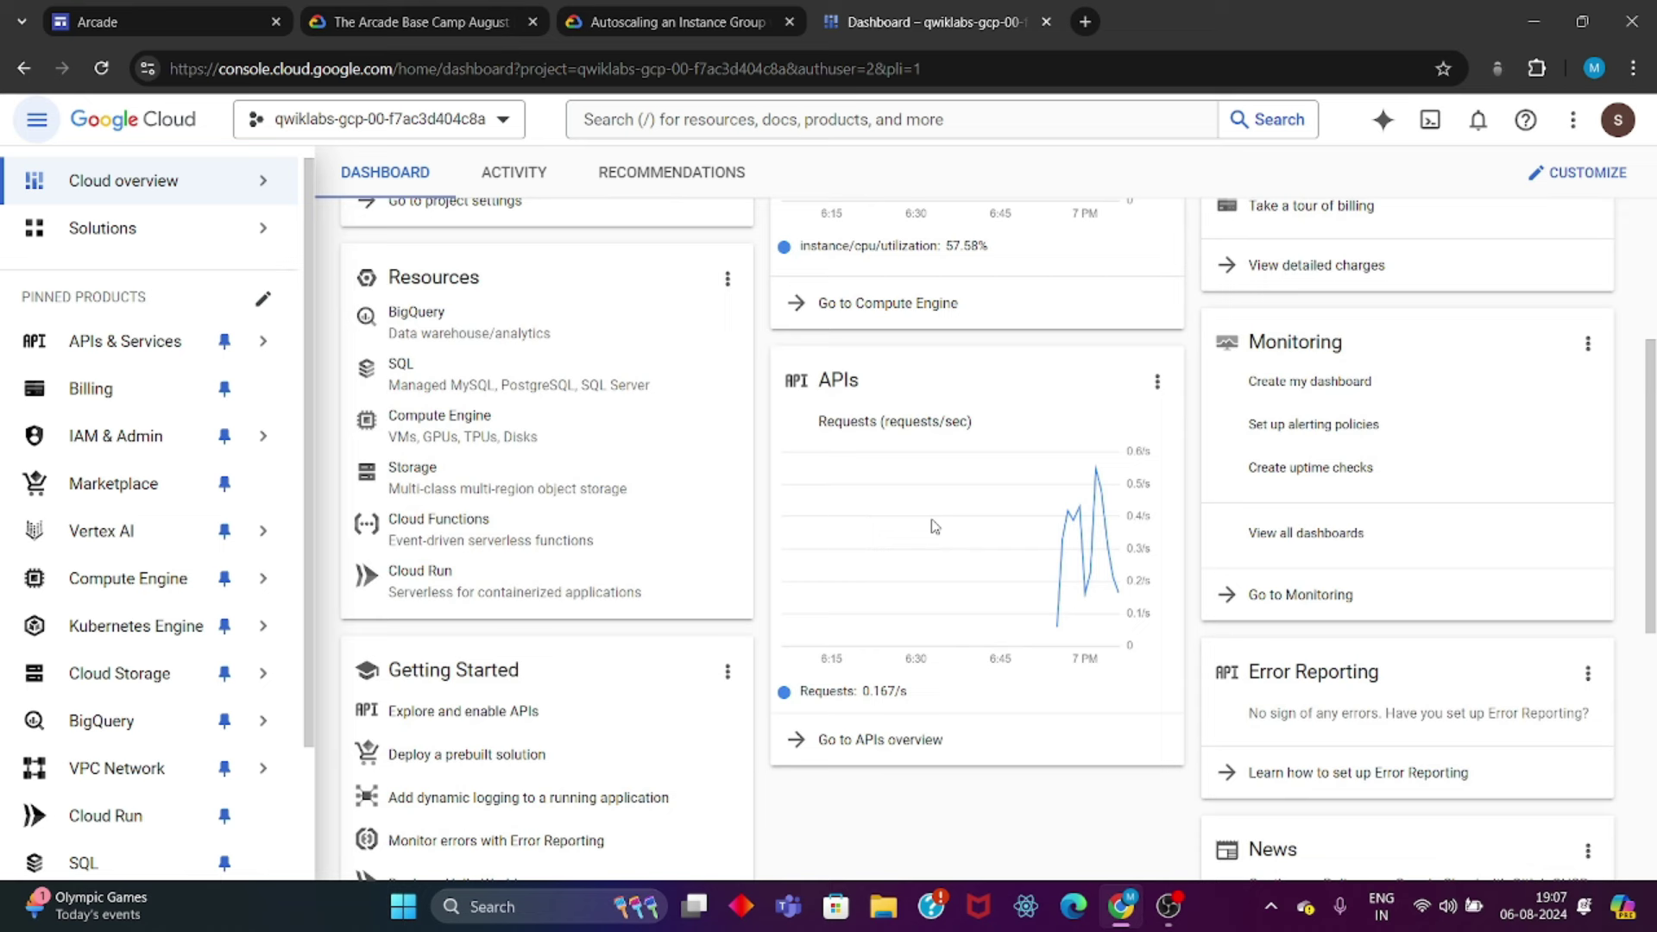
pyautogui.scroll(-1, 935, 526)
pyautogui.scroll(3, 934, 525)
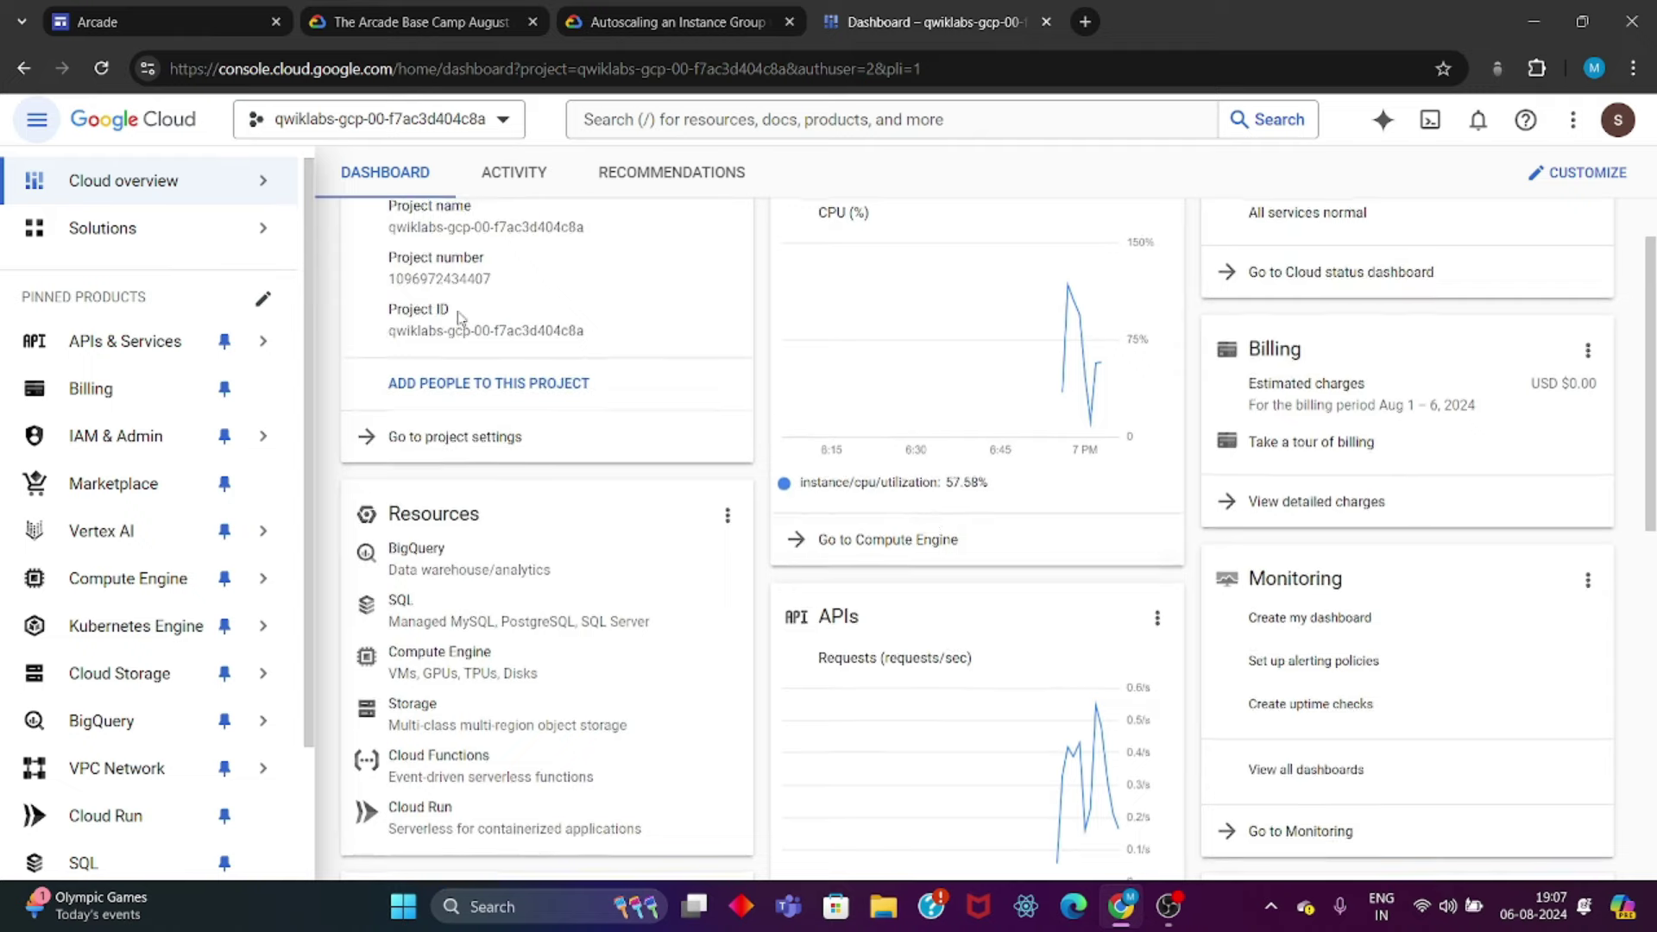
pyautogui.click(595, 12)
pyautogui.click(980, 16)
pyautogui.click(645, 13)
pyautogui.scroll(-5, 679, 341)
pyautogui.scroll(1, 679, 341)
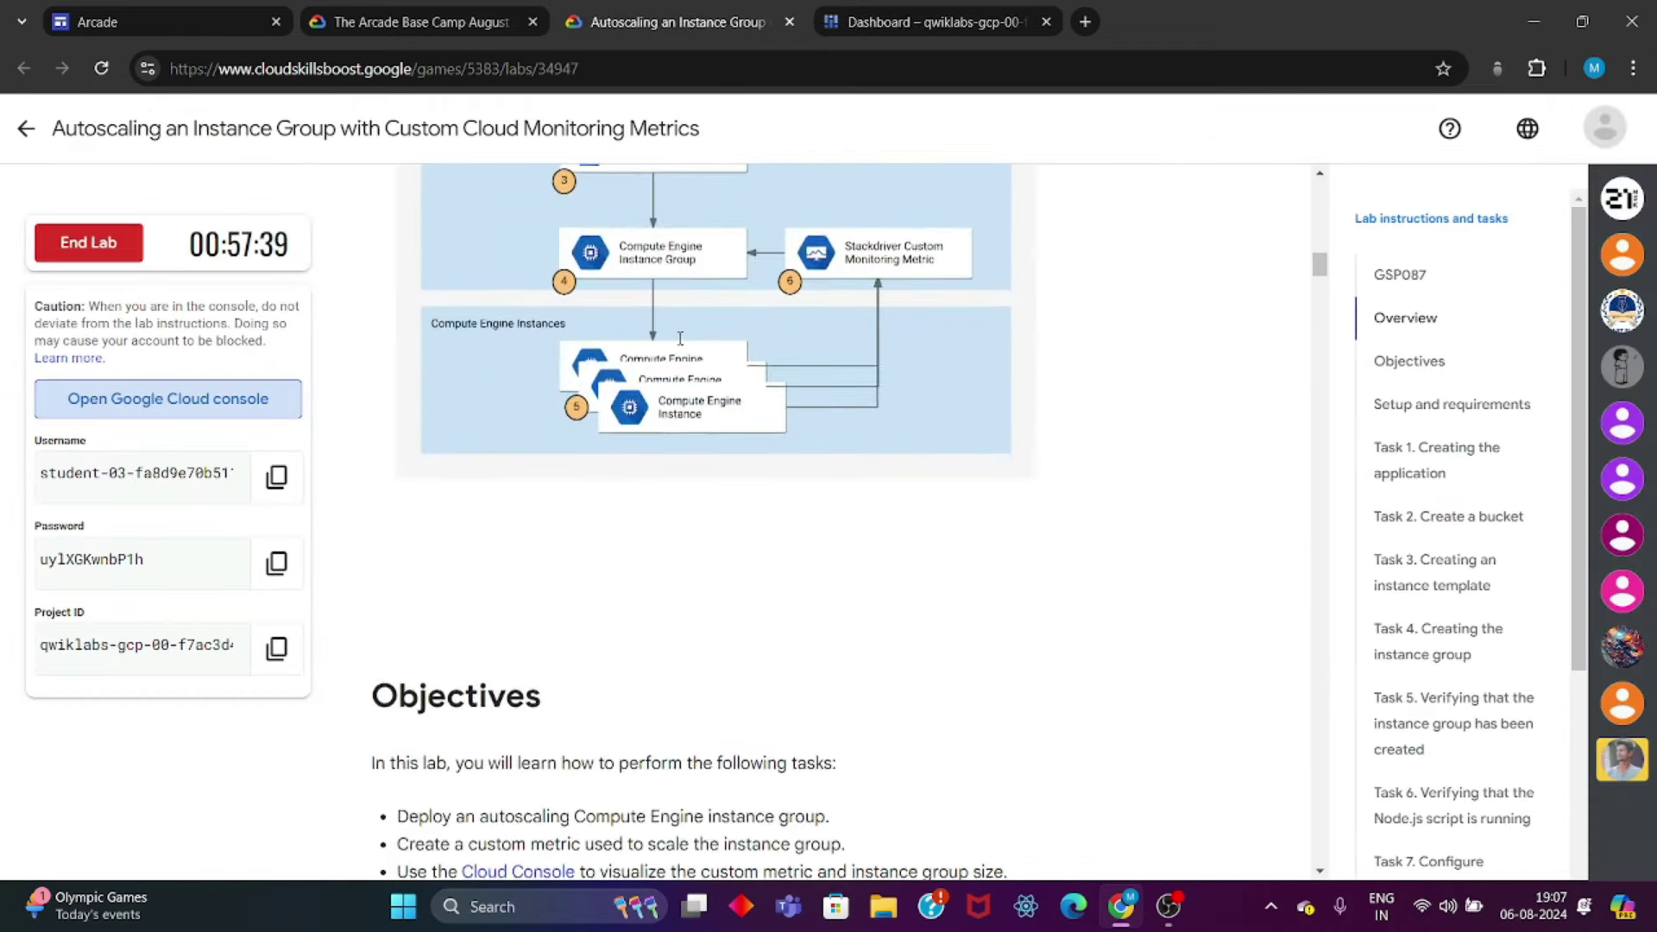
# Step: Open the Cloud Storage Buckets page in the Google Cloud console
pyautogui.click(880, 16)
pyautogui.moveTo(108, 678)
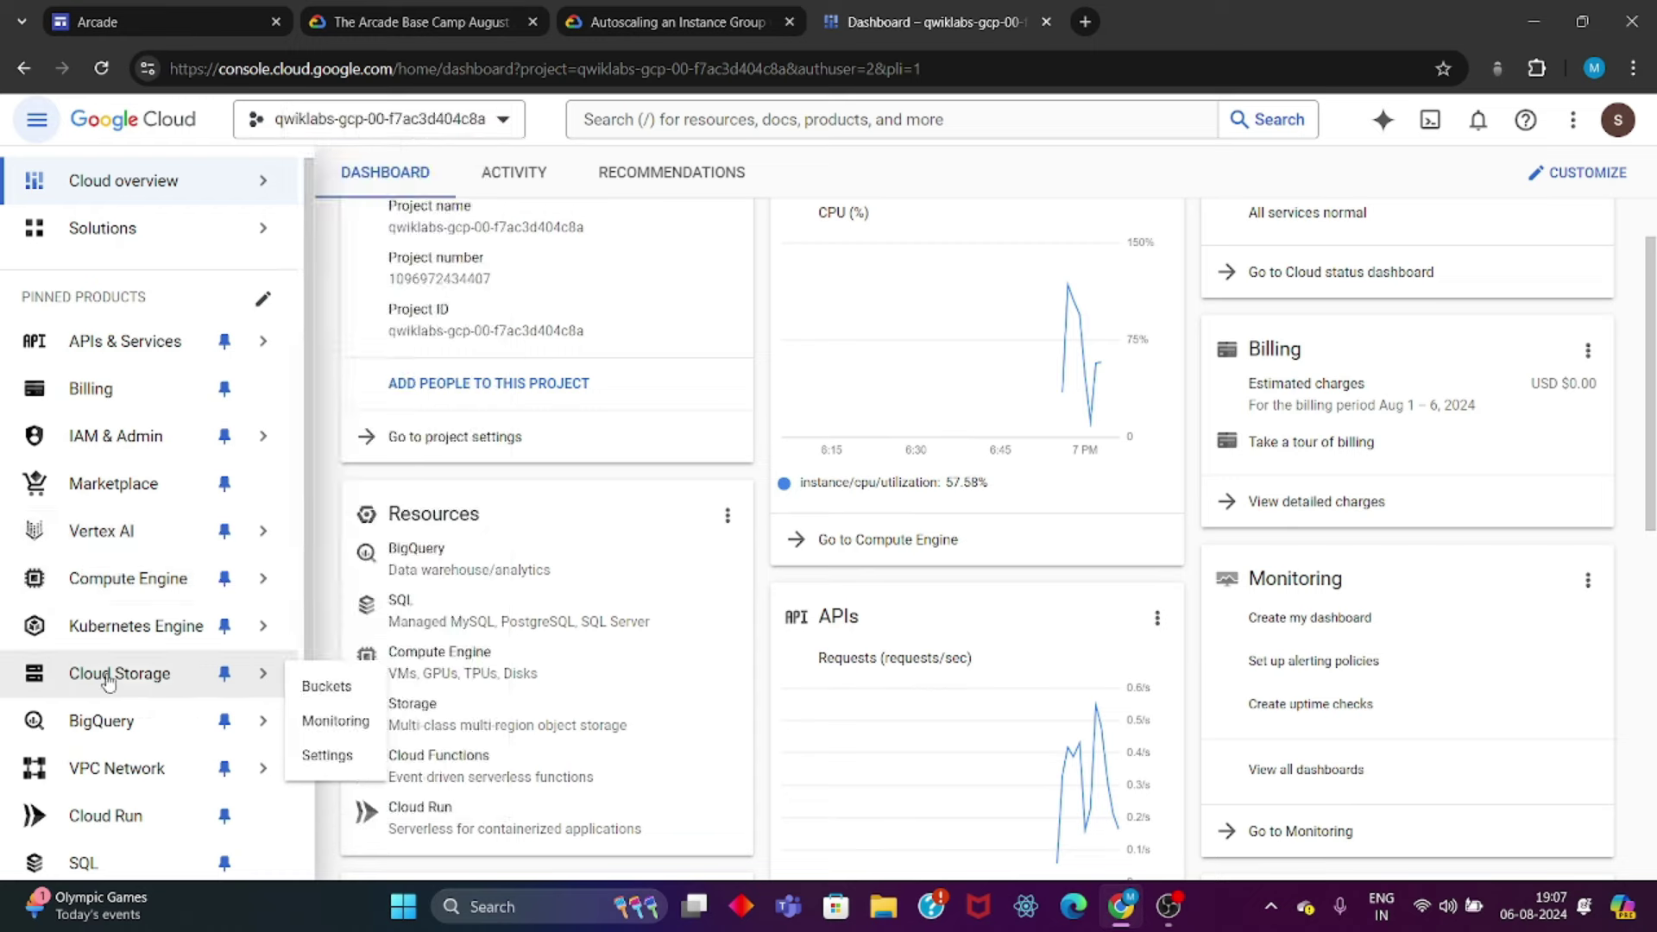
pyautogui.rightClick(331, 683)
pyautogui.click(326, 685)
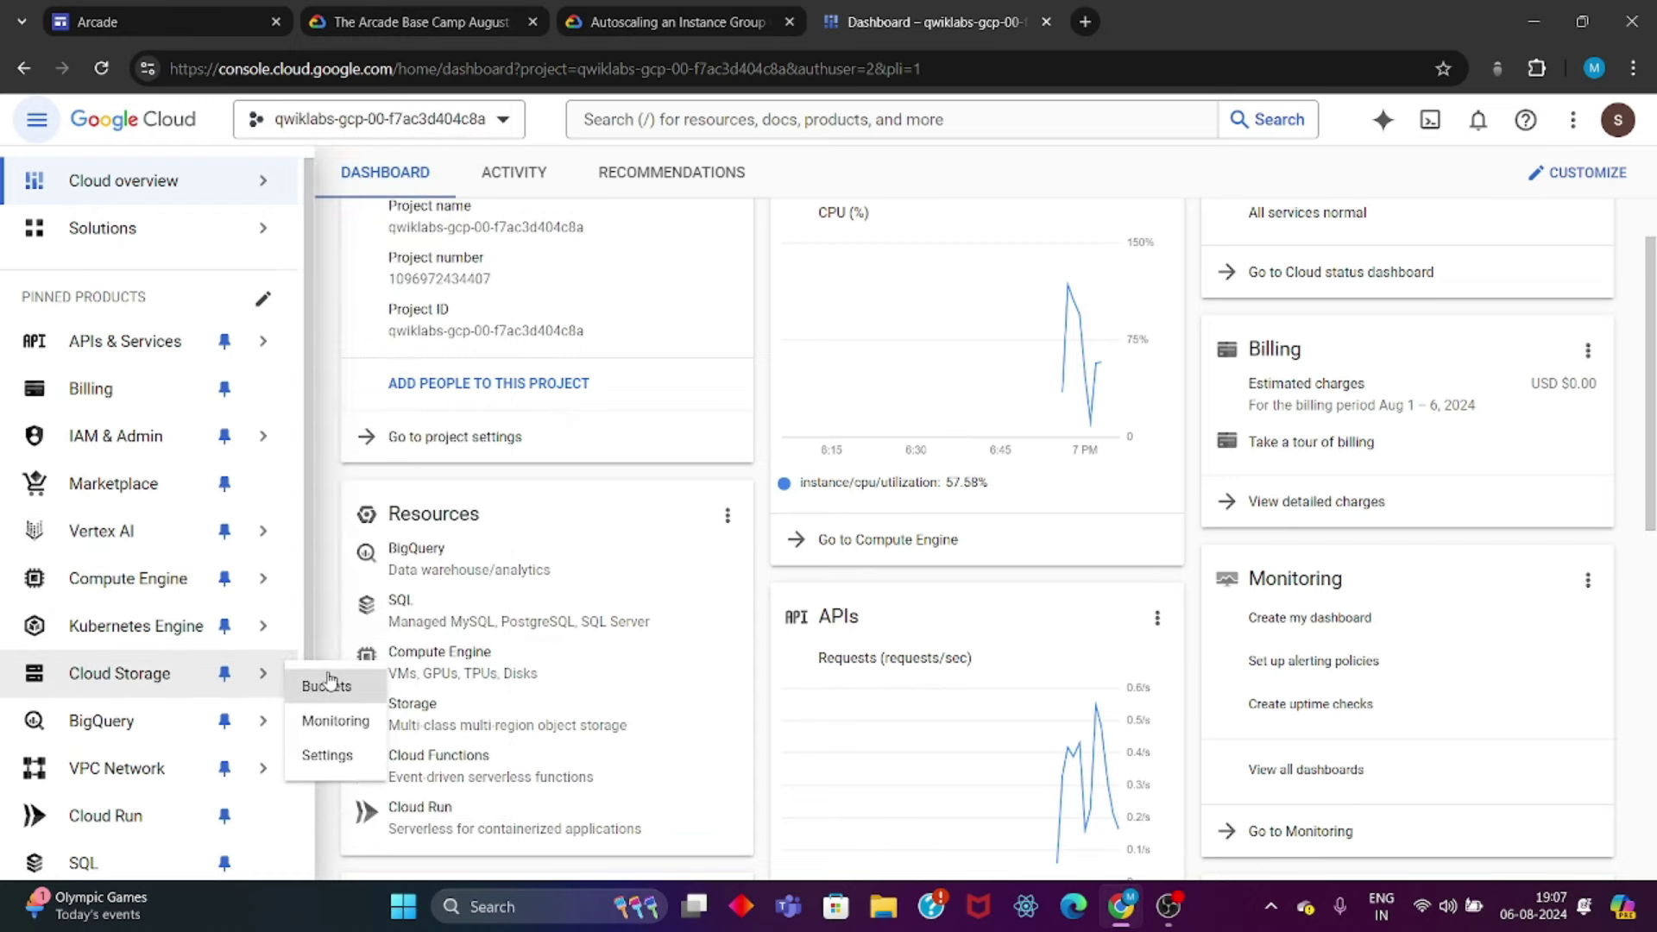
pyautogui.click(326, 686)
# Step: Go to the lab's Task 2 bucket instructions and copy the lab's Project ID for use as the bucket name
pyautogui.click(608, 10)
pyautogui.scroll(-10, 621, 475)
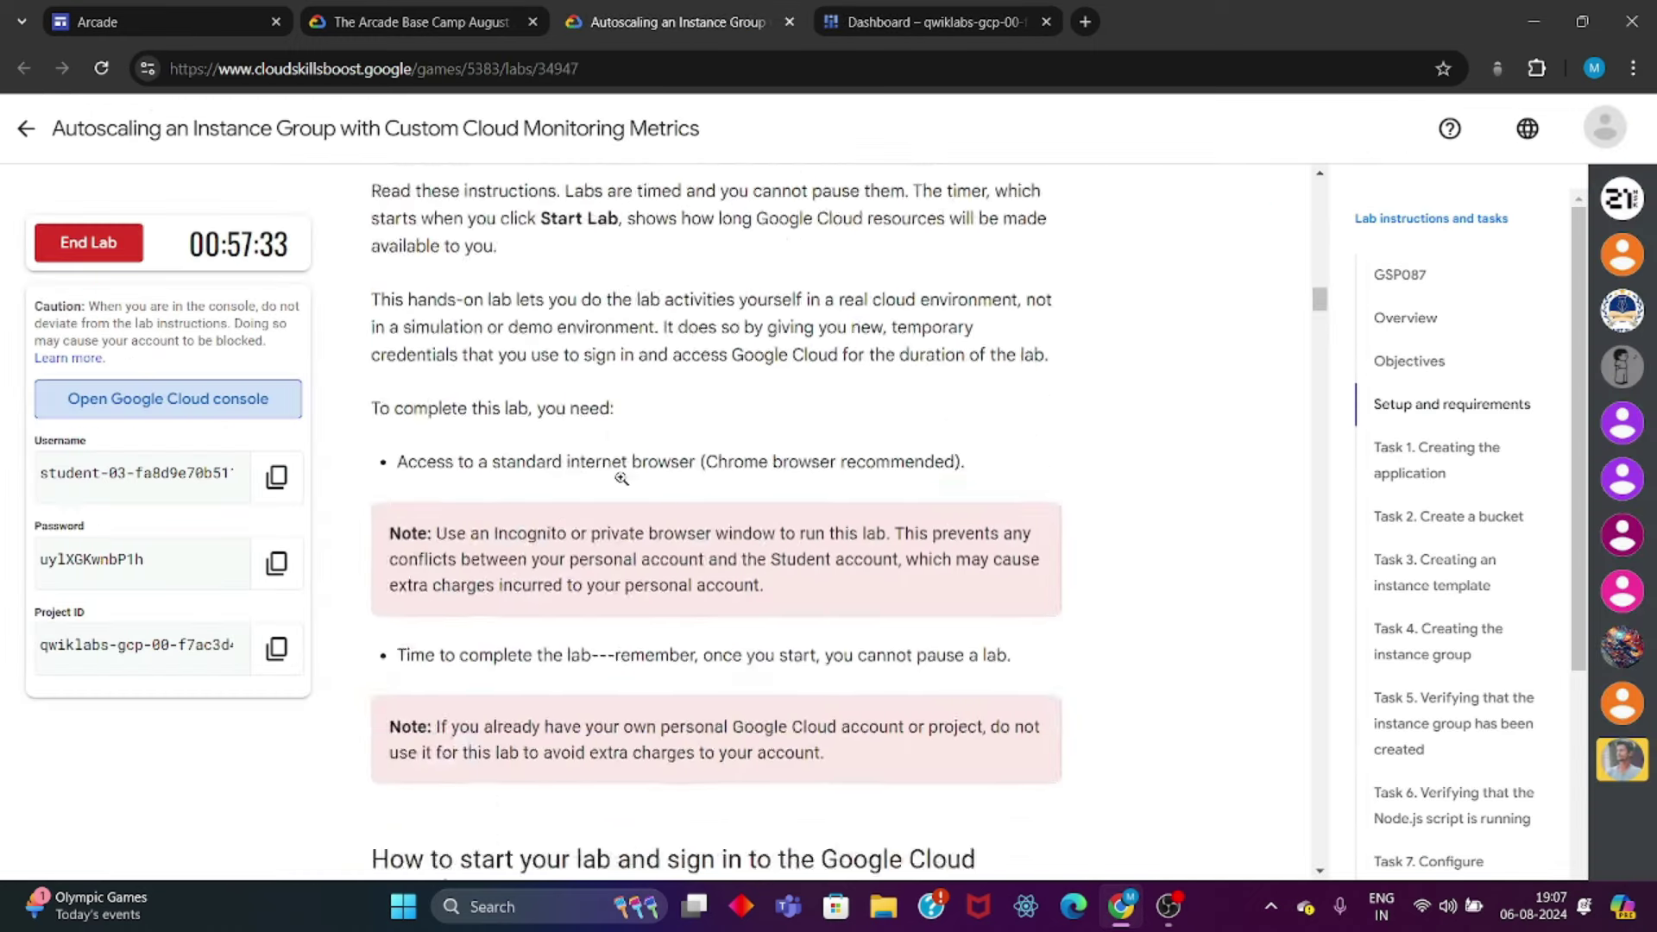
pyautogui.scroll(-3, 621, 483)
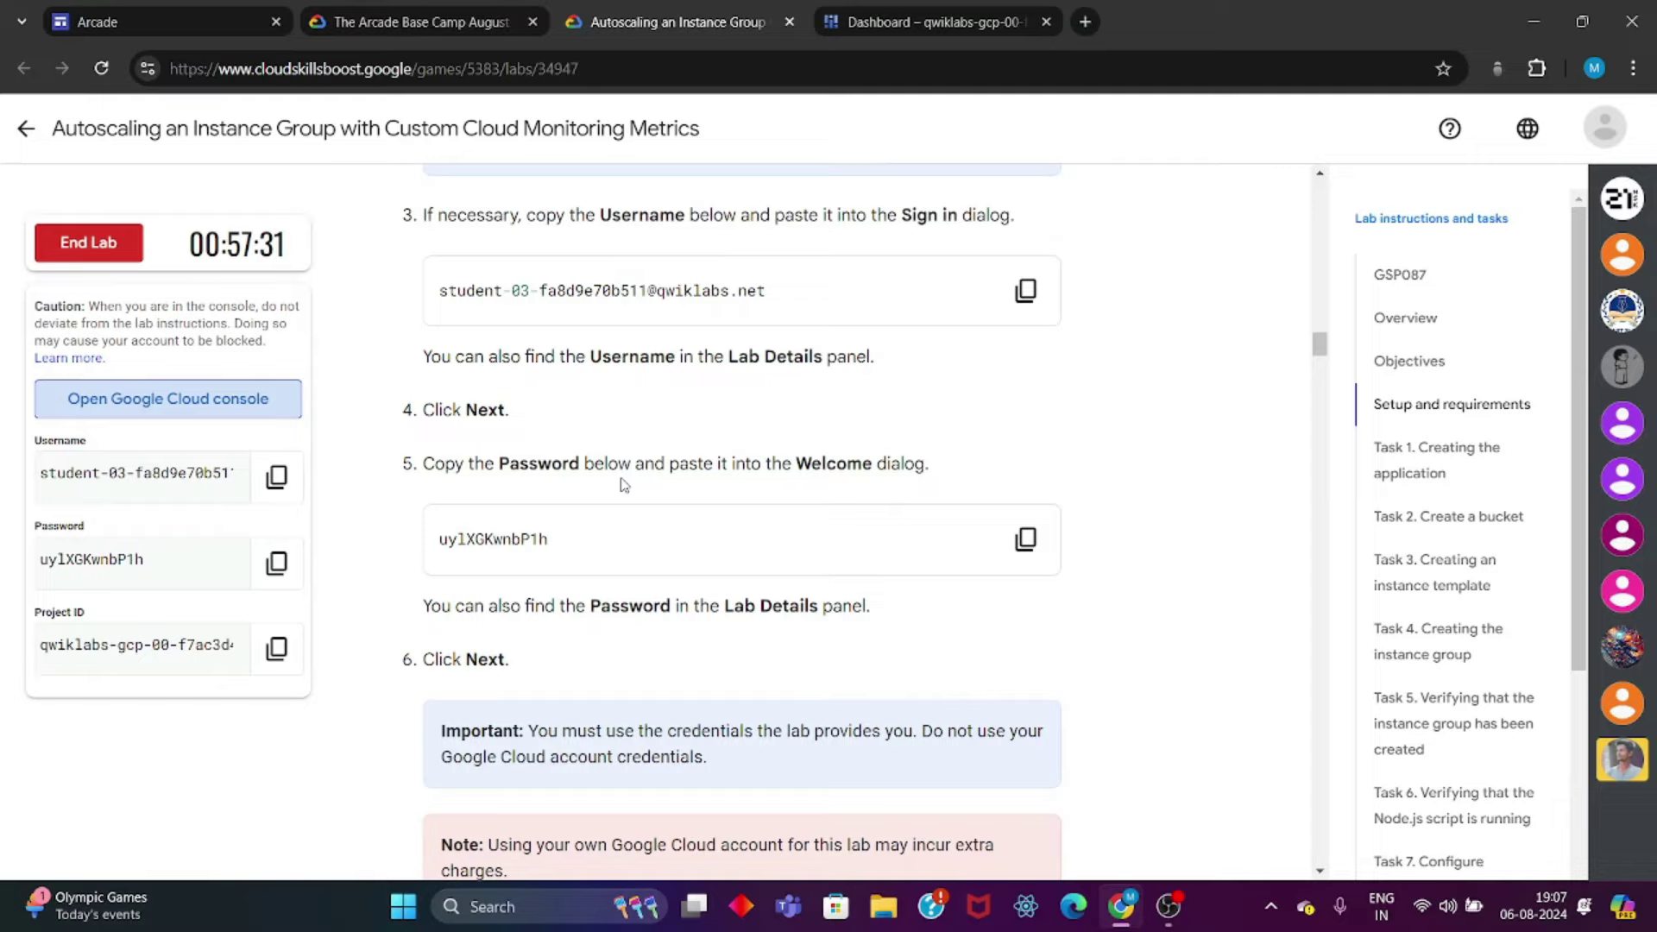
pyautogui.scroll(-20, 623, 485)
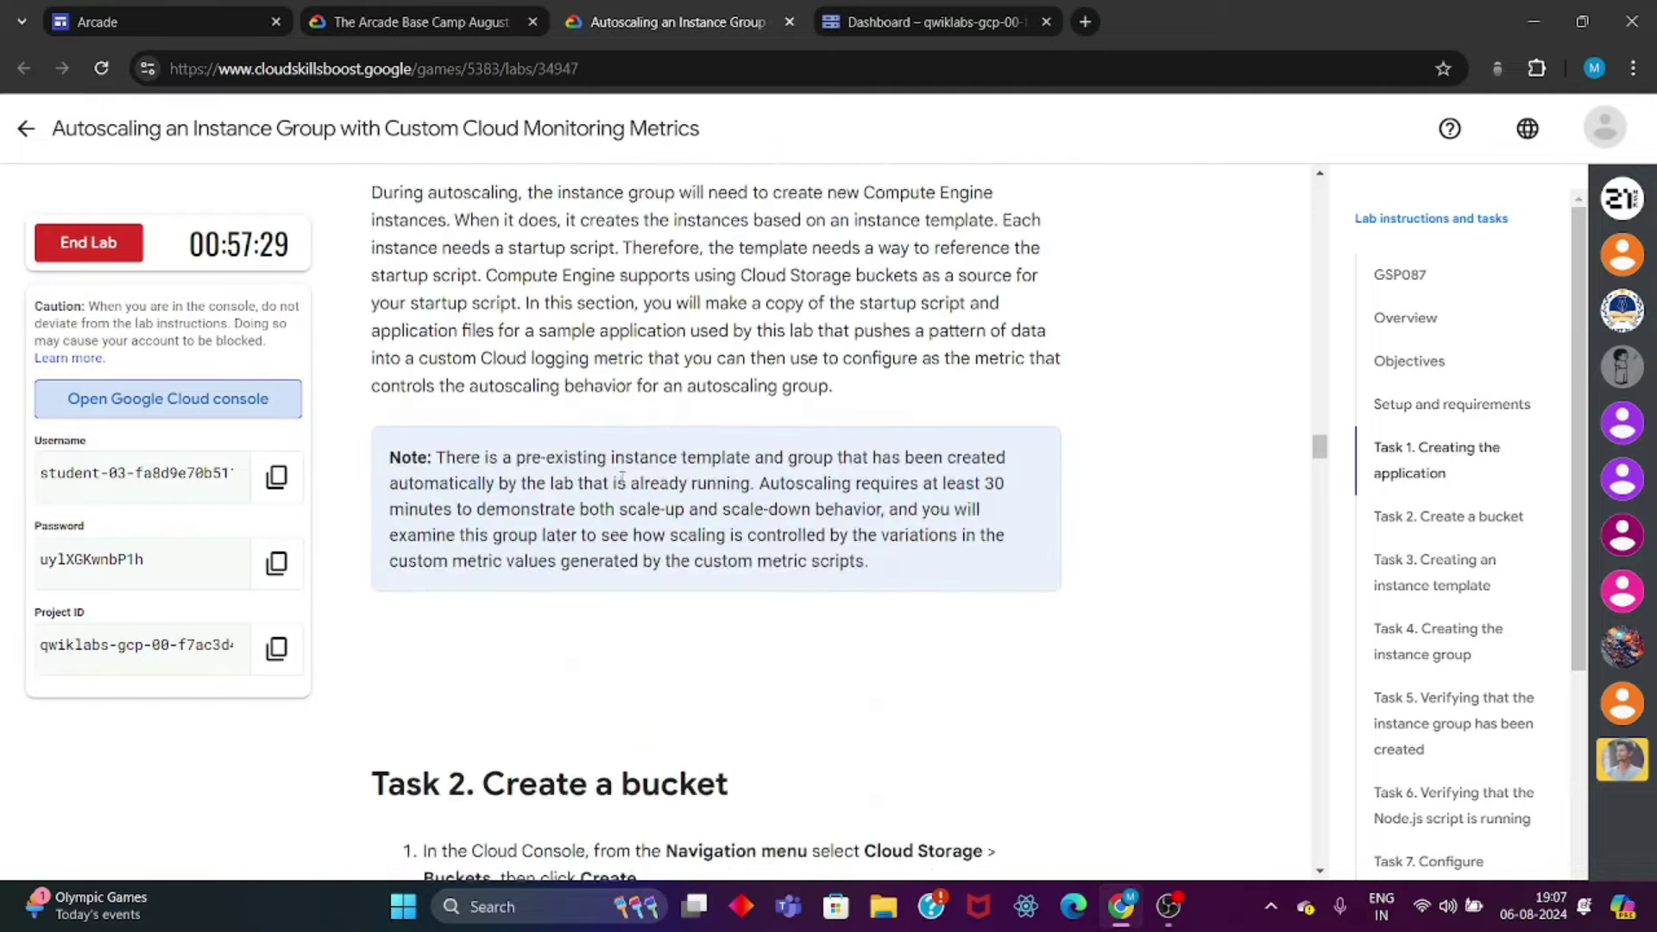
pyautogui.scroll(-8, 622, 479)
pyautogui.rightClick(264, 678)
pyautogui.click(263, 678)
# Step: Create a Cloud Storage bucket named qwiklabs-gcp-00-f7ac3d404c8a with the default settings and public access prevention enforced
pyautogui.click(916, 9)
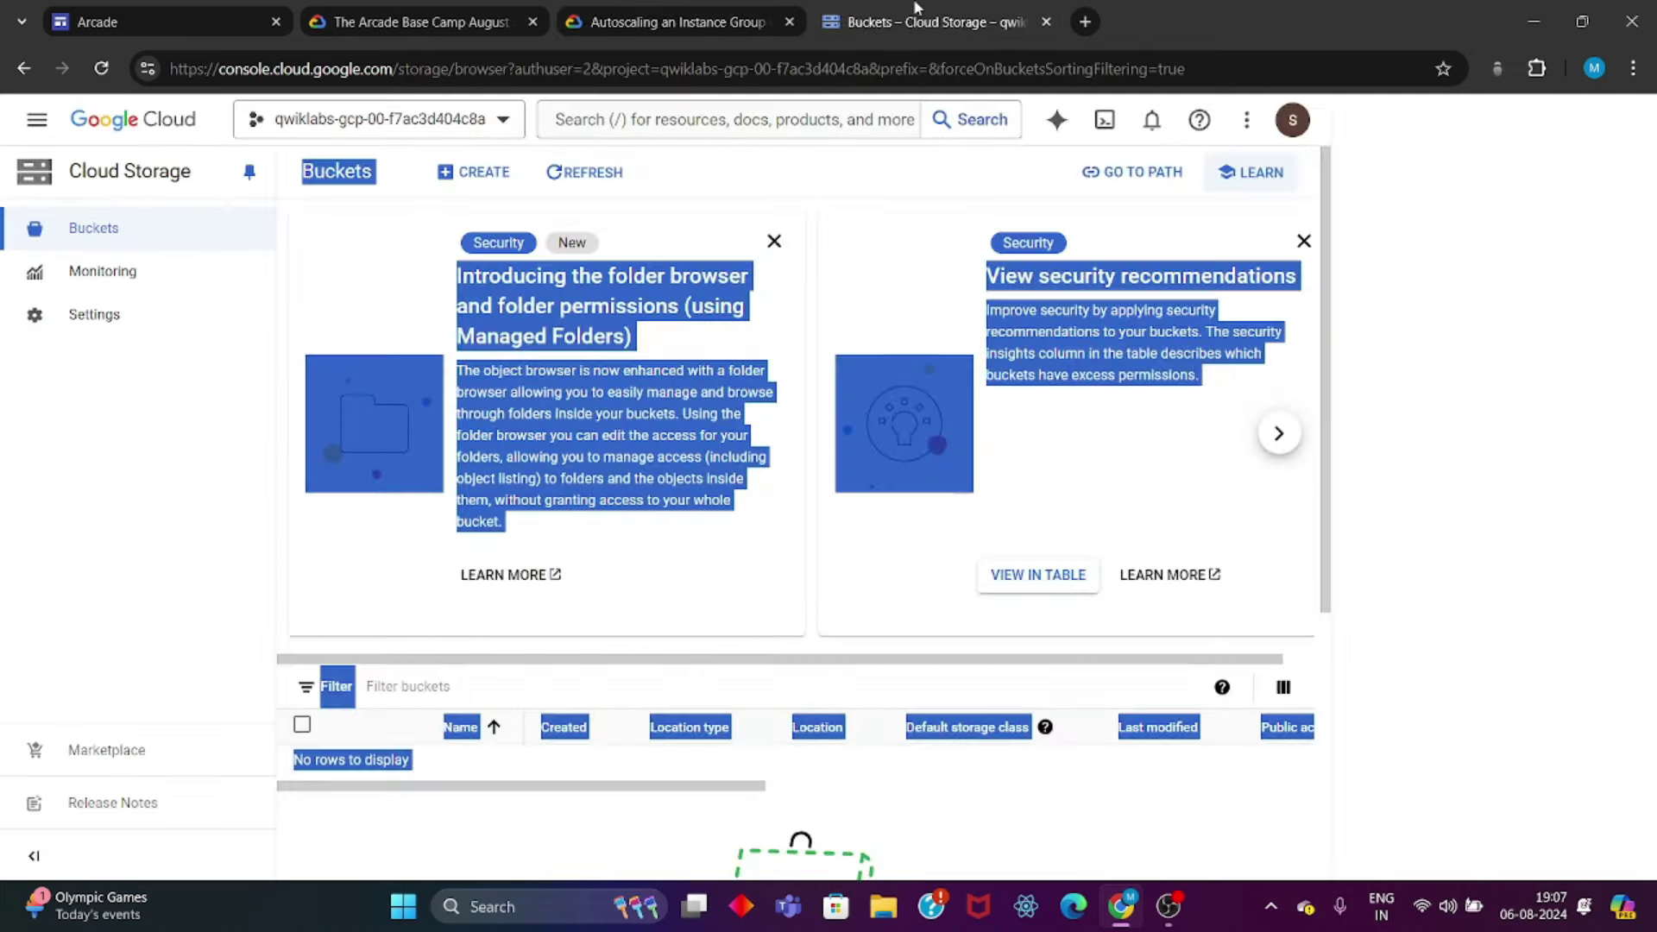
pyautogui.click(473, 172)
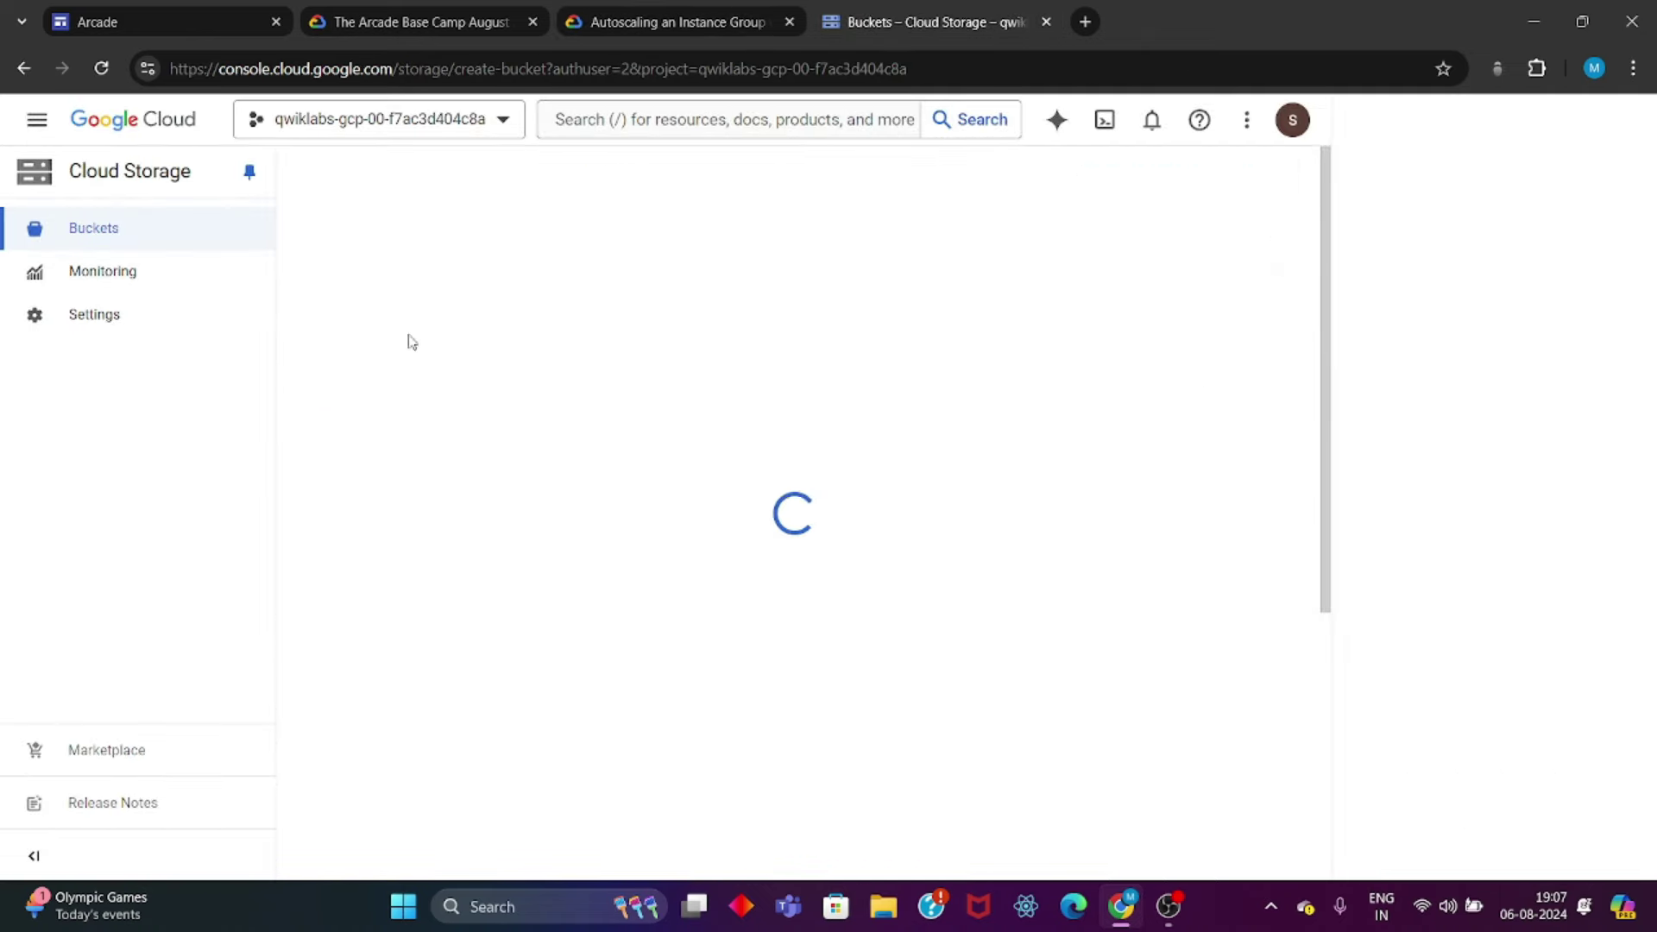
pyautogui.click(699, 326)
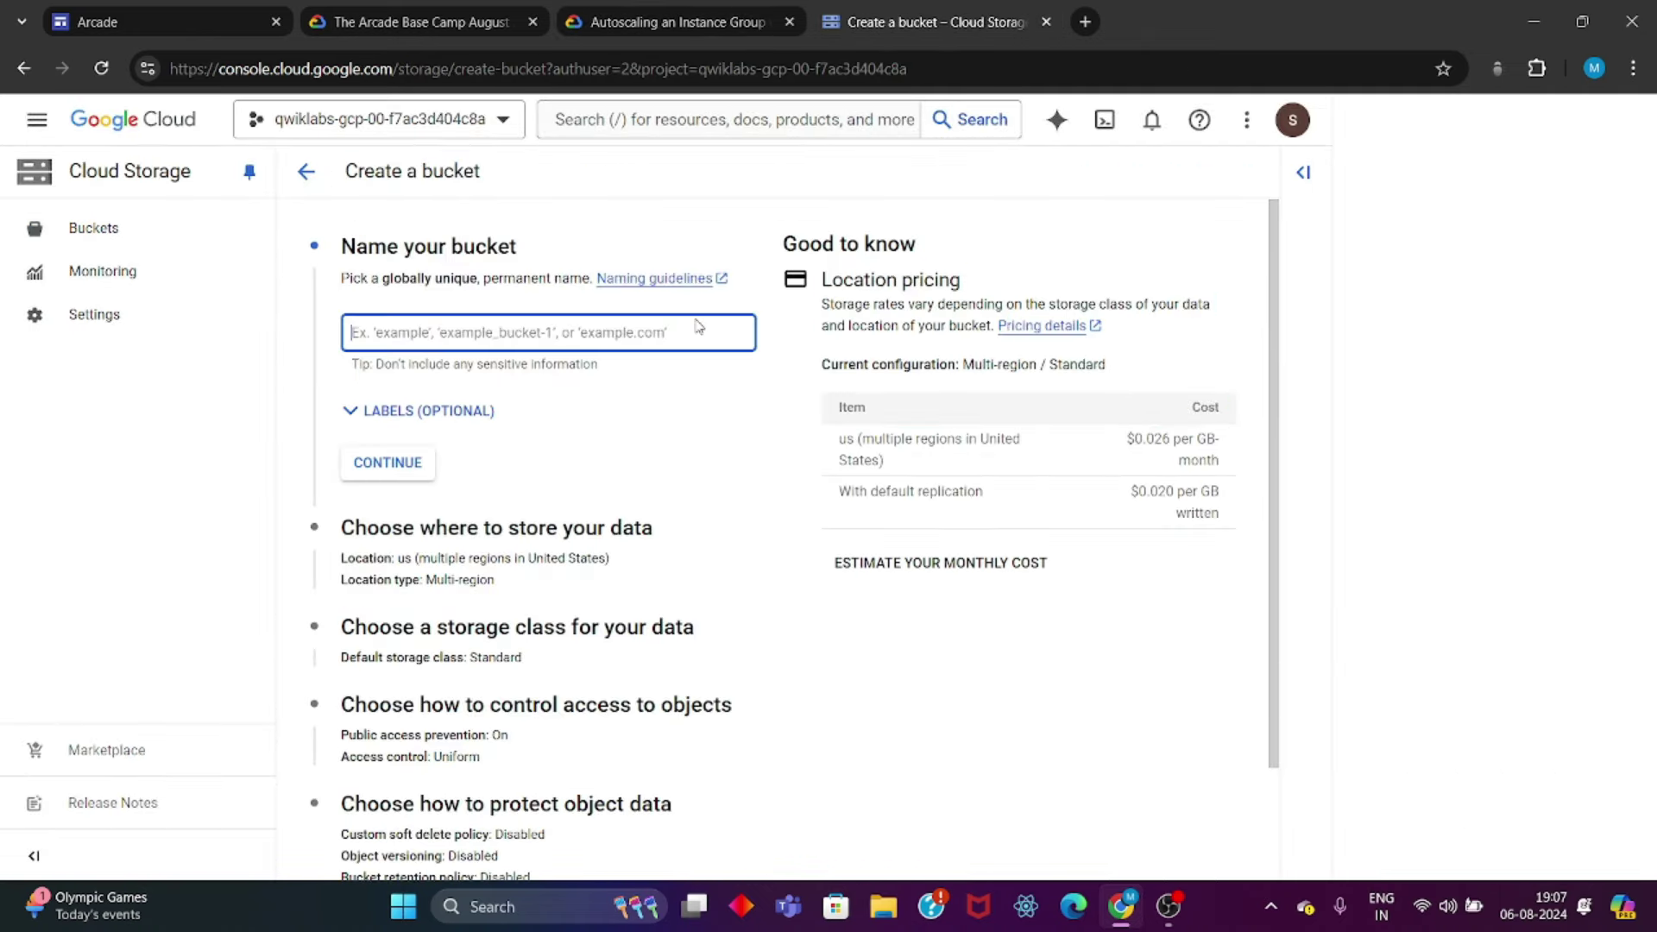
pyautogui.hotkey('ctrl', 'v')
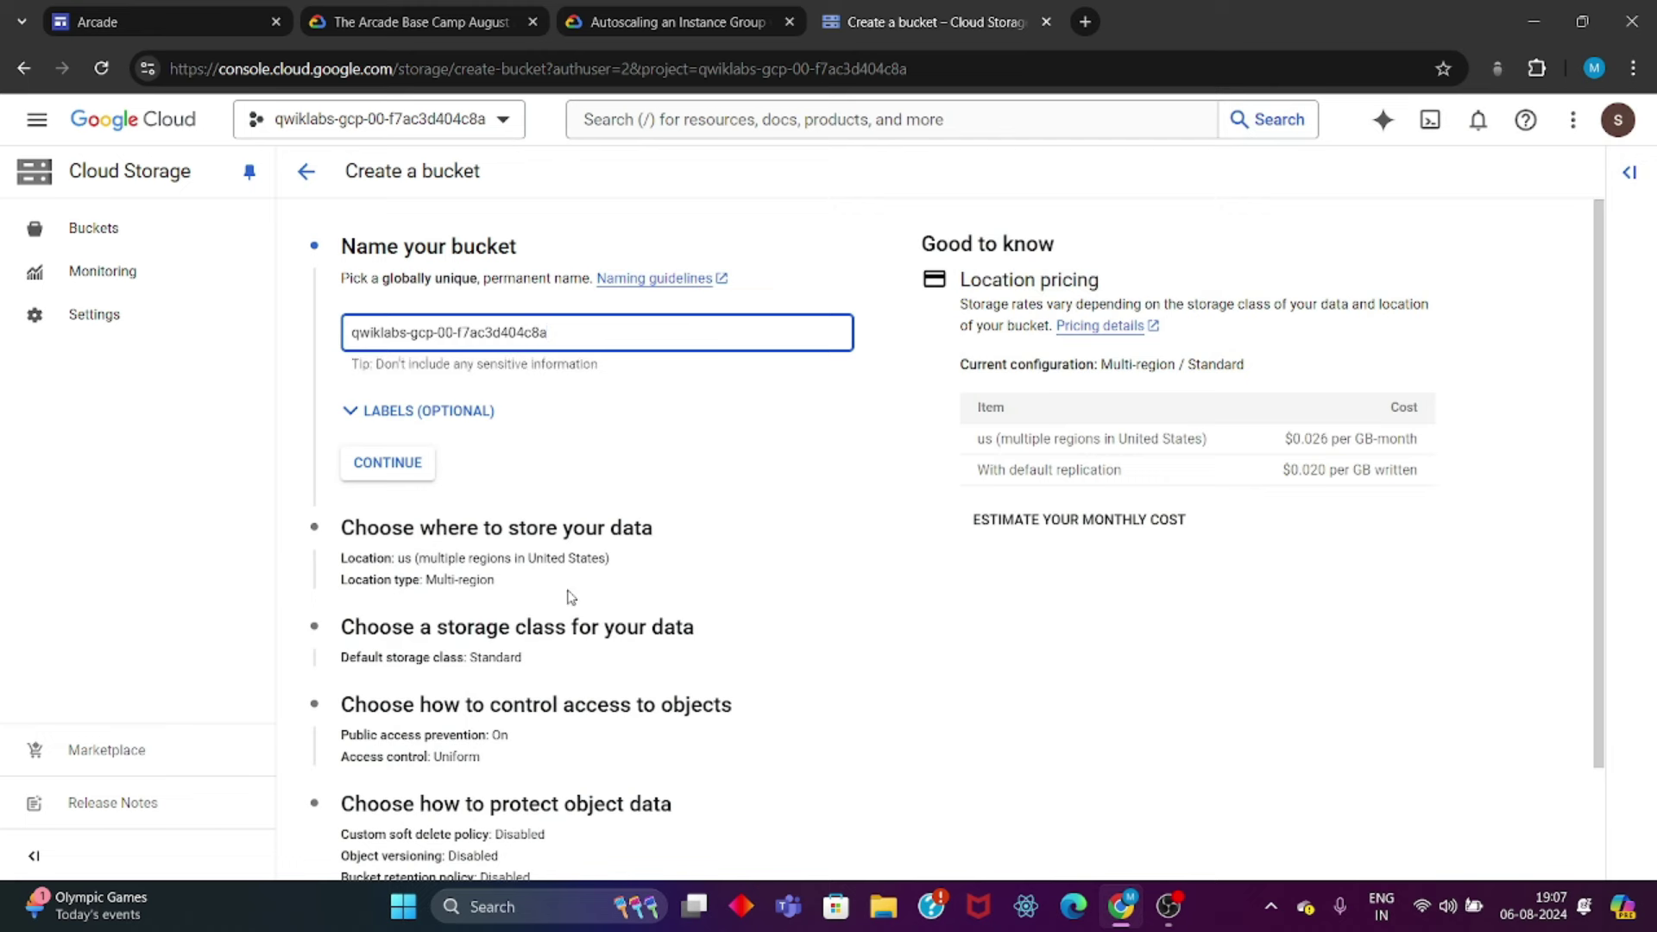
pyautogui.scroll(-2, 570, 596)
pyautogui.click(361, 839)
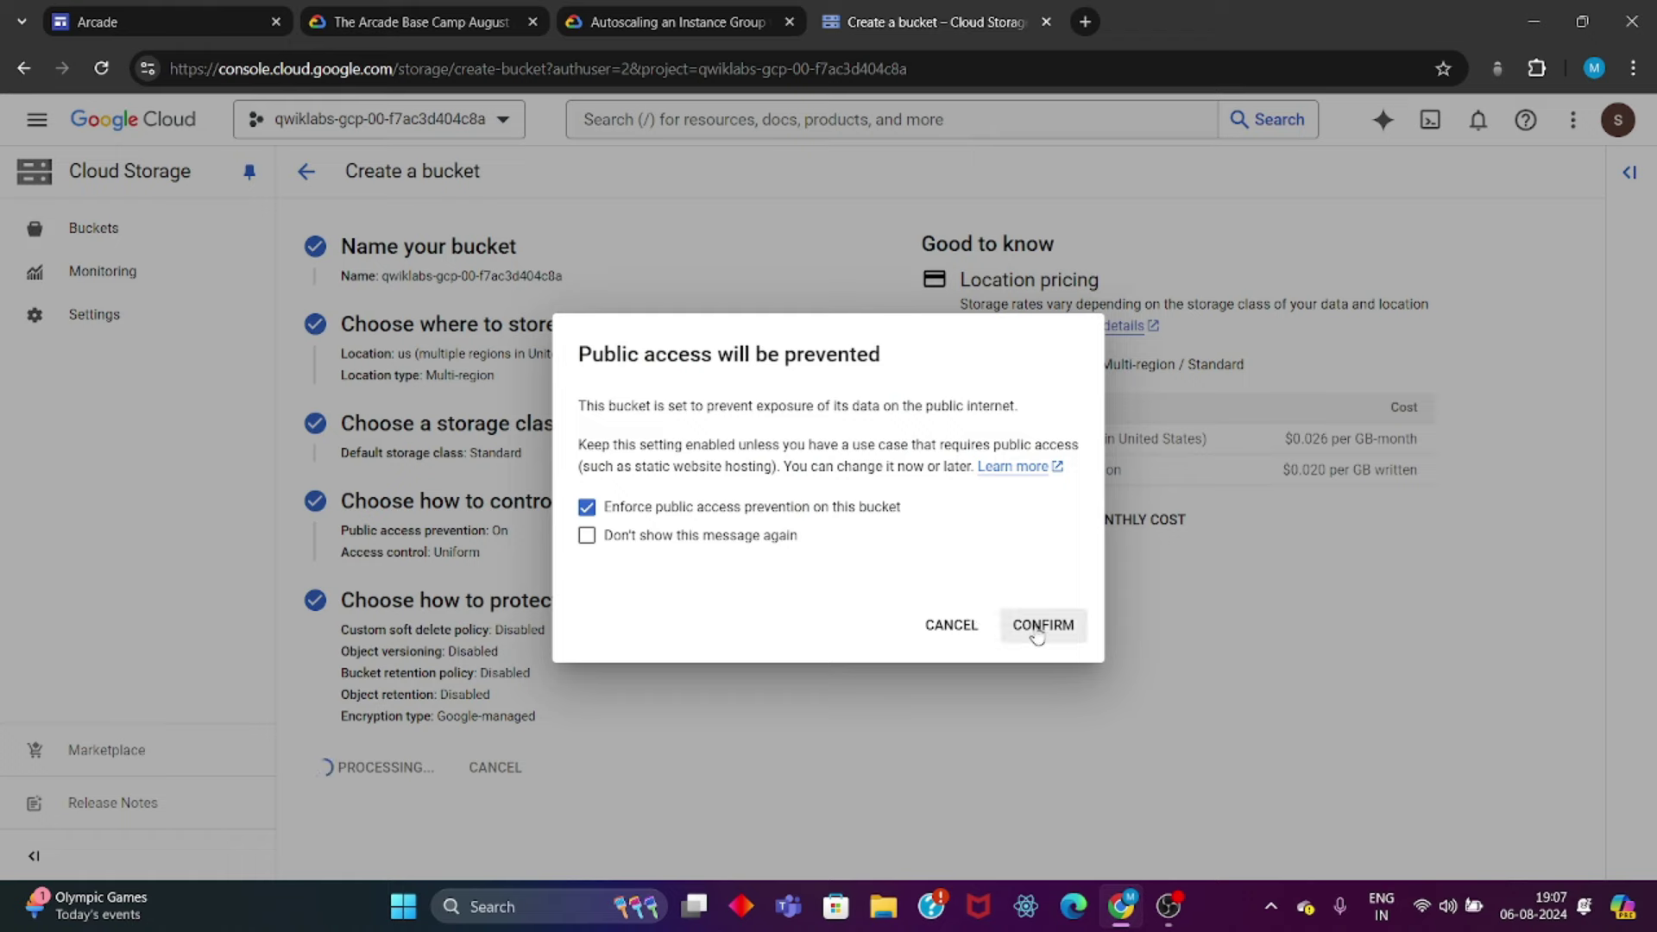
pyautogui.click(1039, 626)
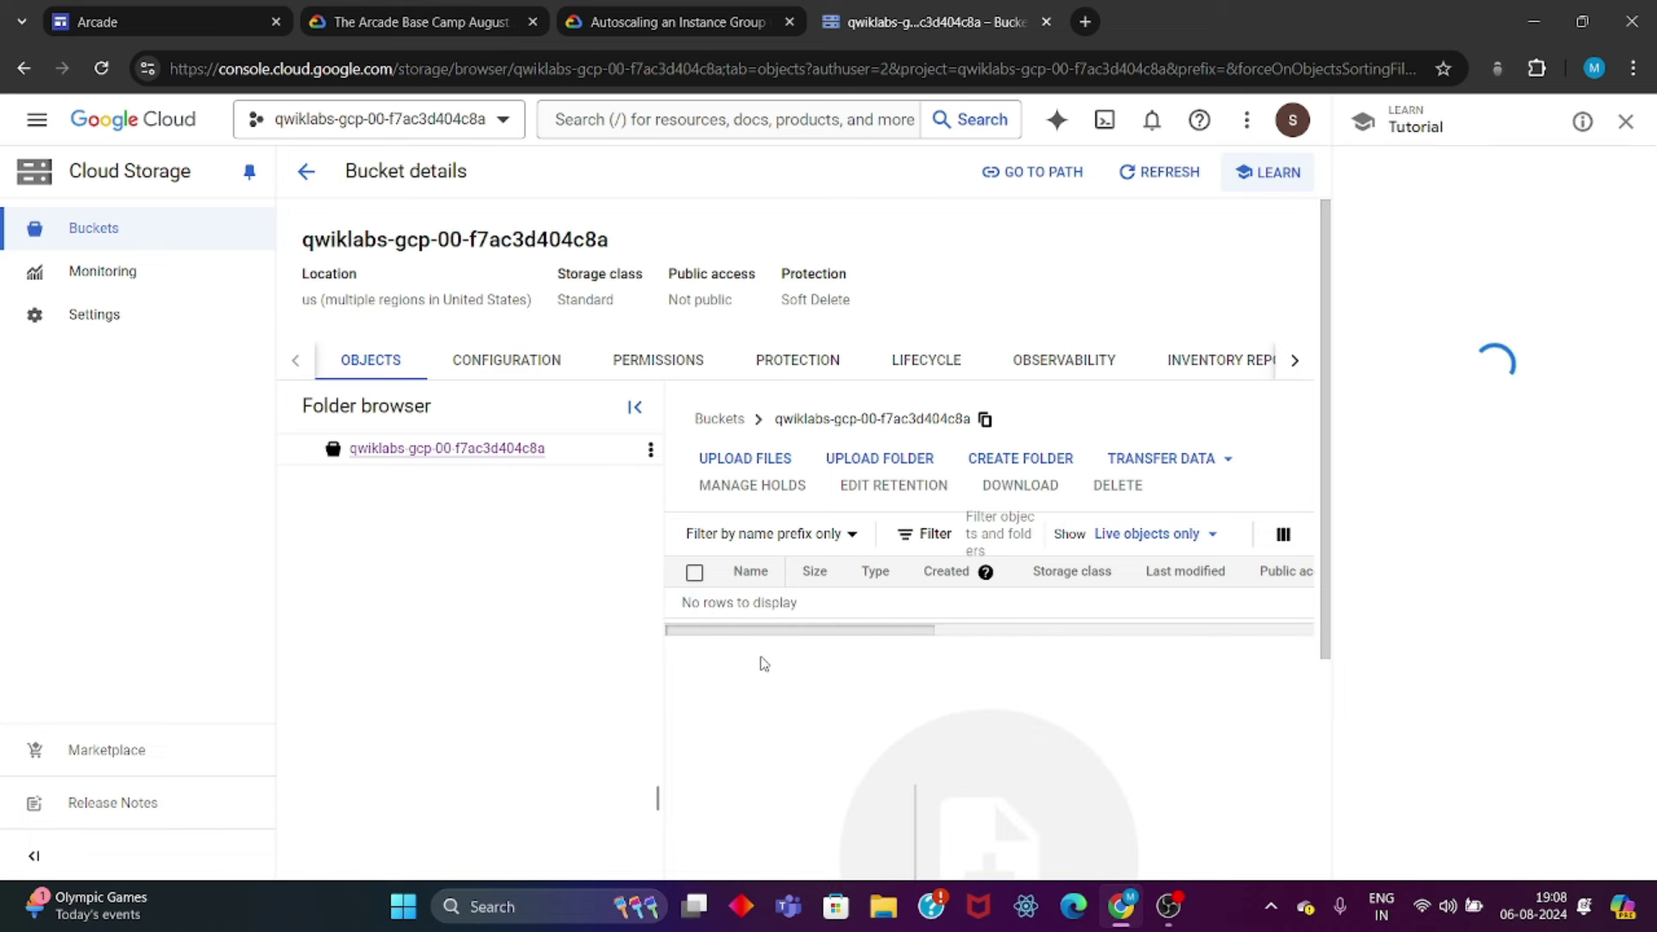
# Step: Check the lab progress for the "Create a Cloud Storage bucket" task
pyautogui.click(678, 22)
pyautogui.scroll(-6, 781, 427)
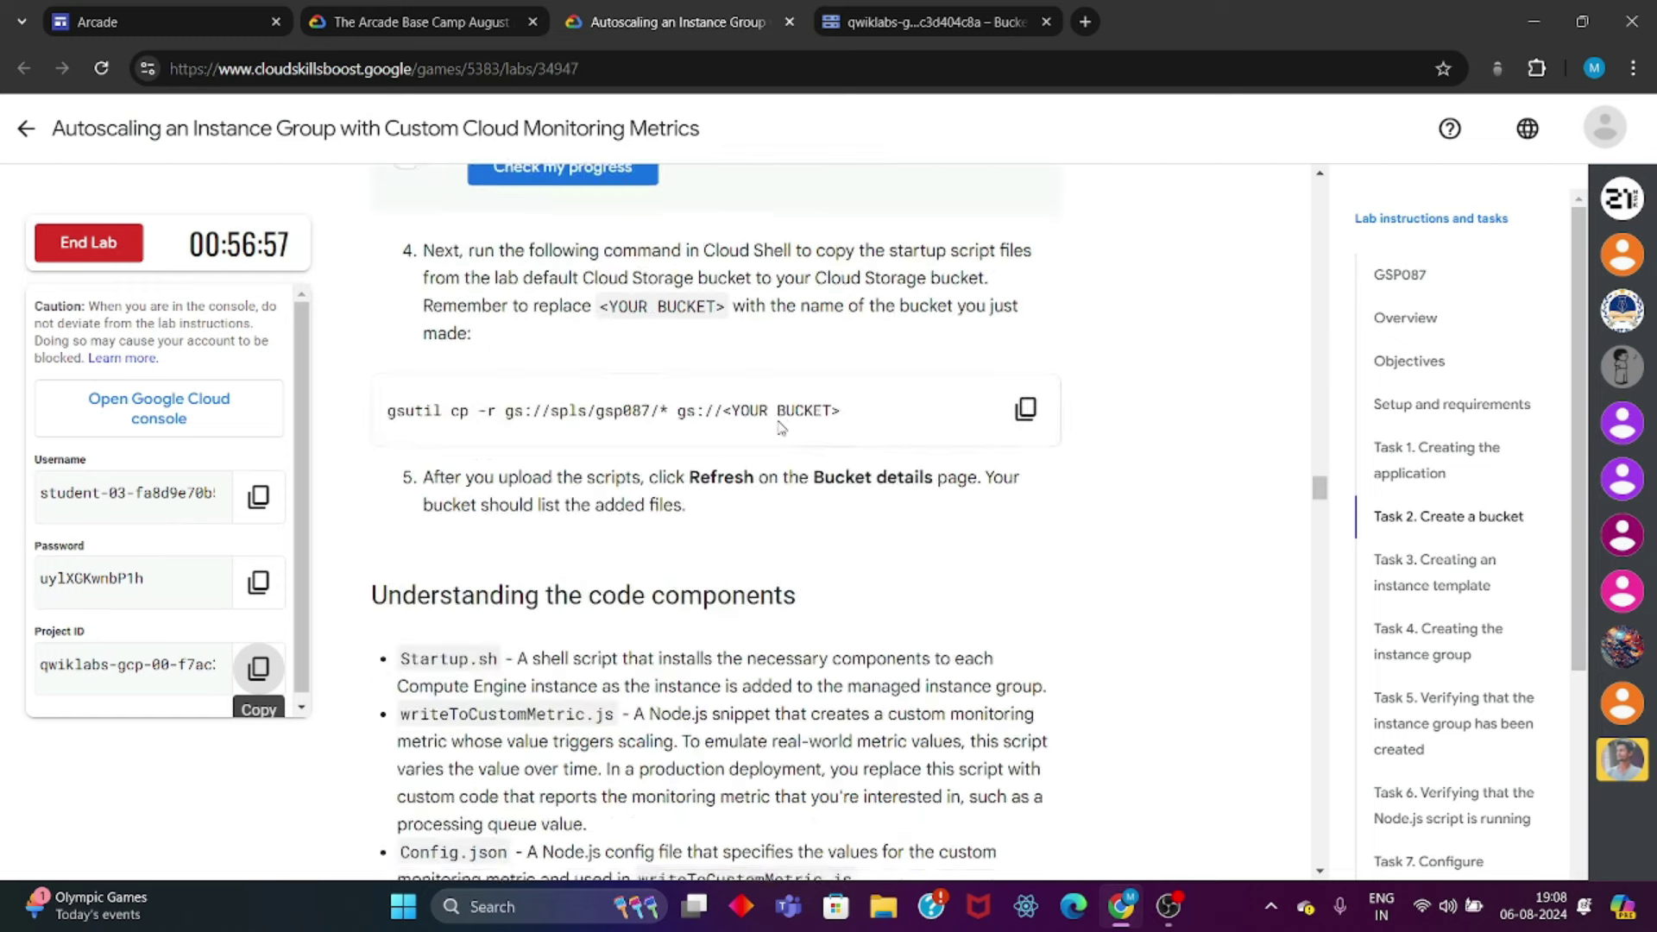
pyautogui.scroll(4, 781, 427)
pyautogui.click(646, 477)
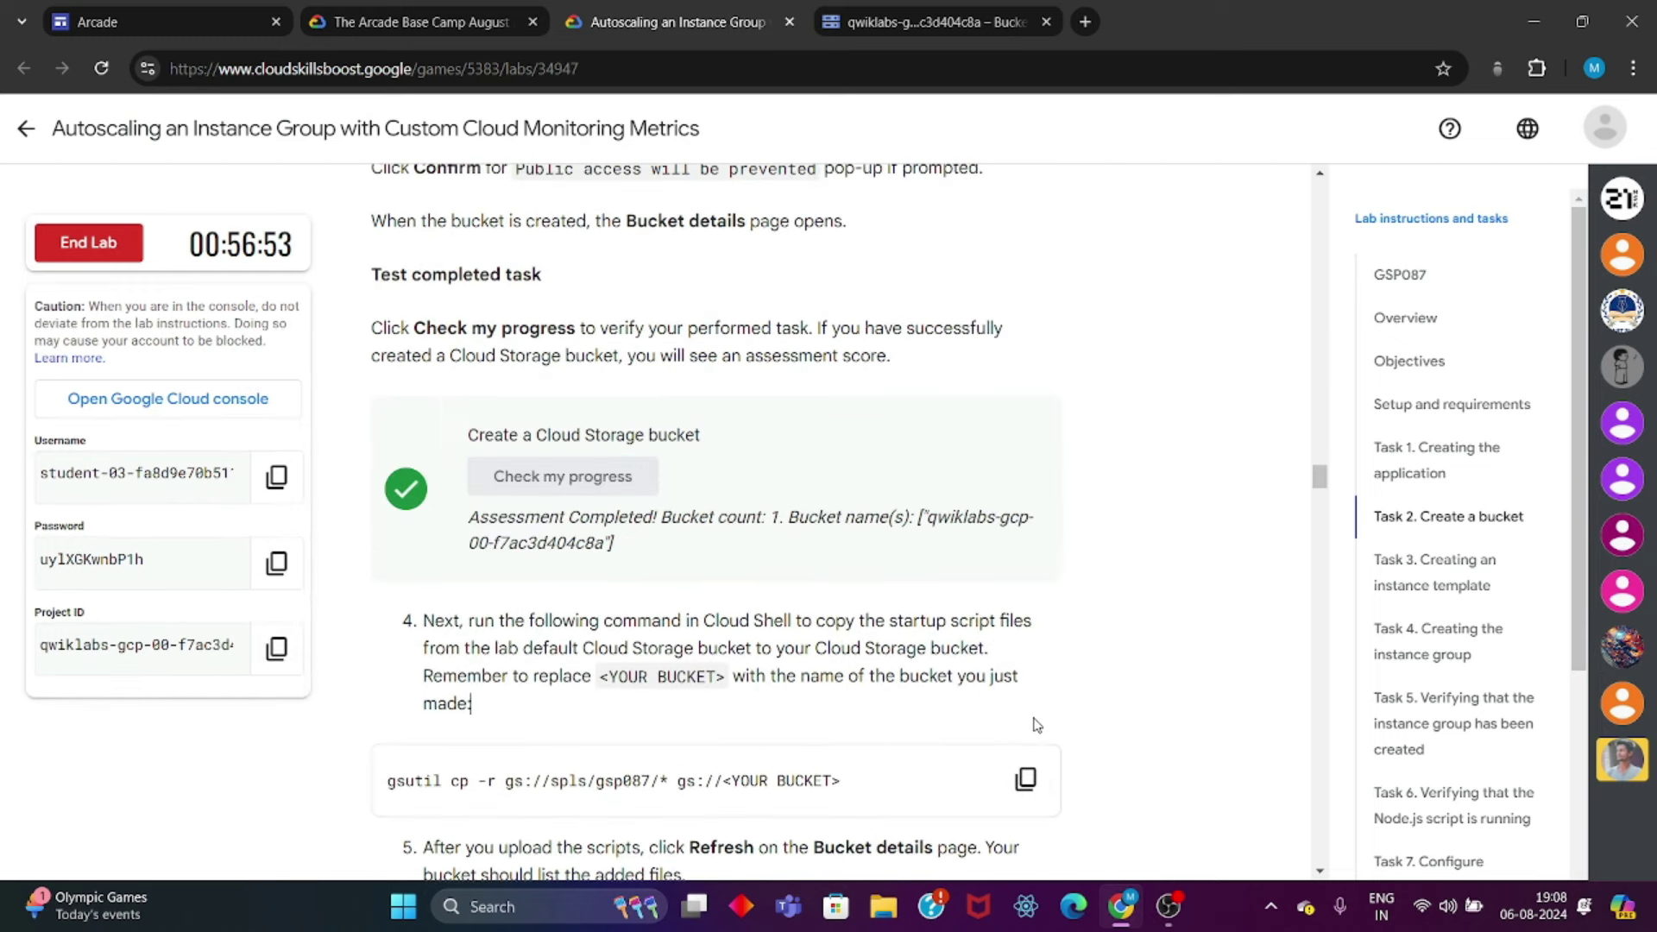
# Step: Open Cloud Shell and paste in the lab's command gsutil cp -r gs://spls/gsp087/* gs://<YOUR BUCKET>
pyautogui.click(1025, 779)
pyautogui.click(851, 19)
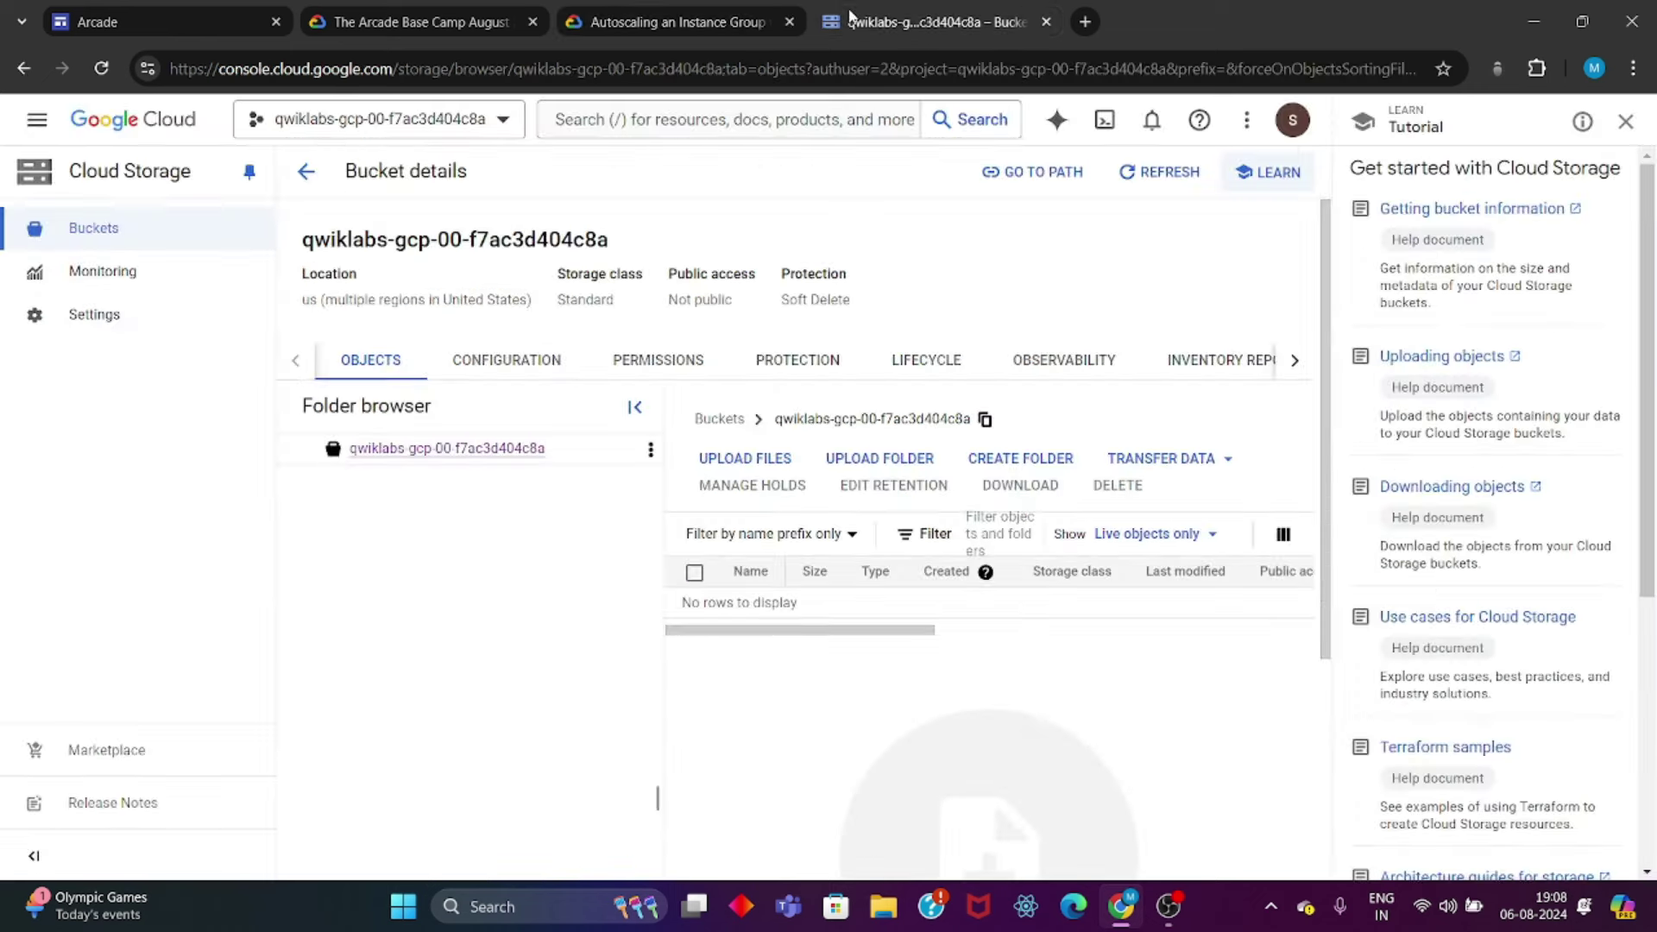
pyautogui.click(1104, 119)
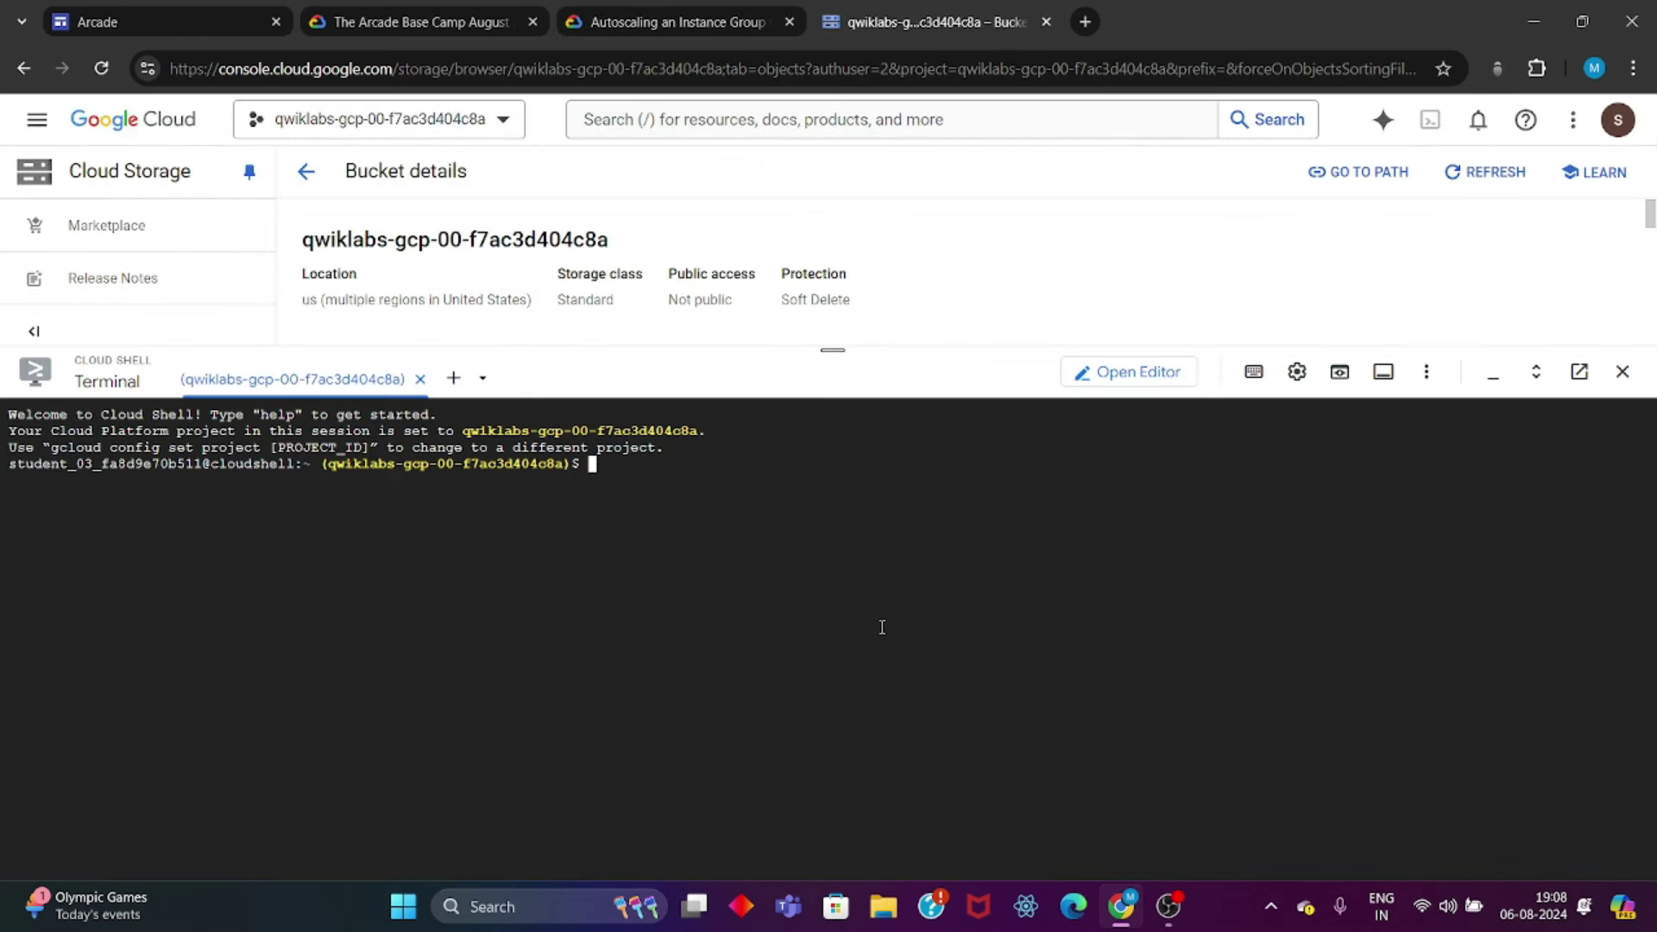
pyautogui.hotkey('ctrl', 'v')
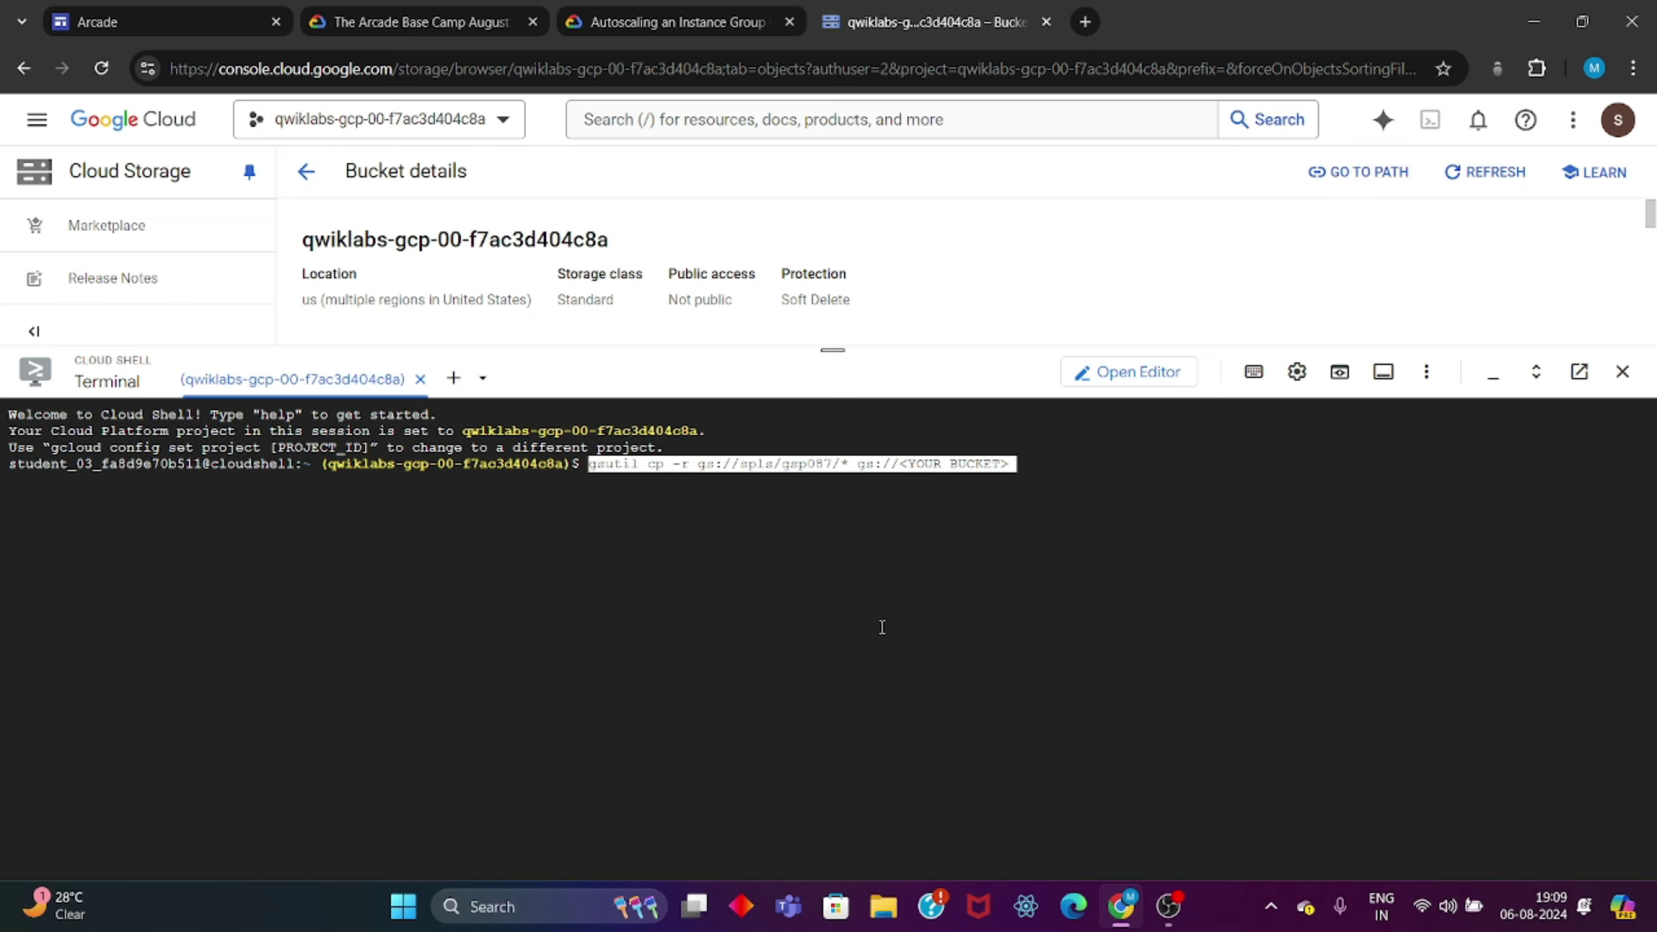
# Step: Replace the <YOUR BUCKET> placeholder with qwiklabs-gcp-00-f7ac3d404c8a and run the gsutil copy command
pyautogui.press('BackSpace')
pyautogui.press('BackSpace')
pyautogui.press('BackSpace')
pyautogui.press('BackSpace')
pyautogui.press('BackSpace')
pyautogui.press('BackSpace')
pyautogui.press('BackSpace')
pyautogui.press('BackSpace')
pyautogui.press('BackSpace')
pyautogui.press('BackSpace')
pyautogui.press('BackSpace')
pyautogui.press('BackSpace')
pyautogui.press('BackSpace')
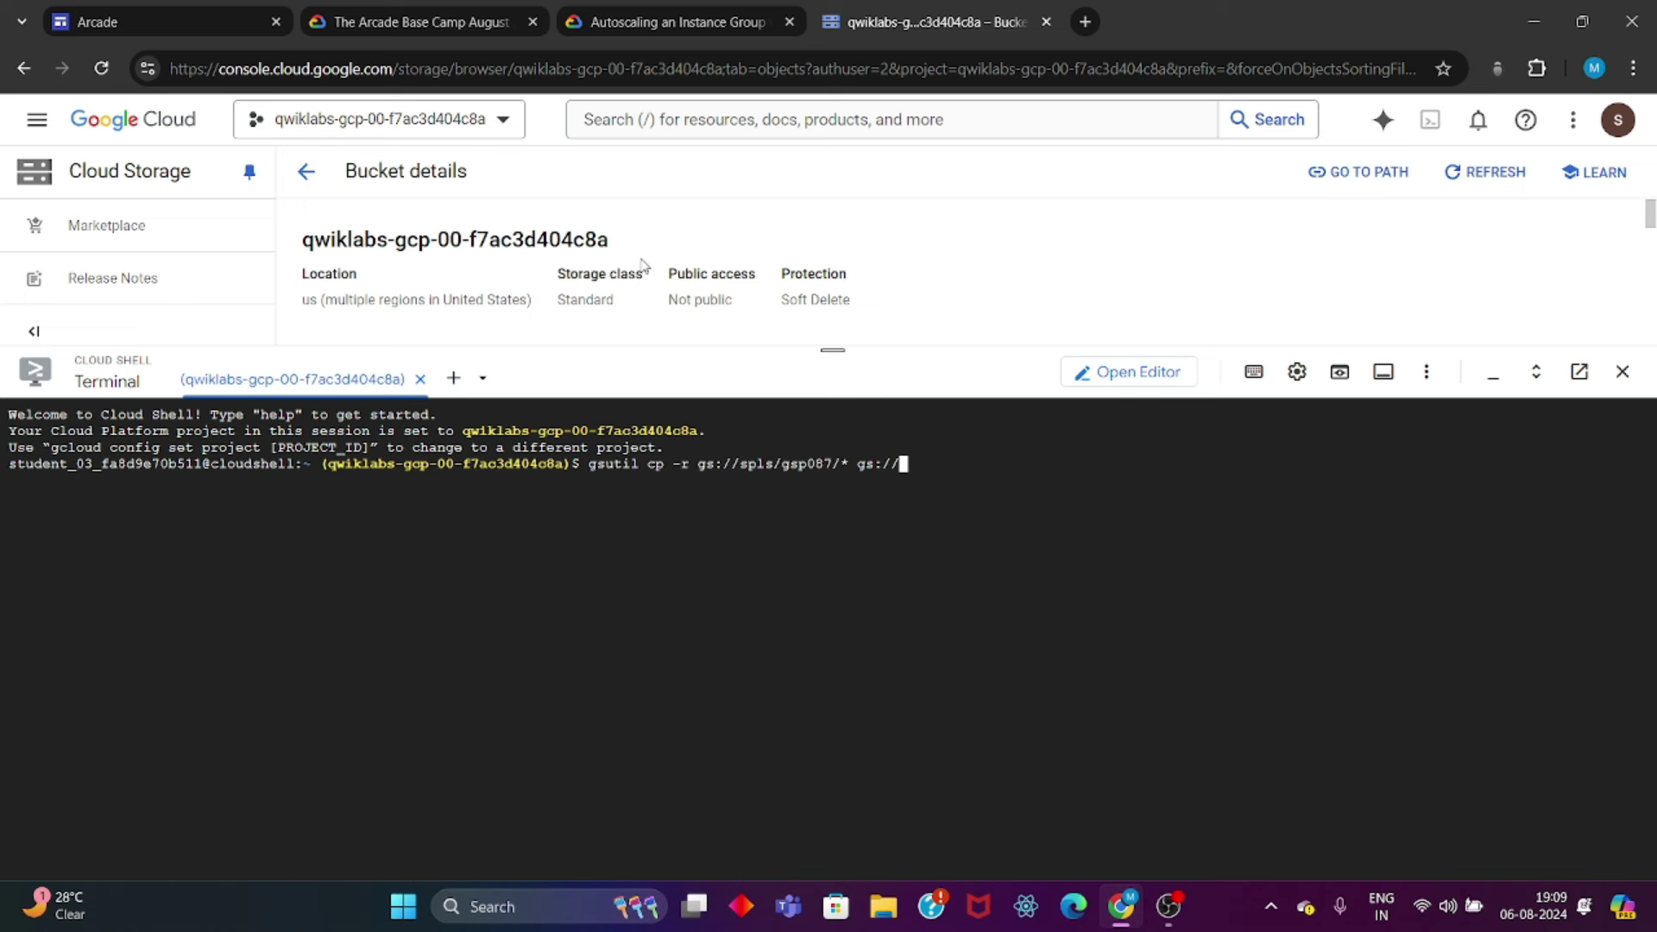
pyautogui.moveTo(611, 240); pyautogui.dragTo(304, 242)
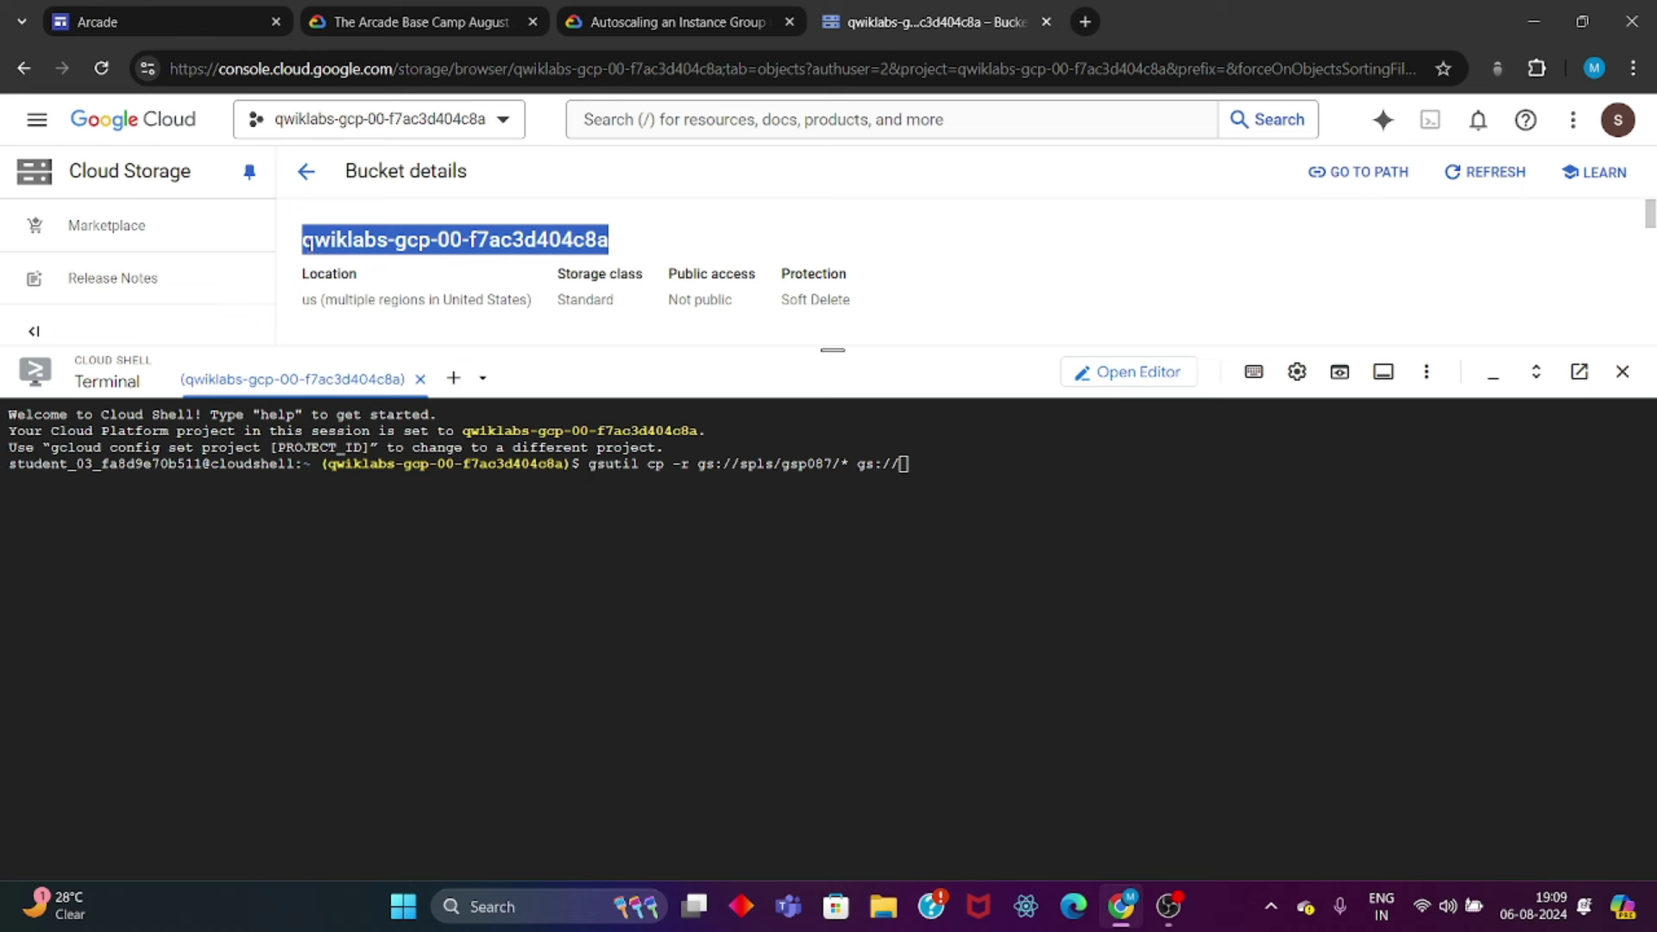
pyautogui.click(531, 332)
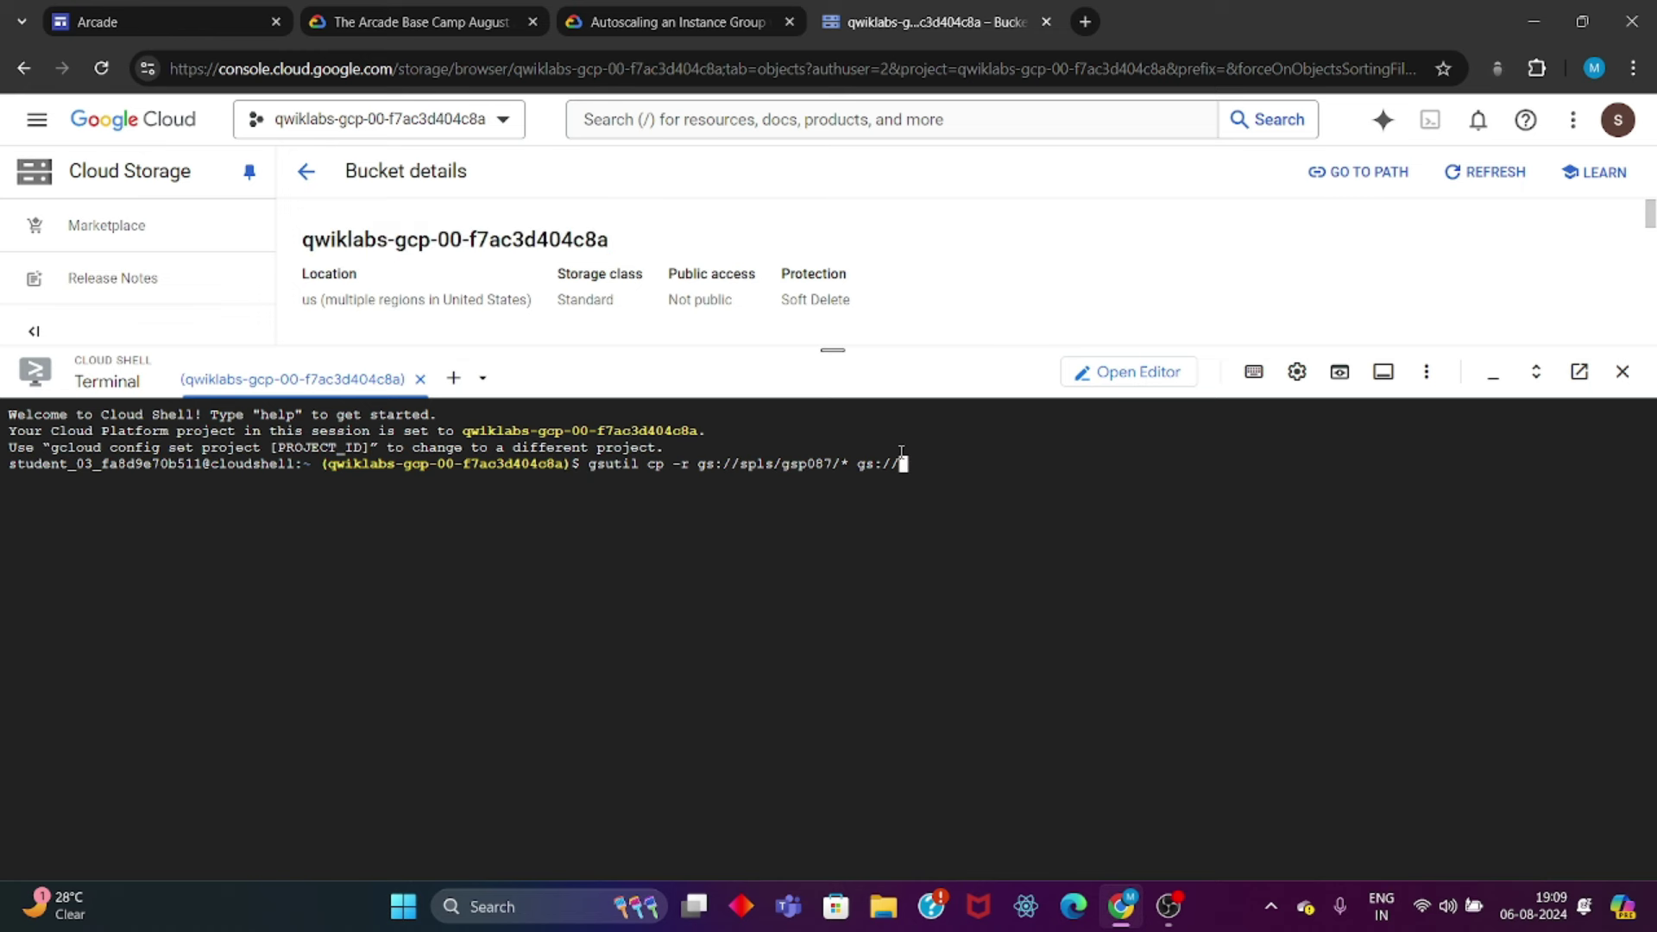
pyautogui.hotkey('ctrl', 'v')
pyautogui.press('Return')
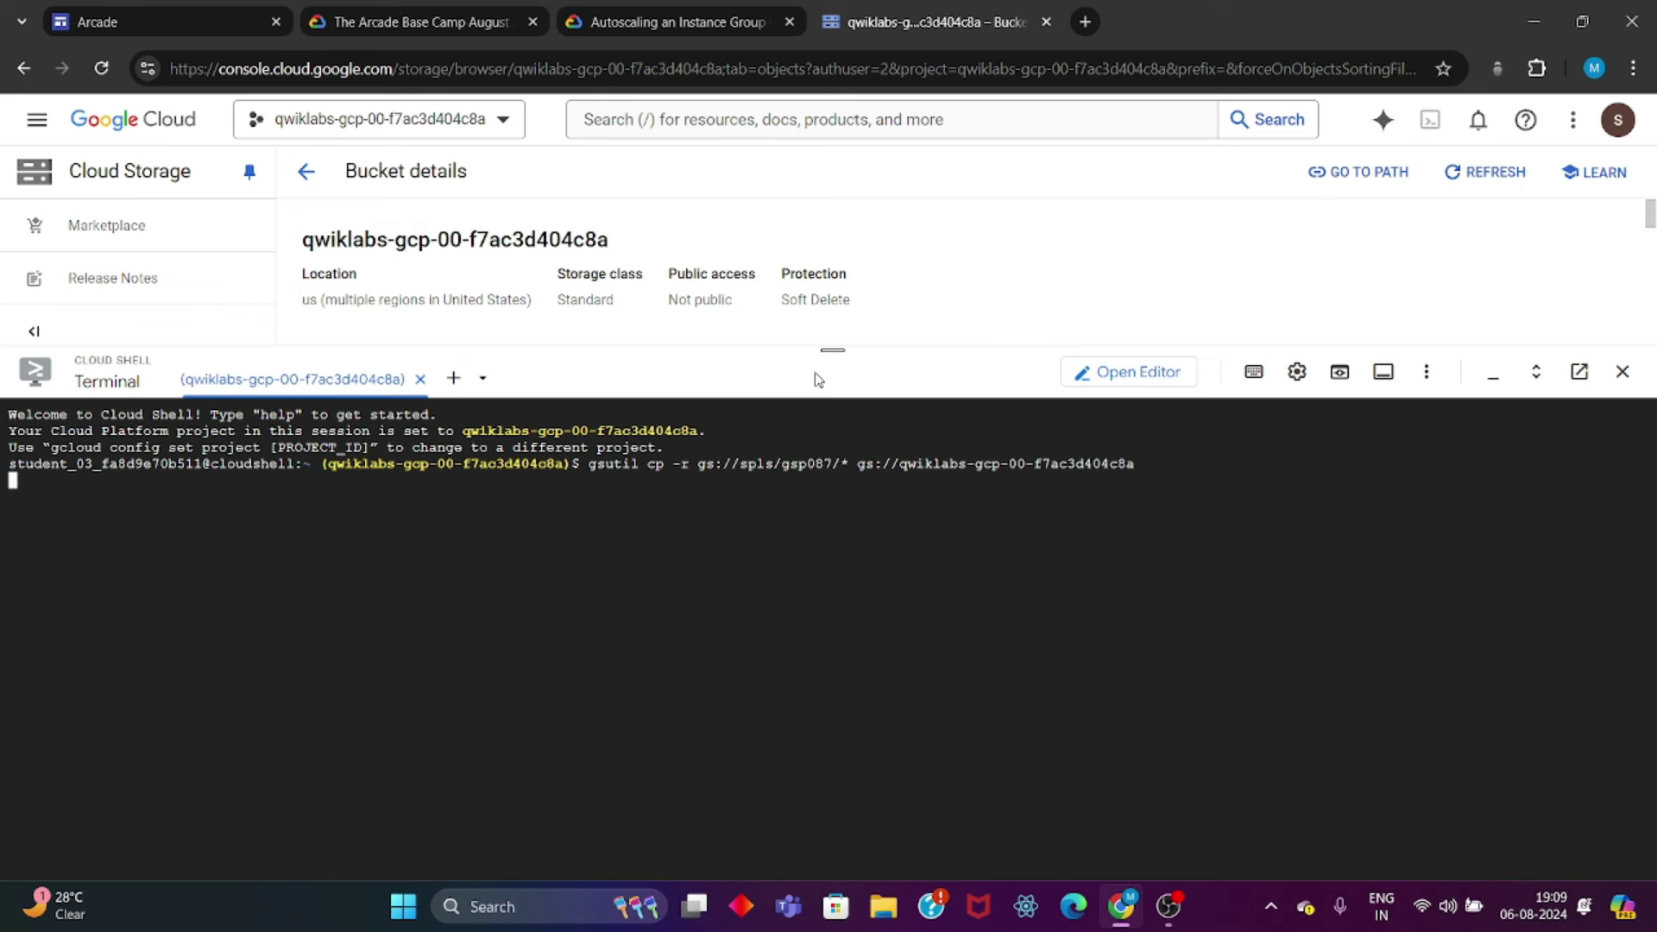
pyautogui.click(1036, 693)
# Step: Shrink the Cloud Shell terminal and refresh the bucket details to list the copied script files
pyautogui.moveTo(833, 349); pyautogui.dragTo(851, 703)
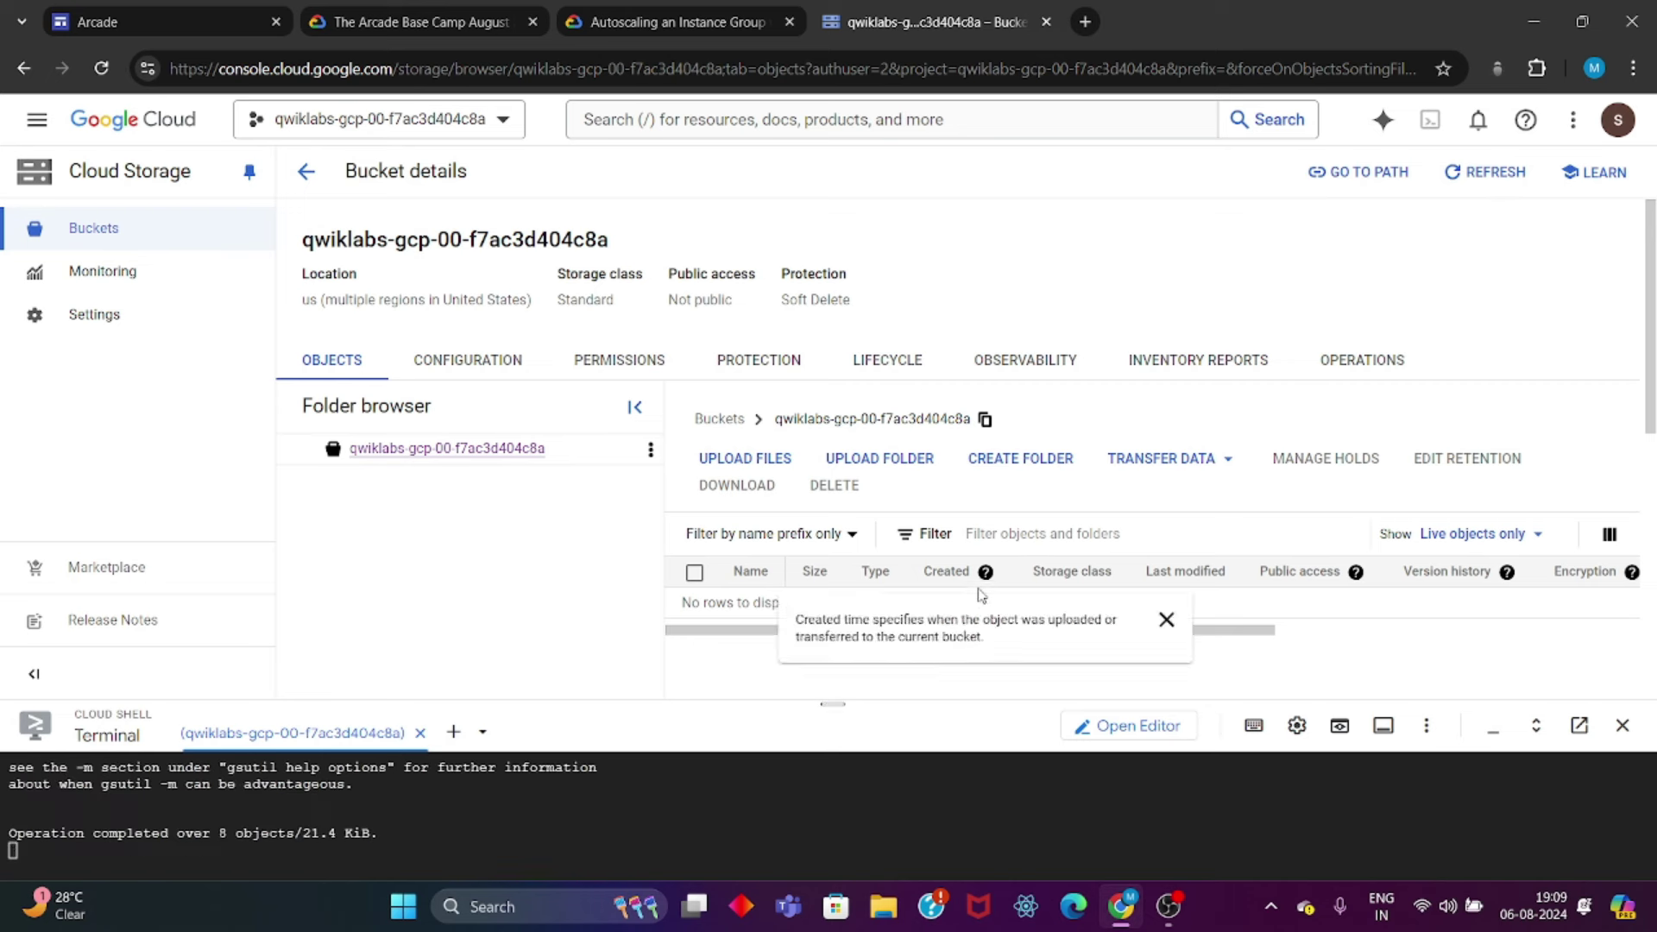
pyautogui.click(1470, 180)
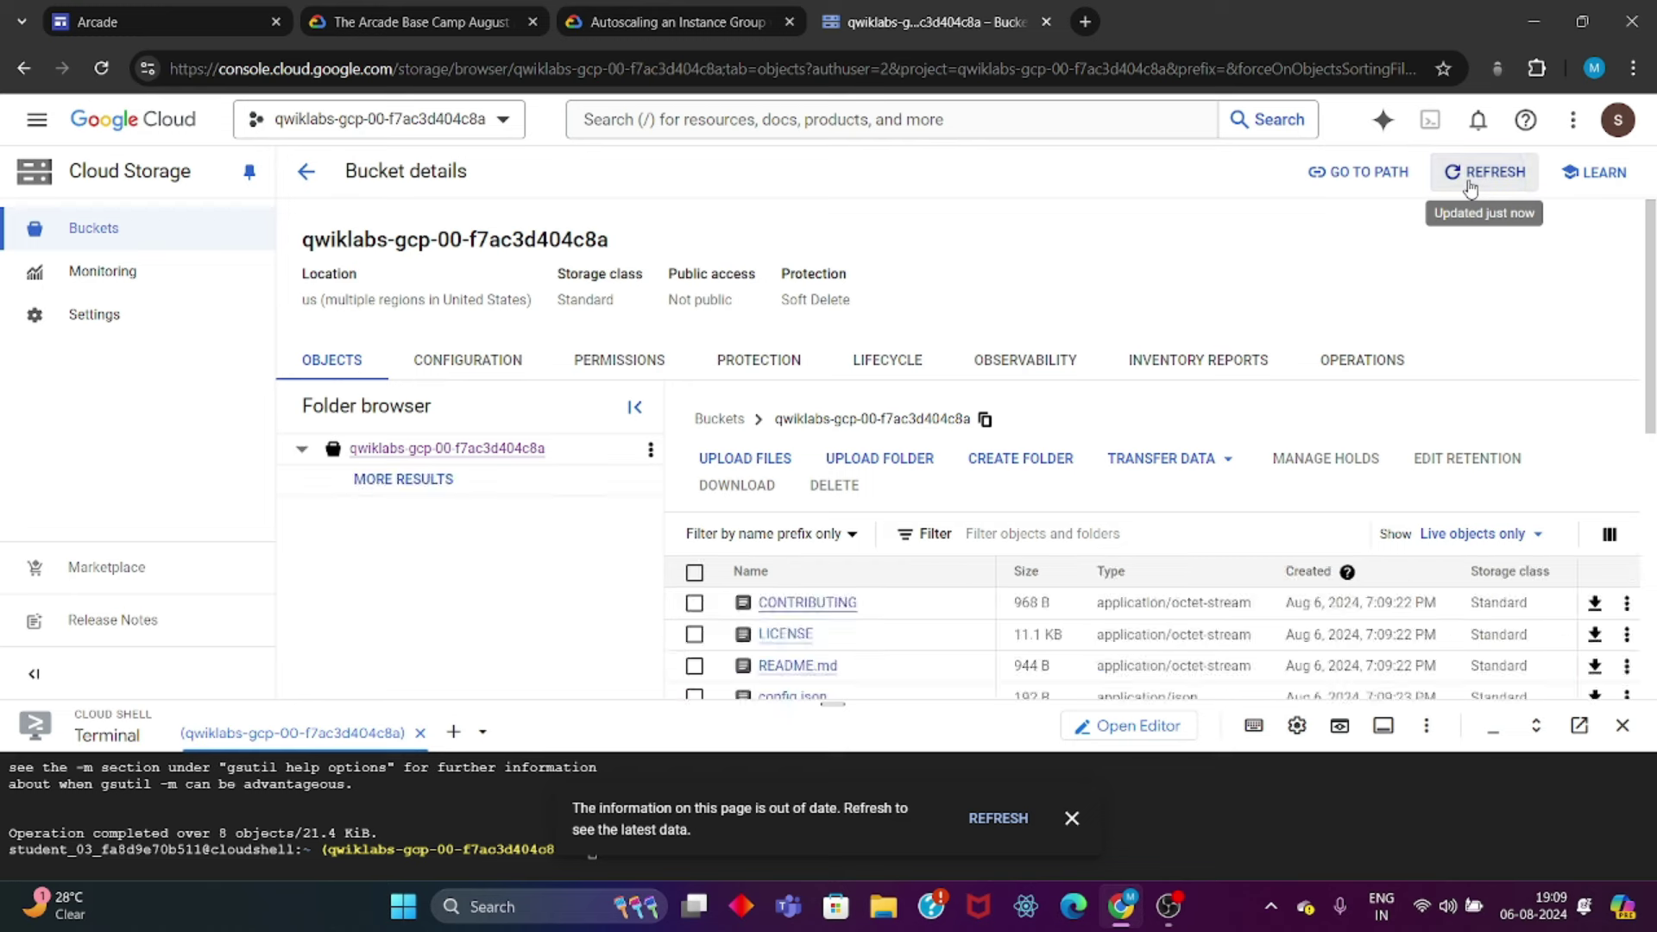
# Step: Look through the list of script files copied into the bucket
pyautogui.scroll(-3, 961, 592)
pyautogui.scroll(2, 961, 593)
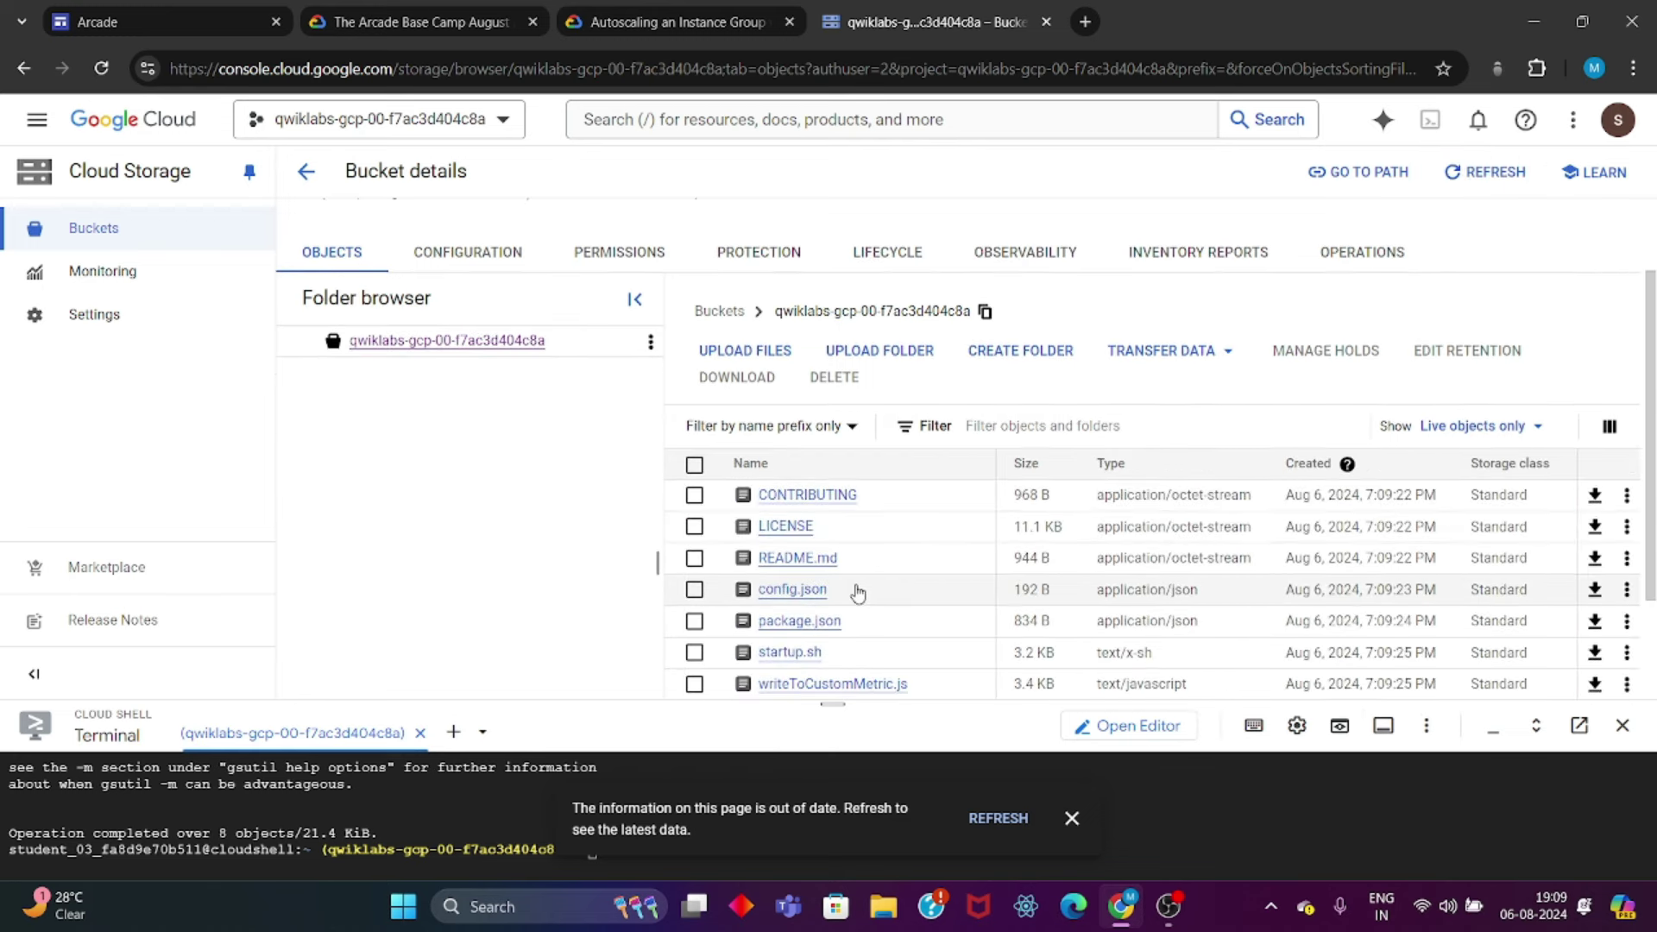
pyautogui.scroll(-2, 860, 596)
pyautogui.scroll(3, 880, 469)
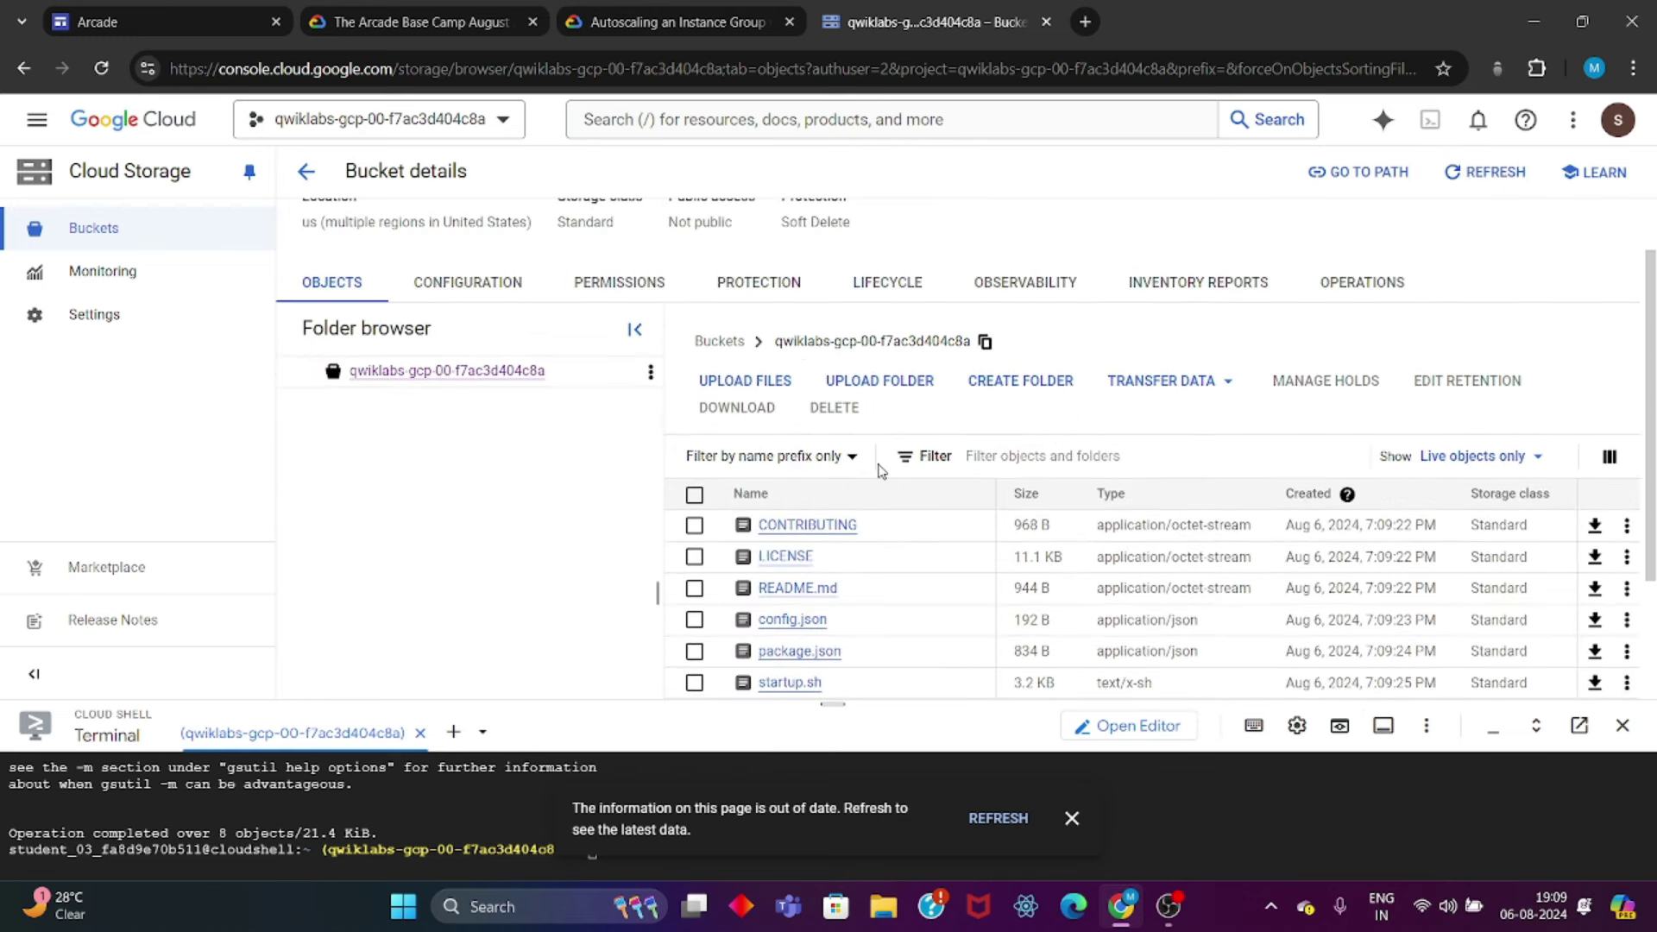
# Step: Find Task 3 in the lab instructions and copy the name given for the instance template
pyautogui.click(682, 22)
pyautogui.scroll(-5, 660, 697)
pyautogui.scroll(-10, 660, 697)
pyautogui.scroll(3, 661, 697)
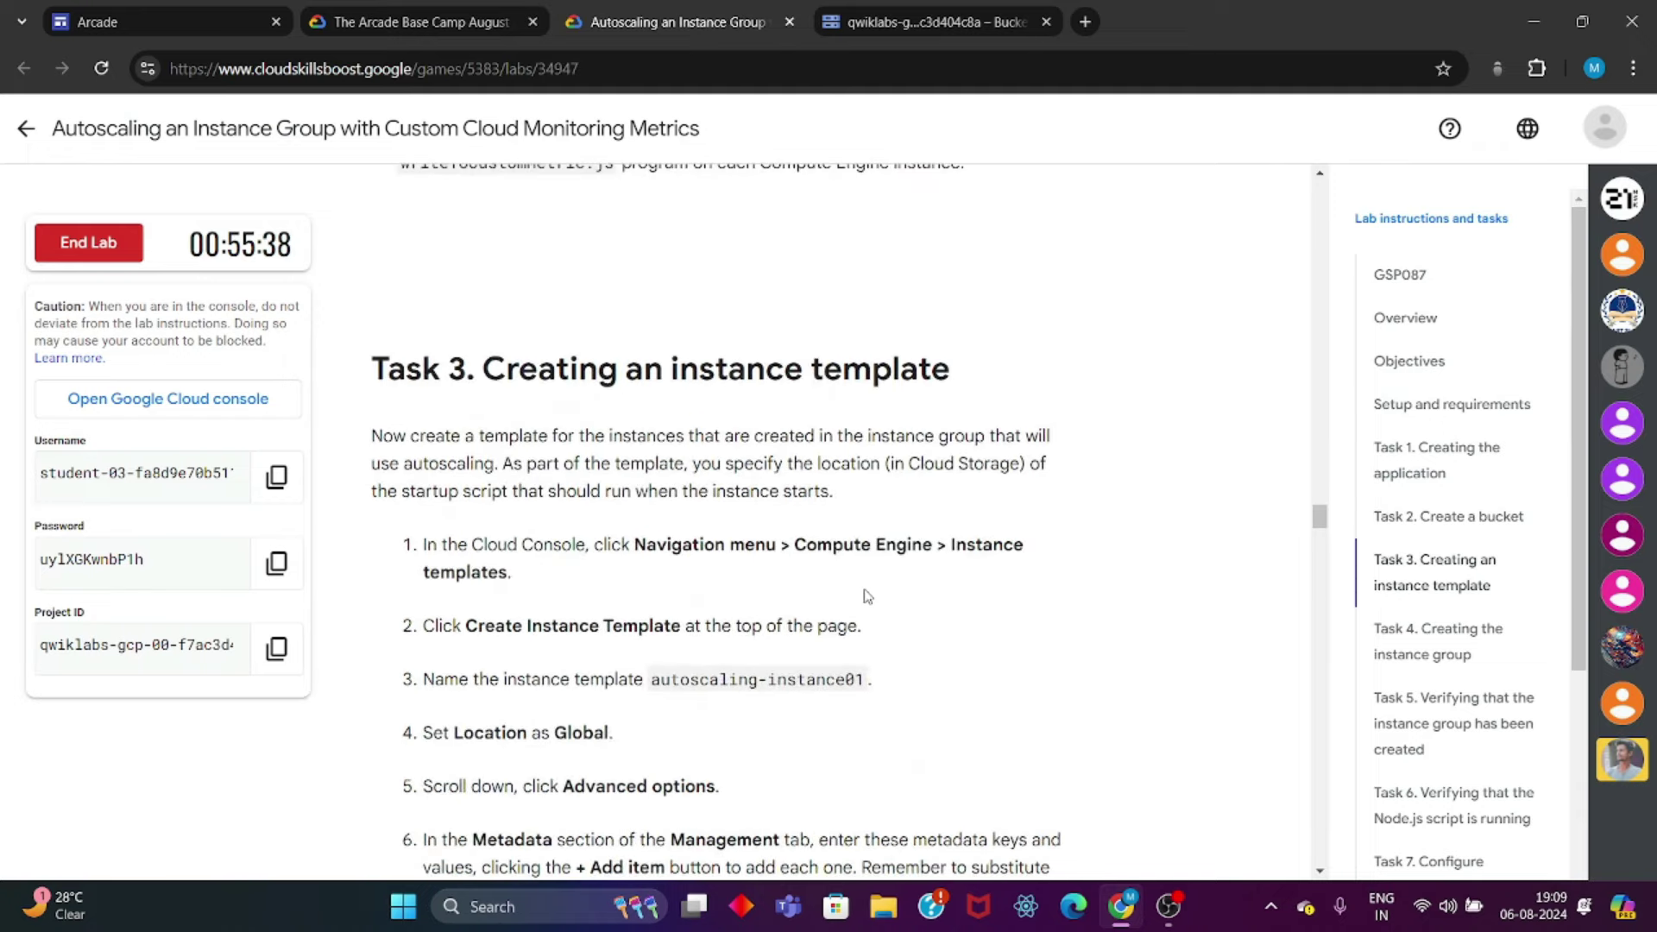
pyautogui.scroll(-1, 777, 595)
pyautogui.moveTo(649, 560); pyautogui.dragTo(860, 554)
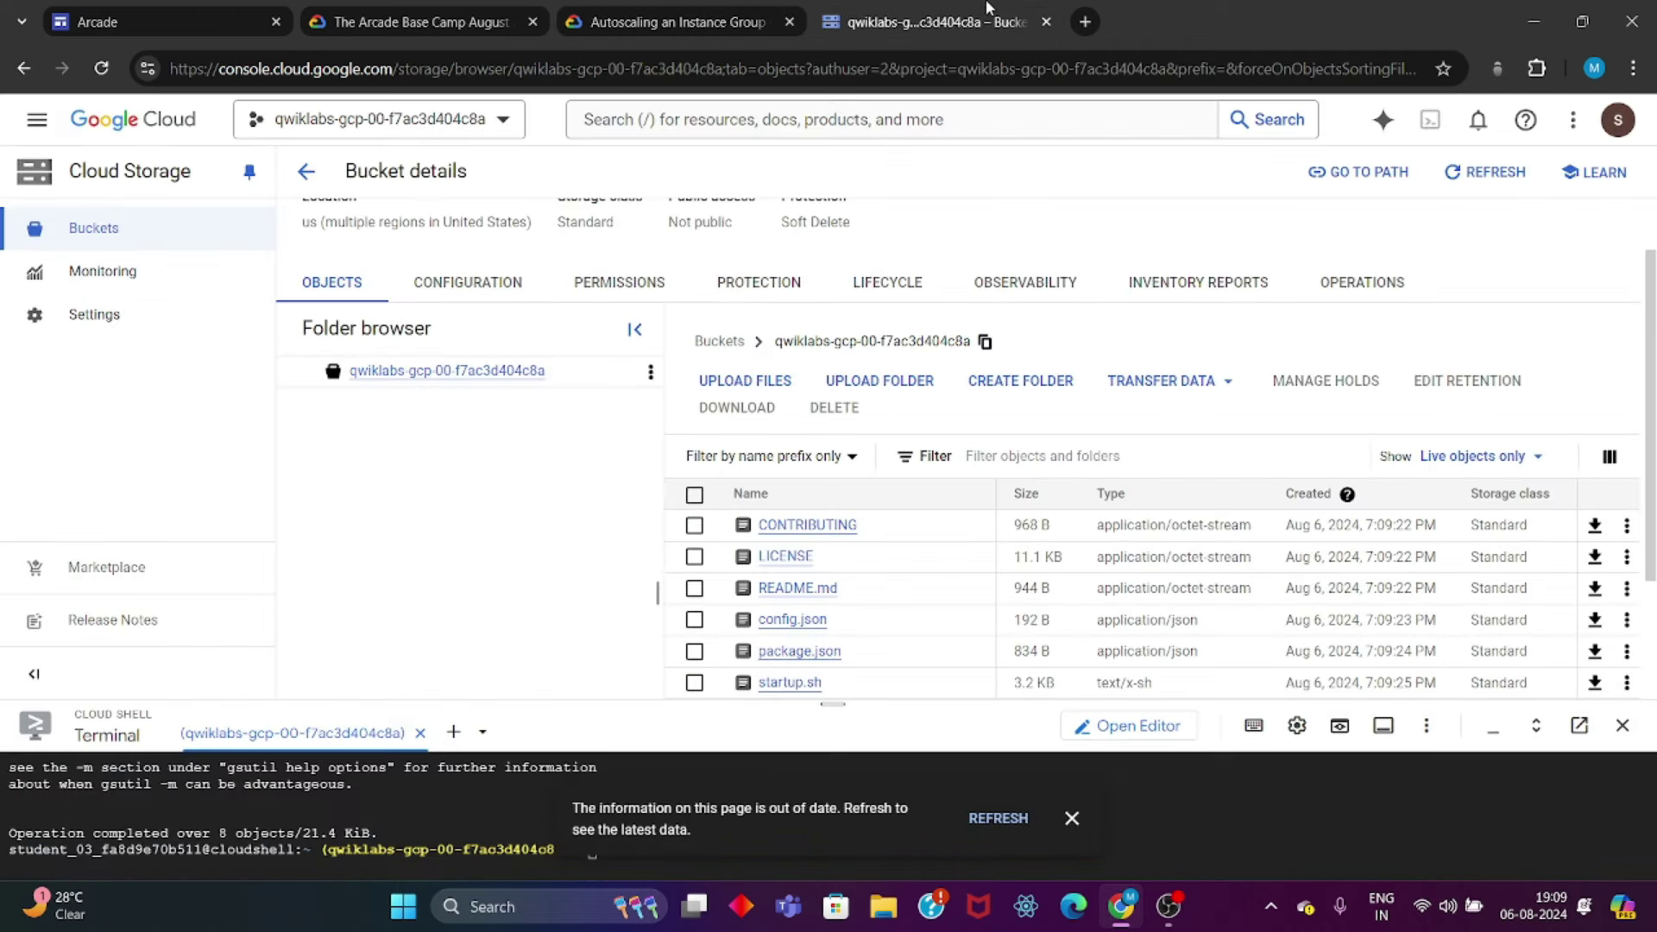
# Step: Go to Compute Engine's instance templates in the Cloud console and start creating a new instance template
pyautogui.click(967, 21)
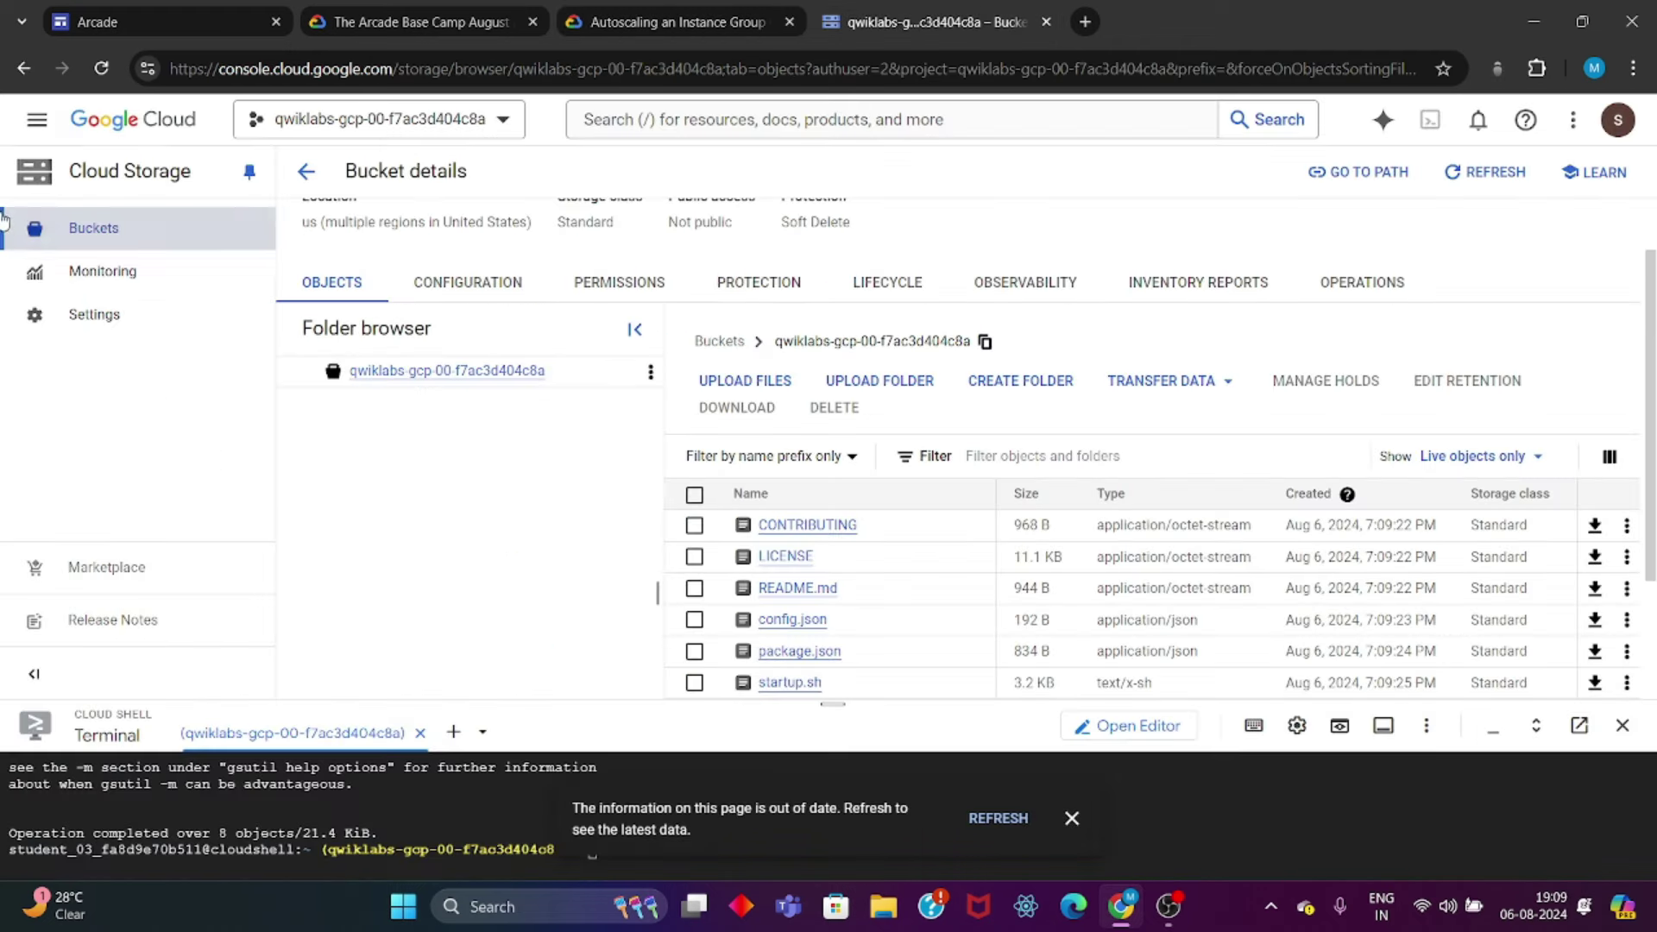
pyautogui.click(29, 133)
pyautogui.moveTo(129, 625)
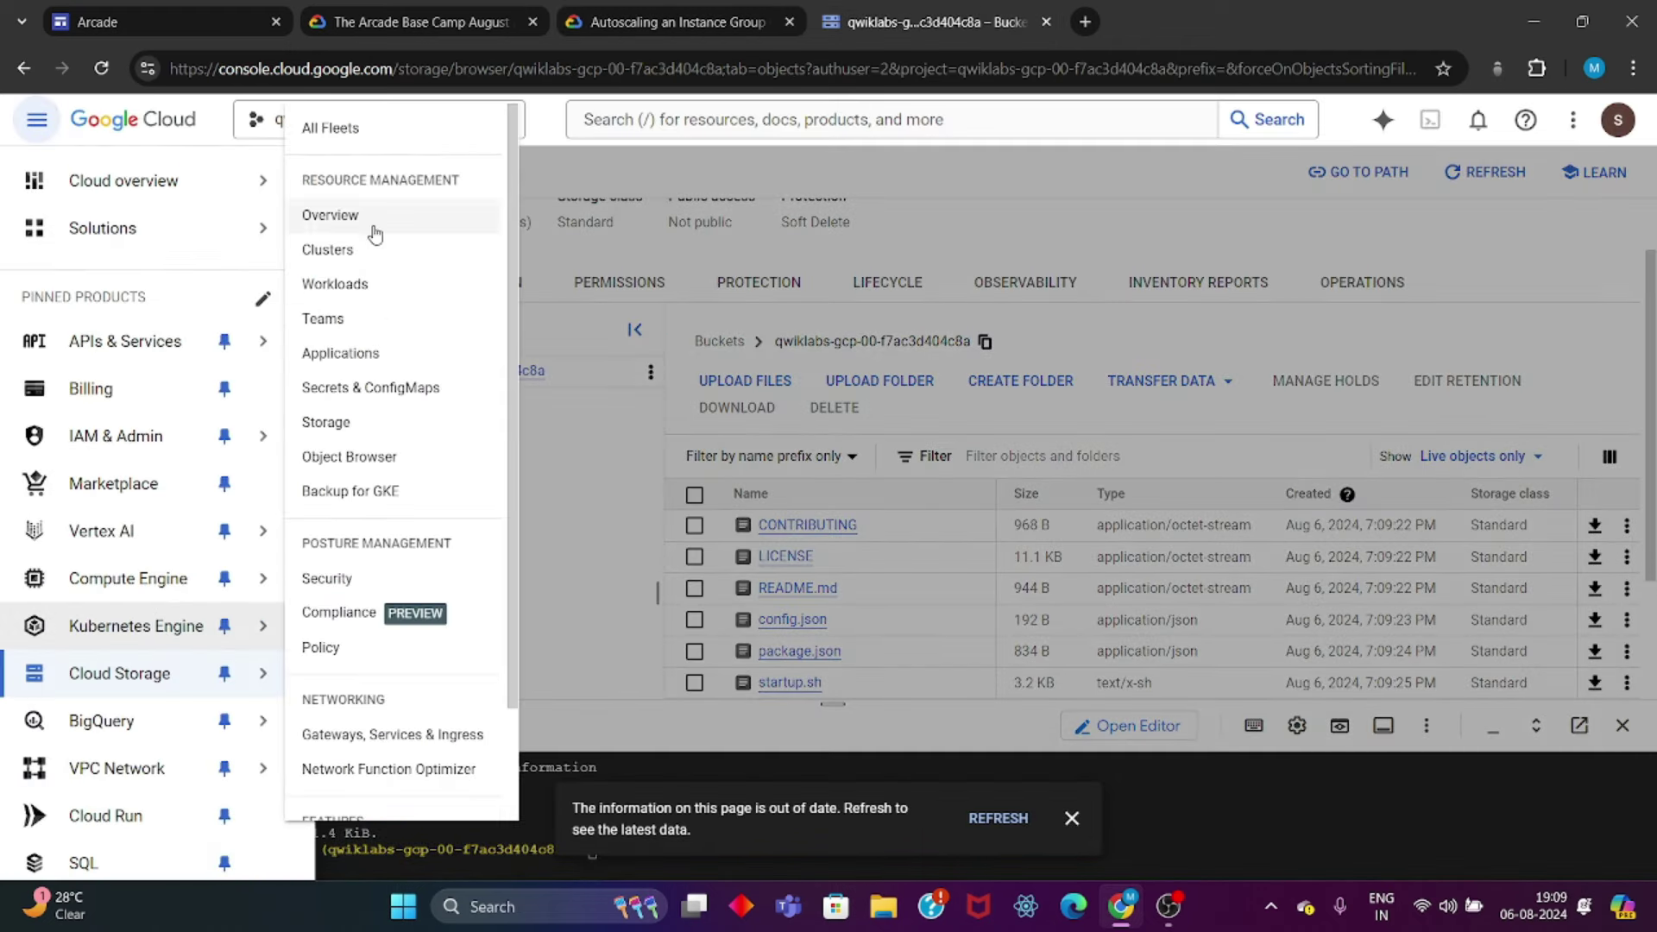
pyautogui.moveTo(117, 586)
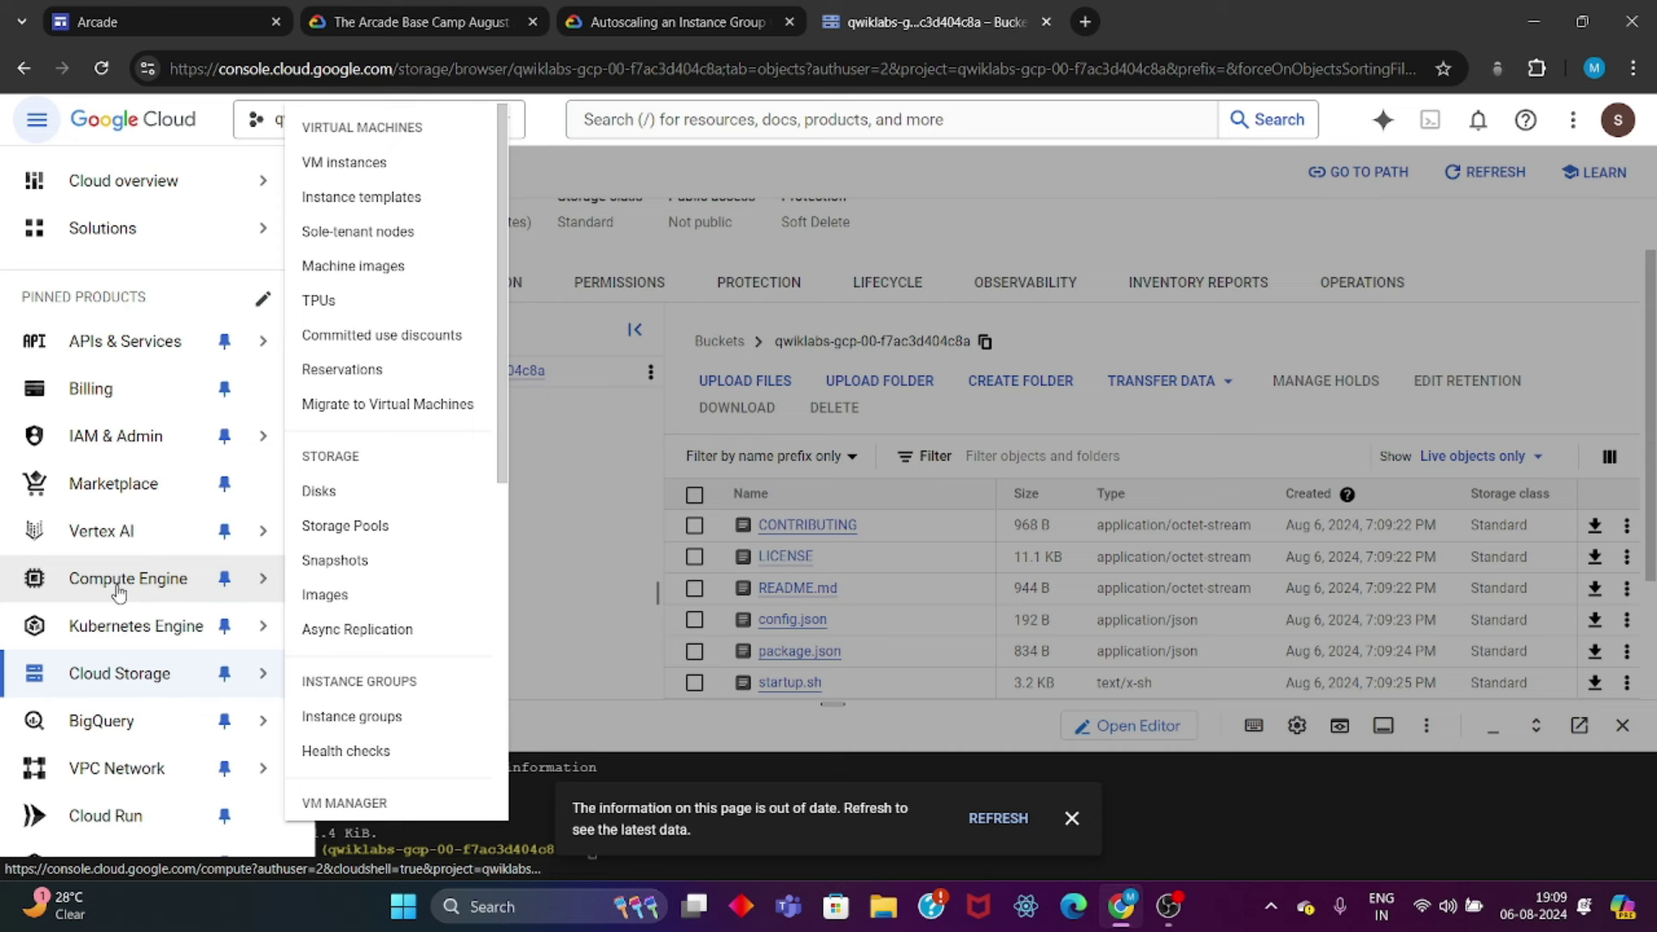
pyautogui.click(338, 197)
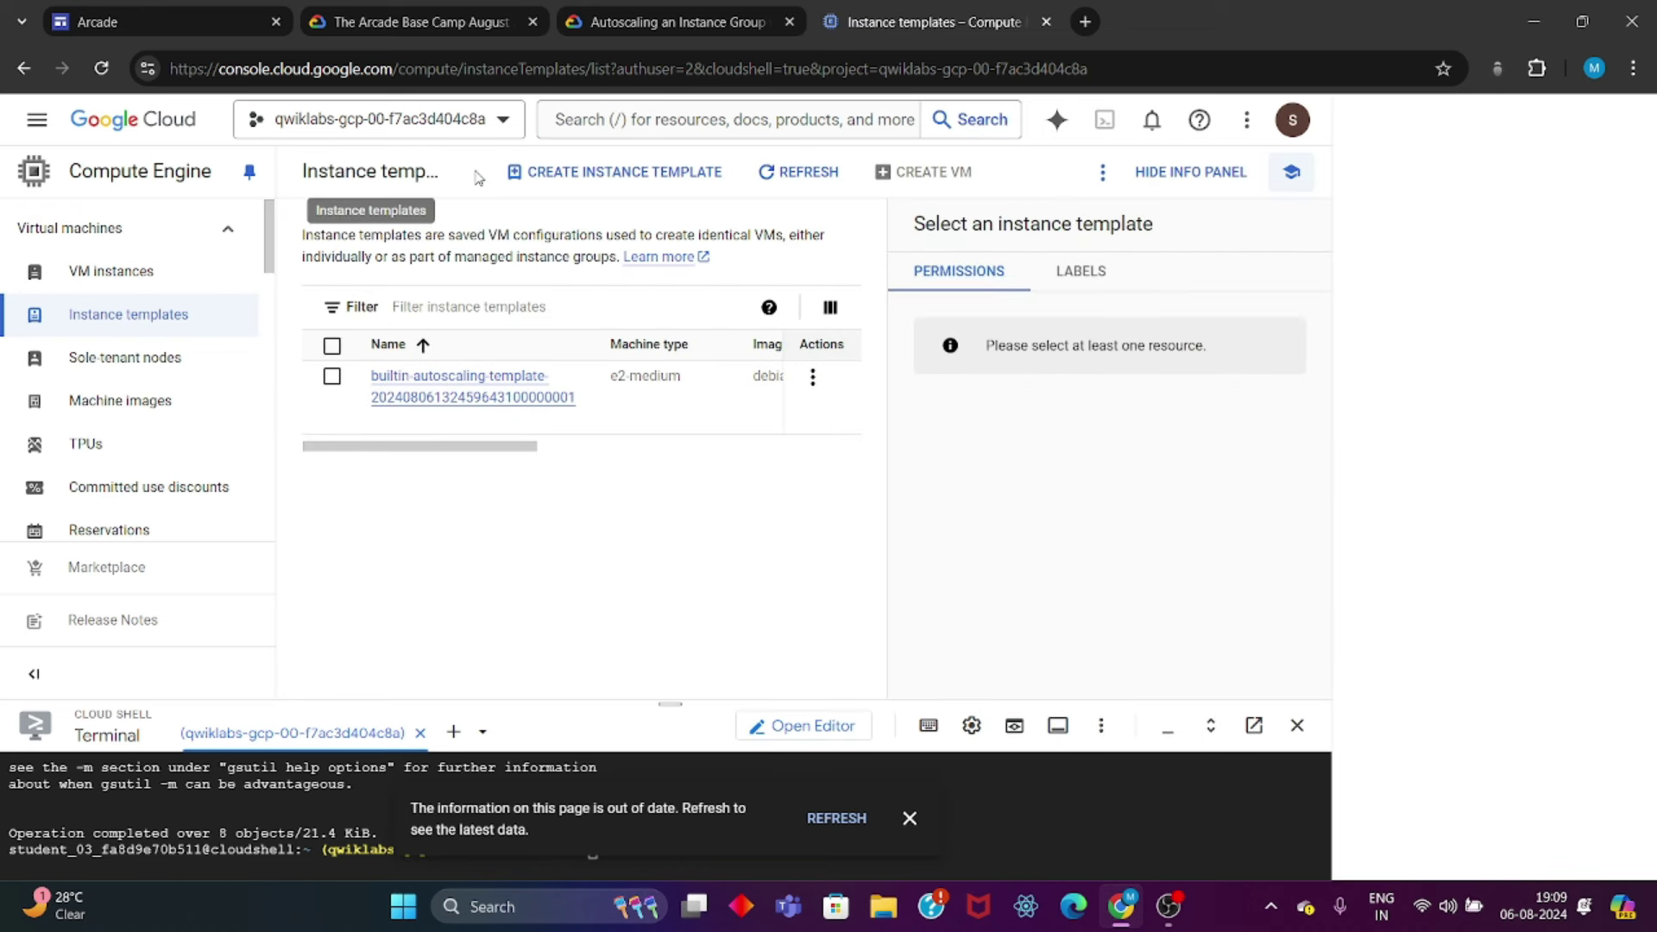
pyautogui.click(527, 173)
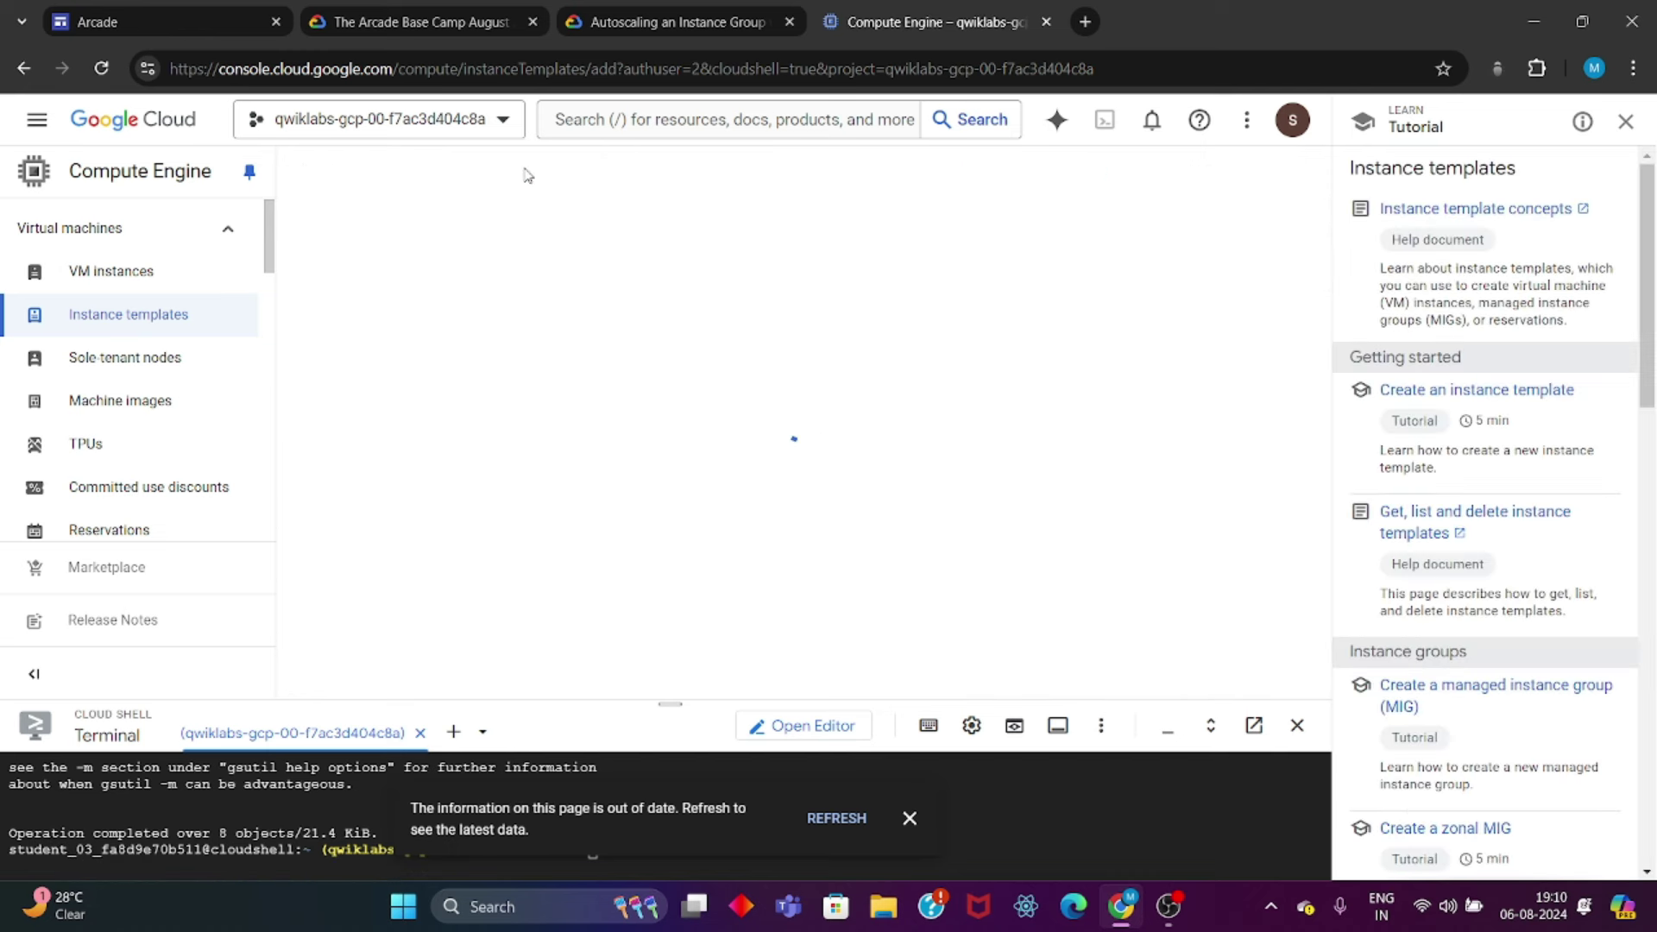
# Step: Name the instance template autoscaling-instance01, checking the name against the lab instructions
pyautogui.click(545, 296)
pyautogui.hotkey('ctrl', 'a')
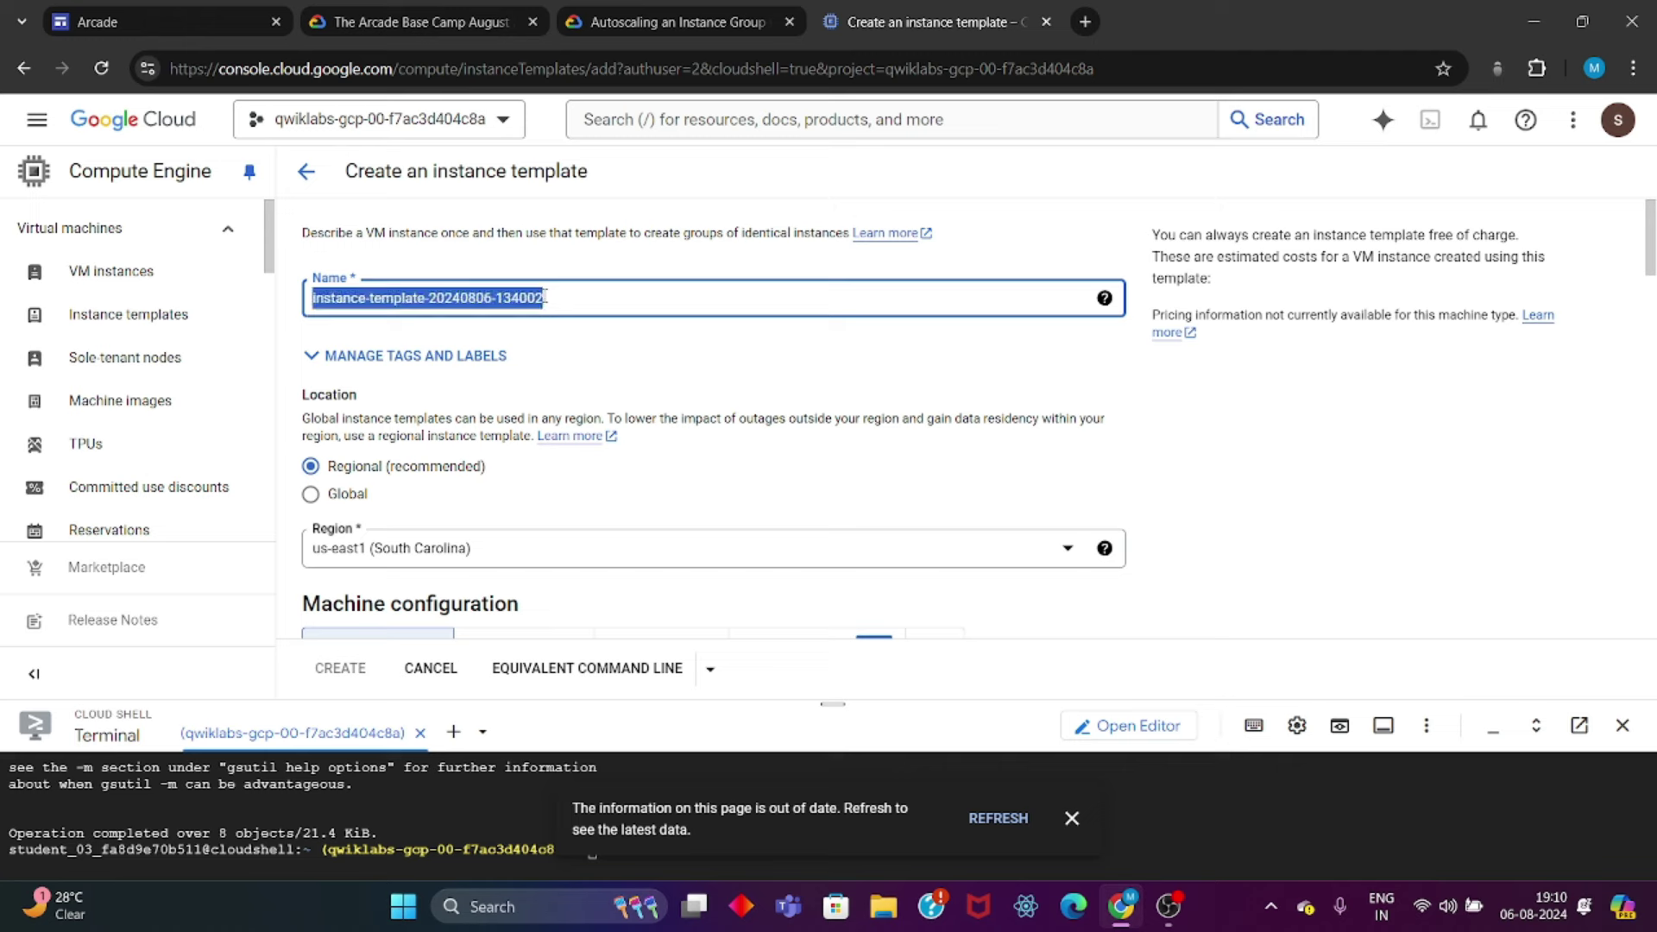
pyautogui.press('BackSpace')
pyautogui.write('autoscaling-instance0')
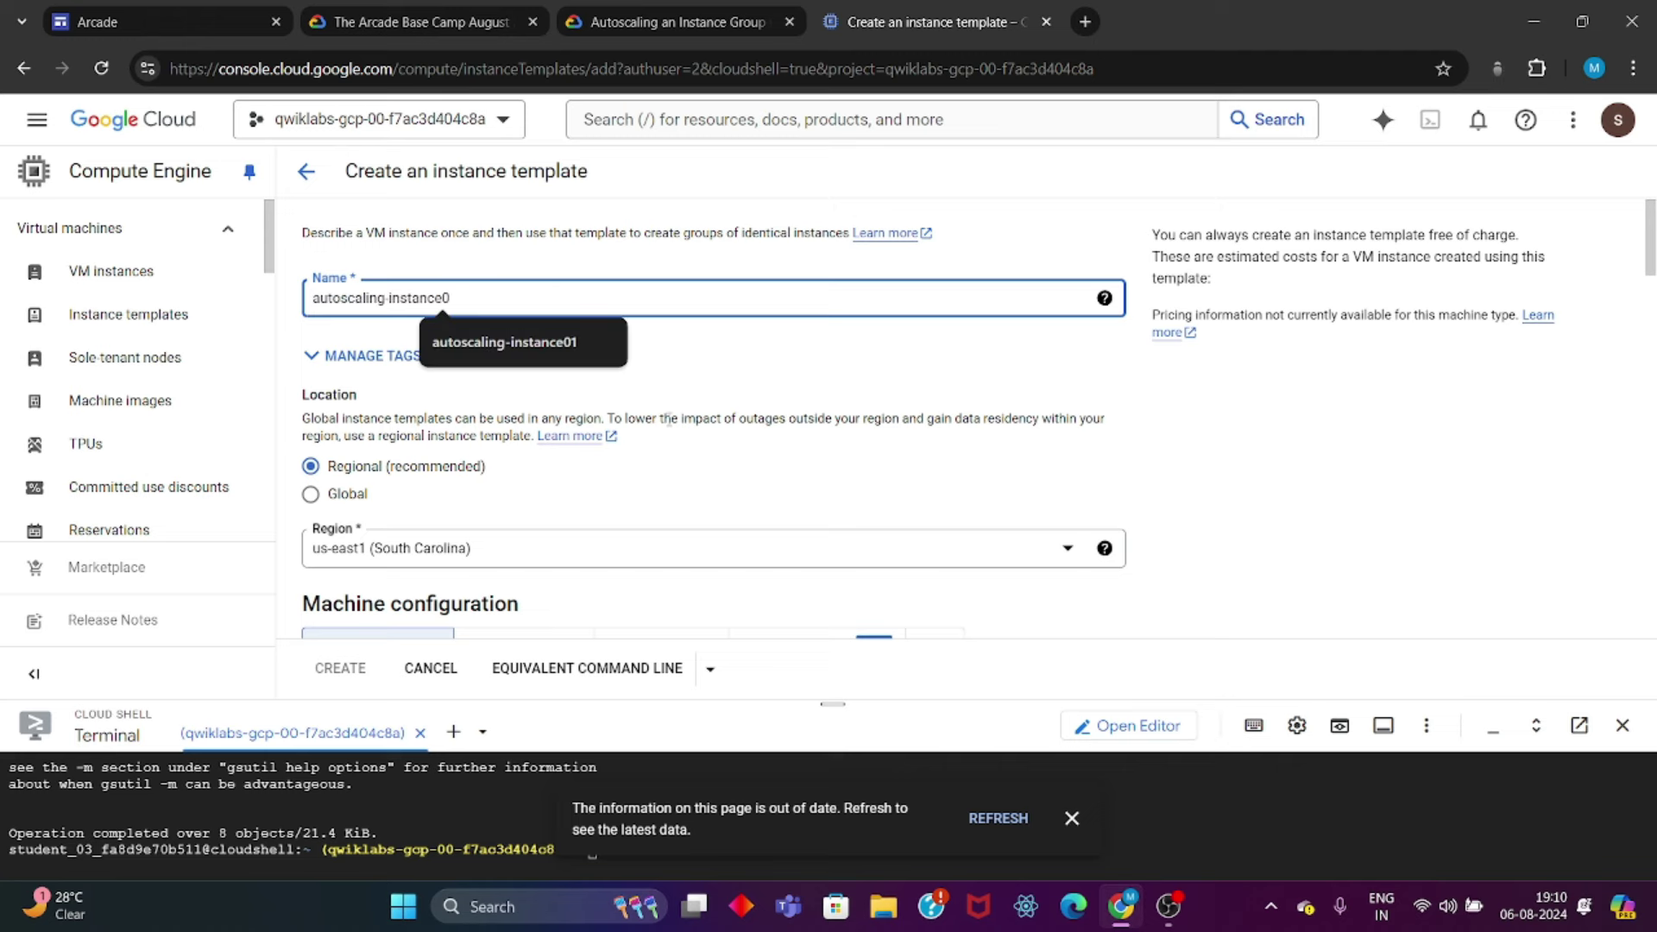
pyautogui.click(507, 10)
pyautogui.click(636, 8)
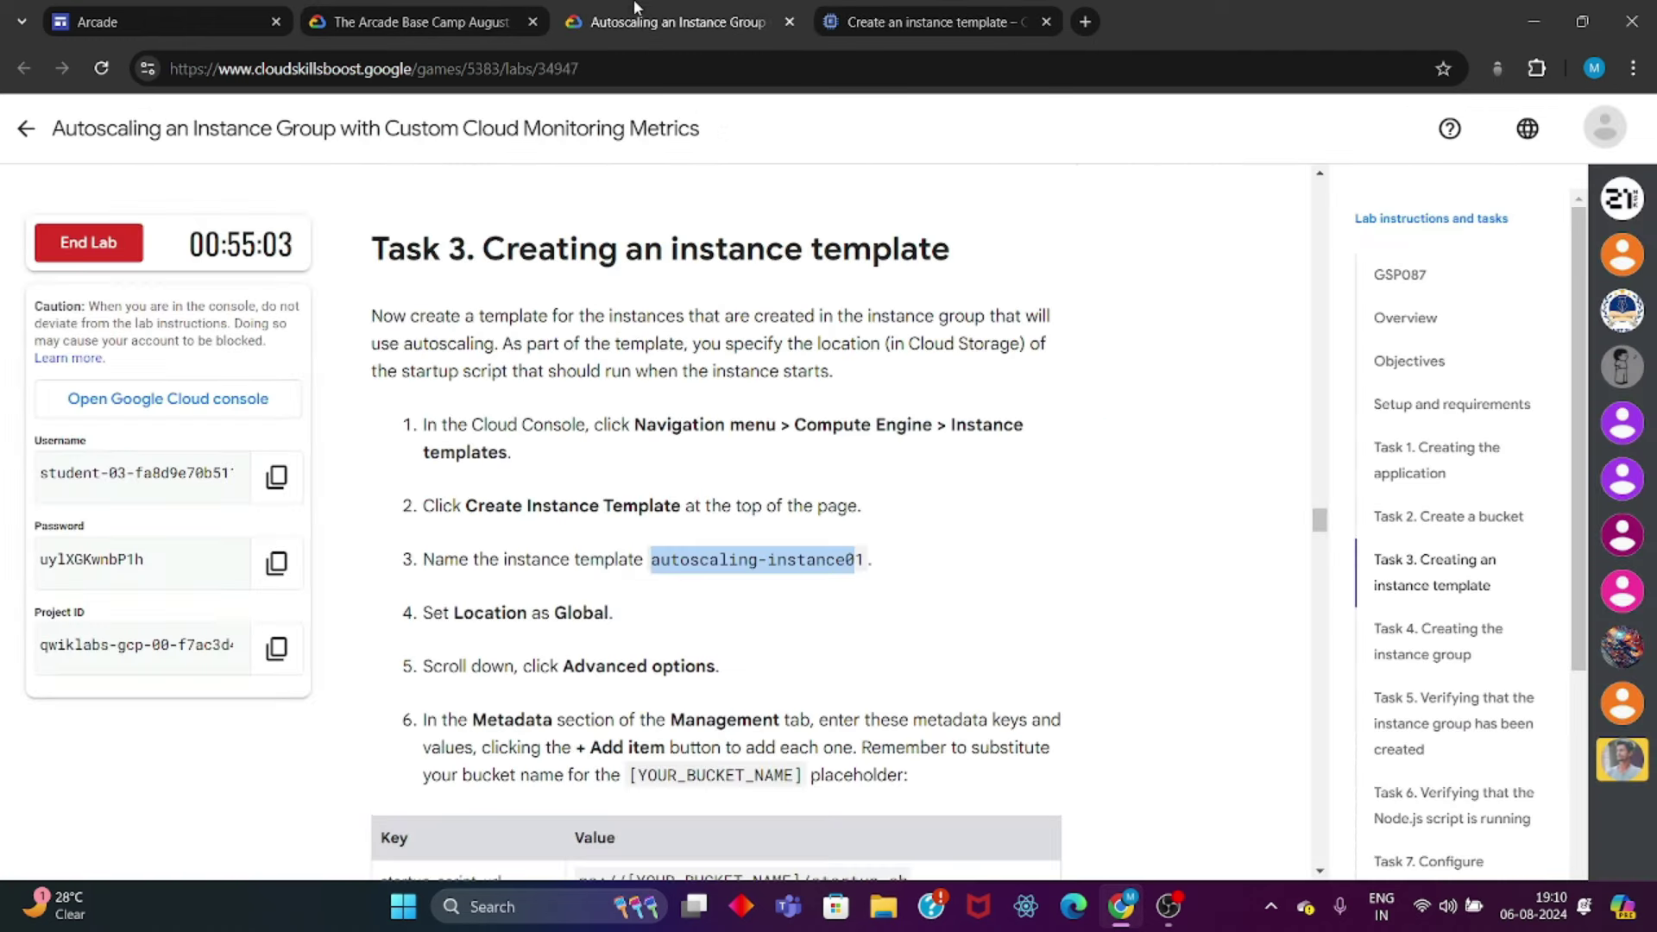
pyautogui.click(898, 10)
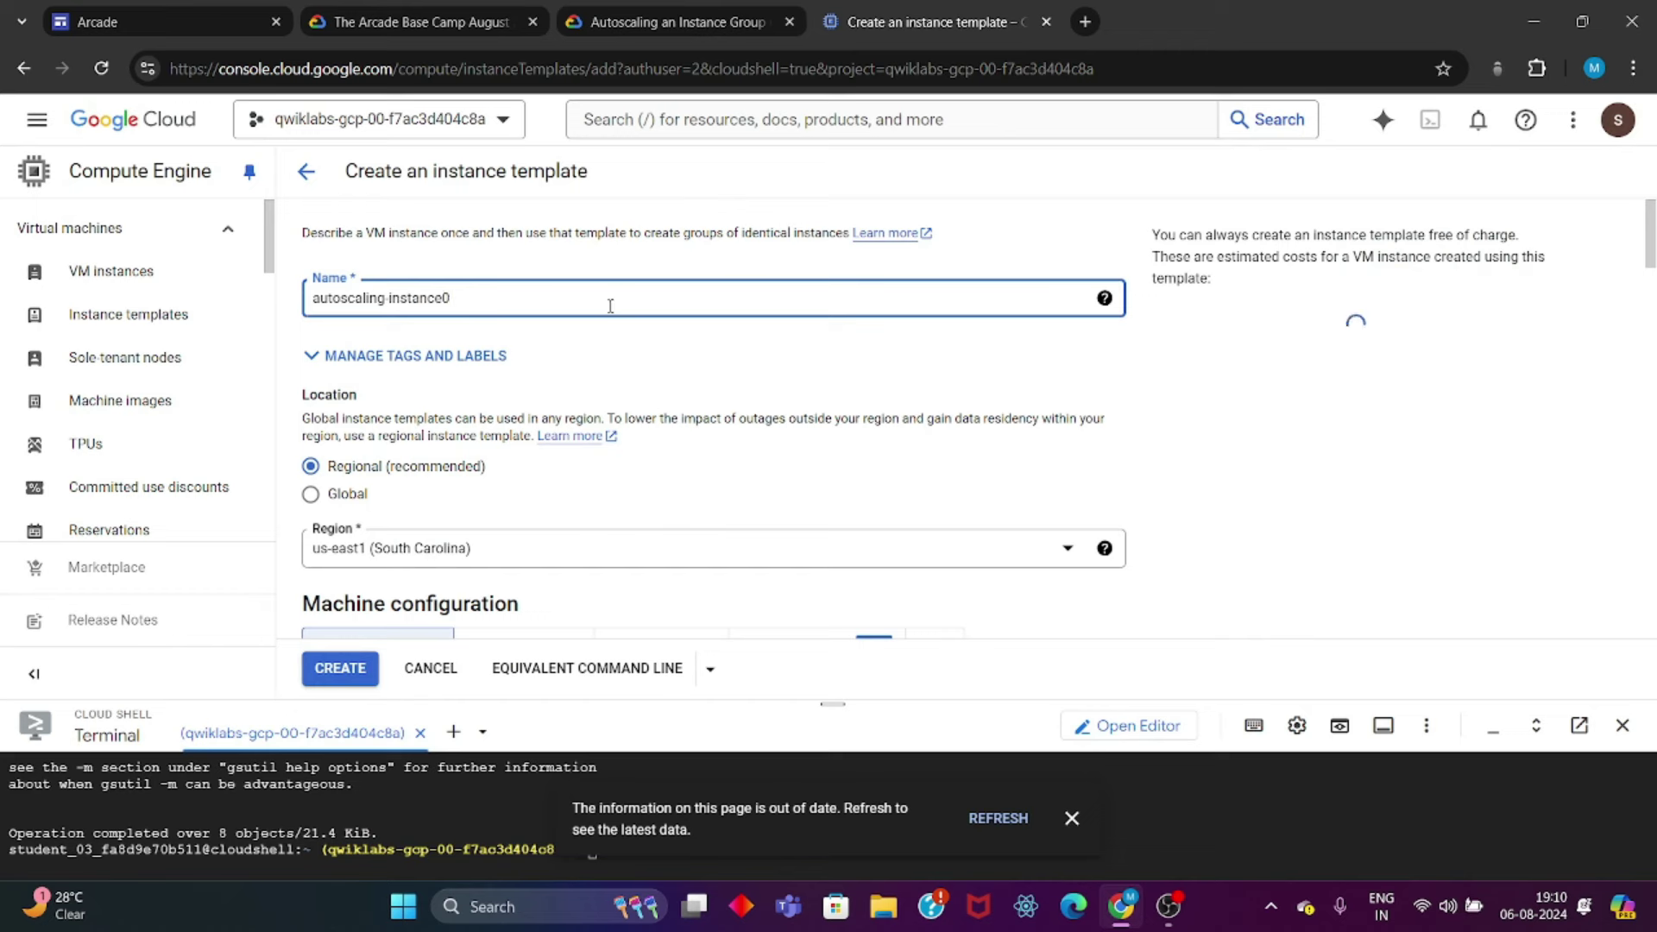
pyautogui.scroll(-1, 517, 346)
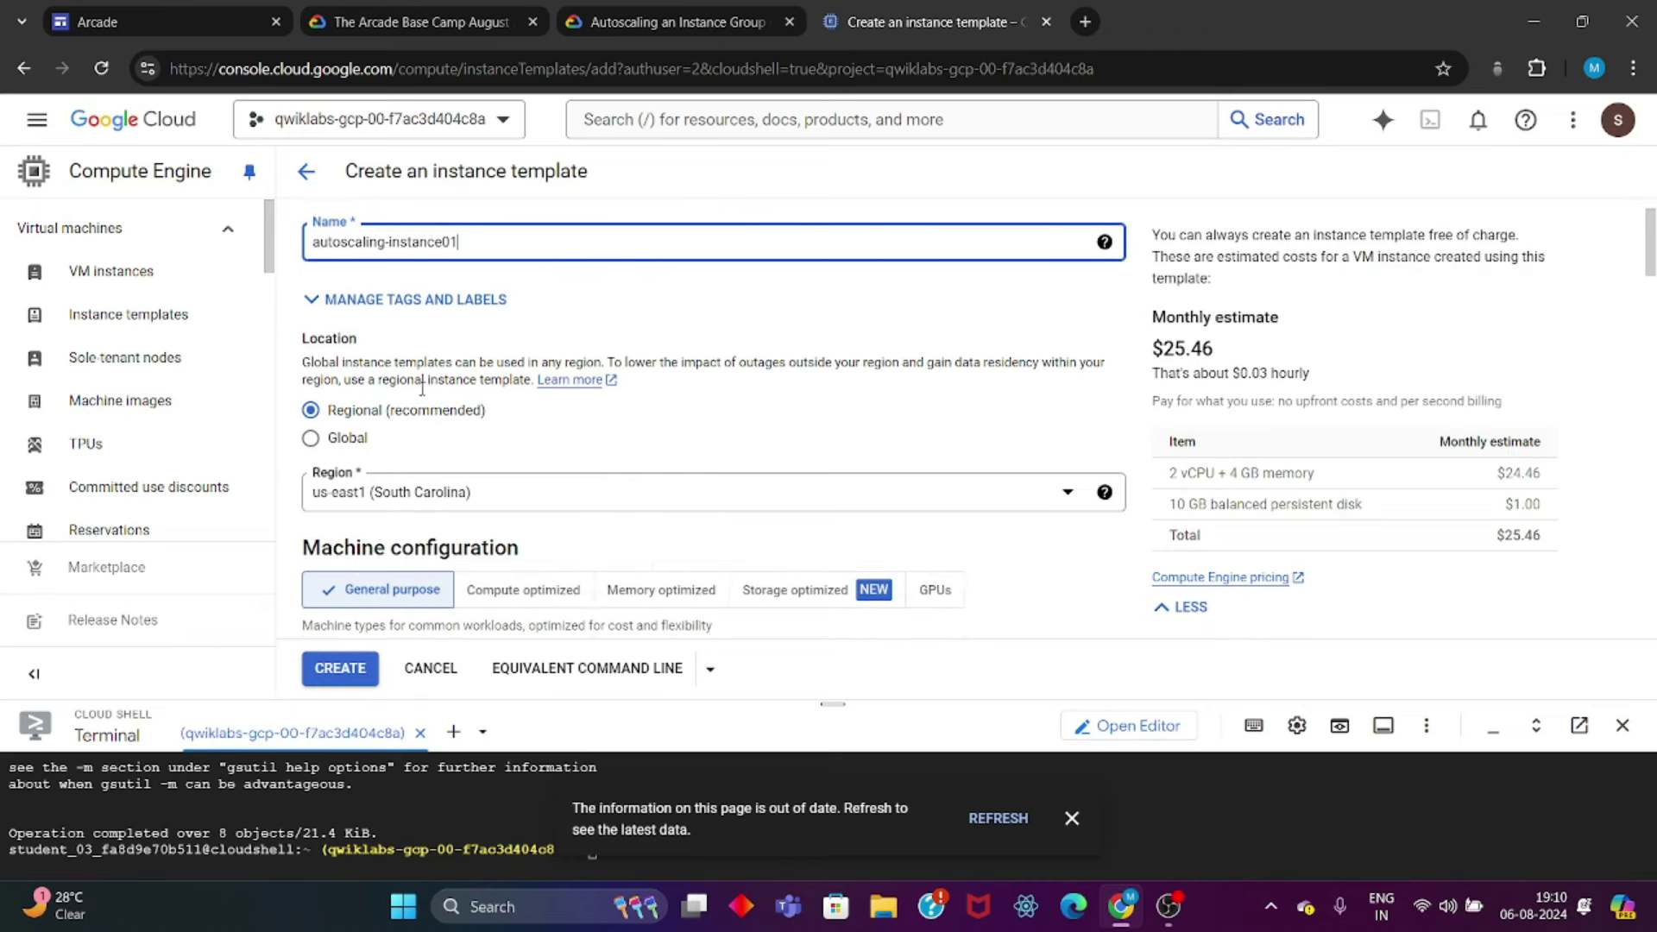
# Step: Set the template's location to Global and expand the advanced options
pyautogui.click(312, 441)
pyautogui.scroll(-5, 414, 471)
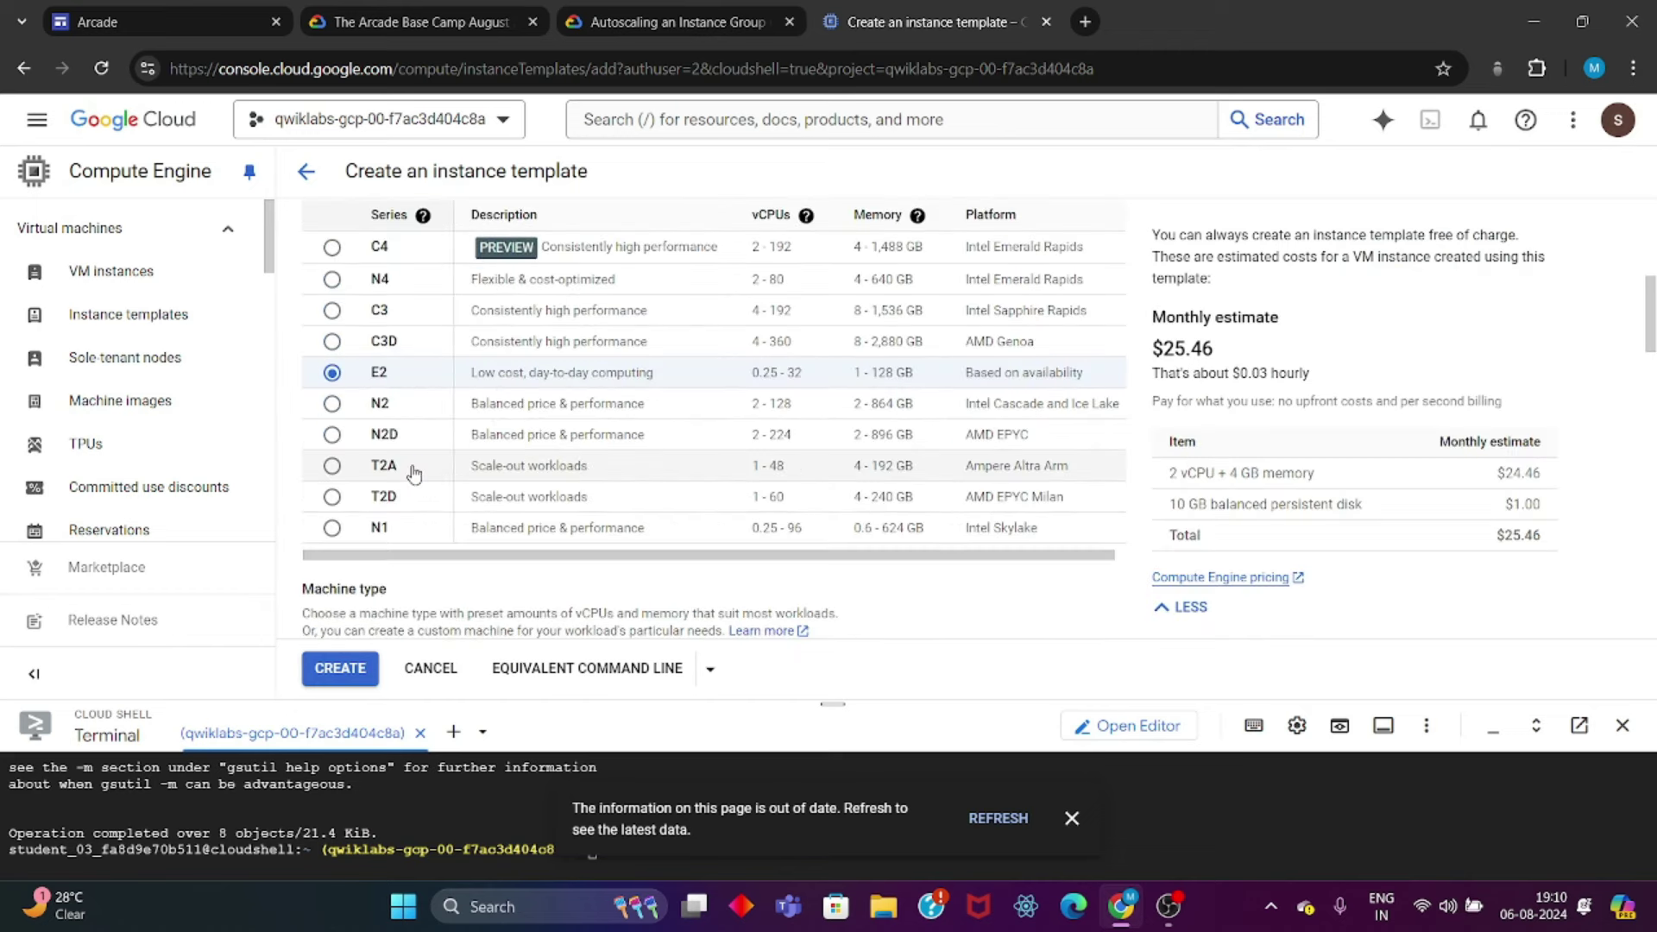
pyautogui.scroll(-12, 414, 473)
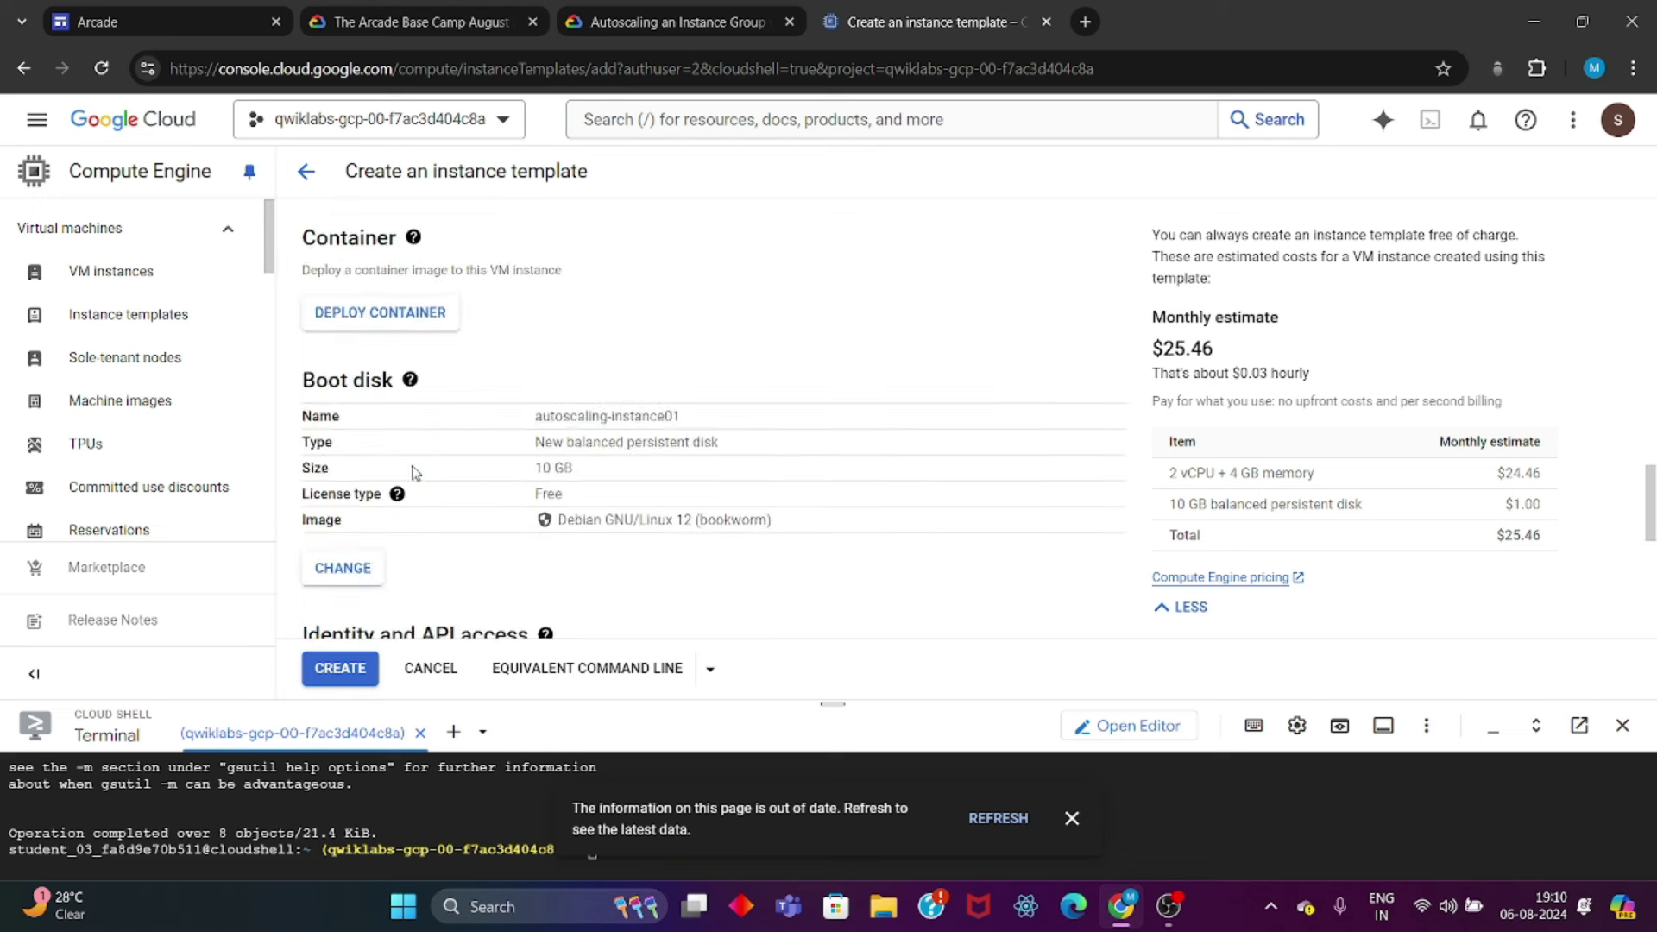
pyautogui.scroll(-1, 415, 472)
pyautogui.click(839, 562)
pyautogui.scroll(-4, 725, 477)
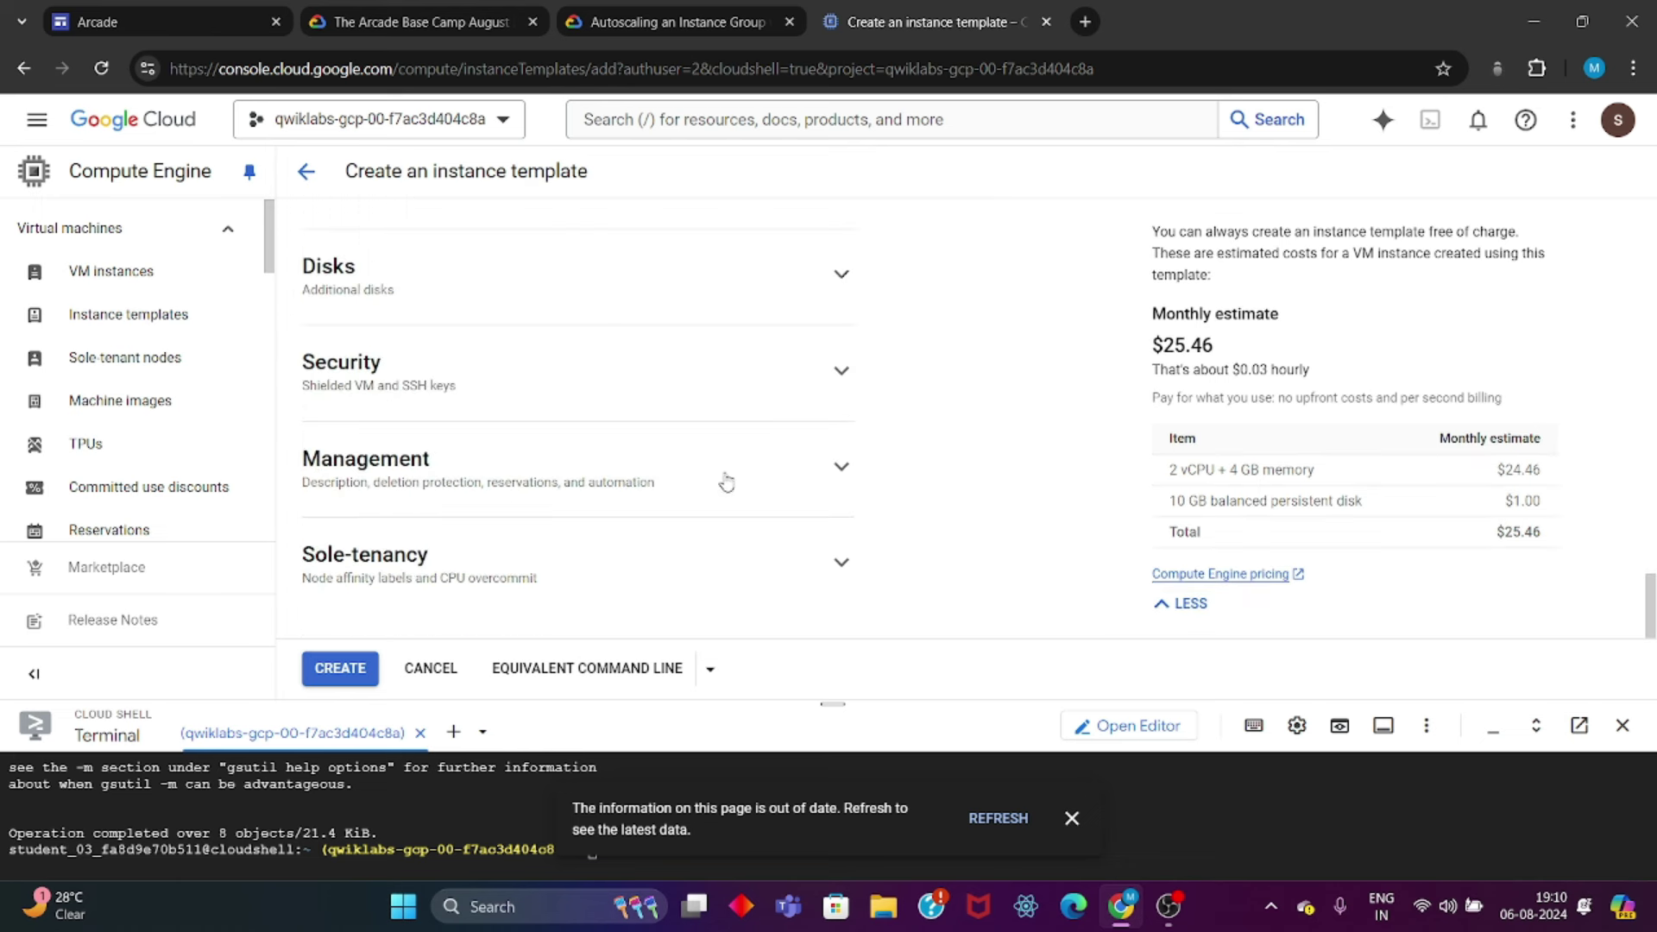
# Step: Add a metadata item in the Management settings with the key startup-script-url, copied from the lab instructions
pyautogui.click(843, 465)
pyautogui.scroll(-5, 728, 440)
pyautogui.click(325, 523)
pyautogui.click(643, 23)
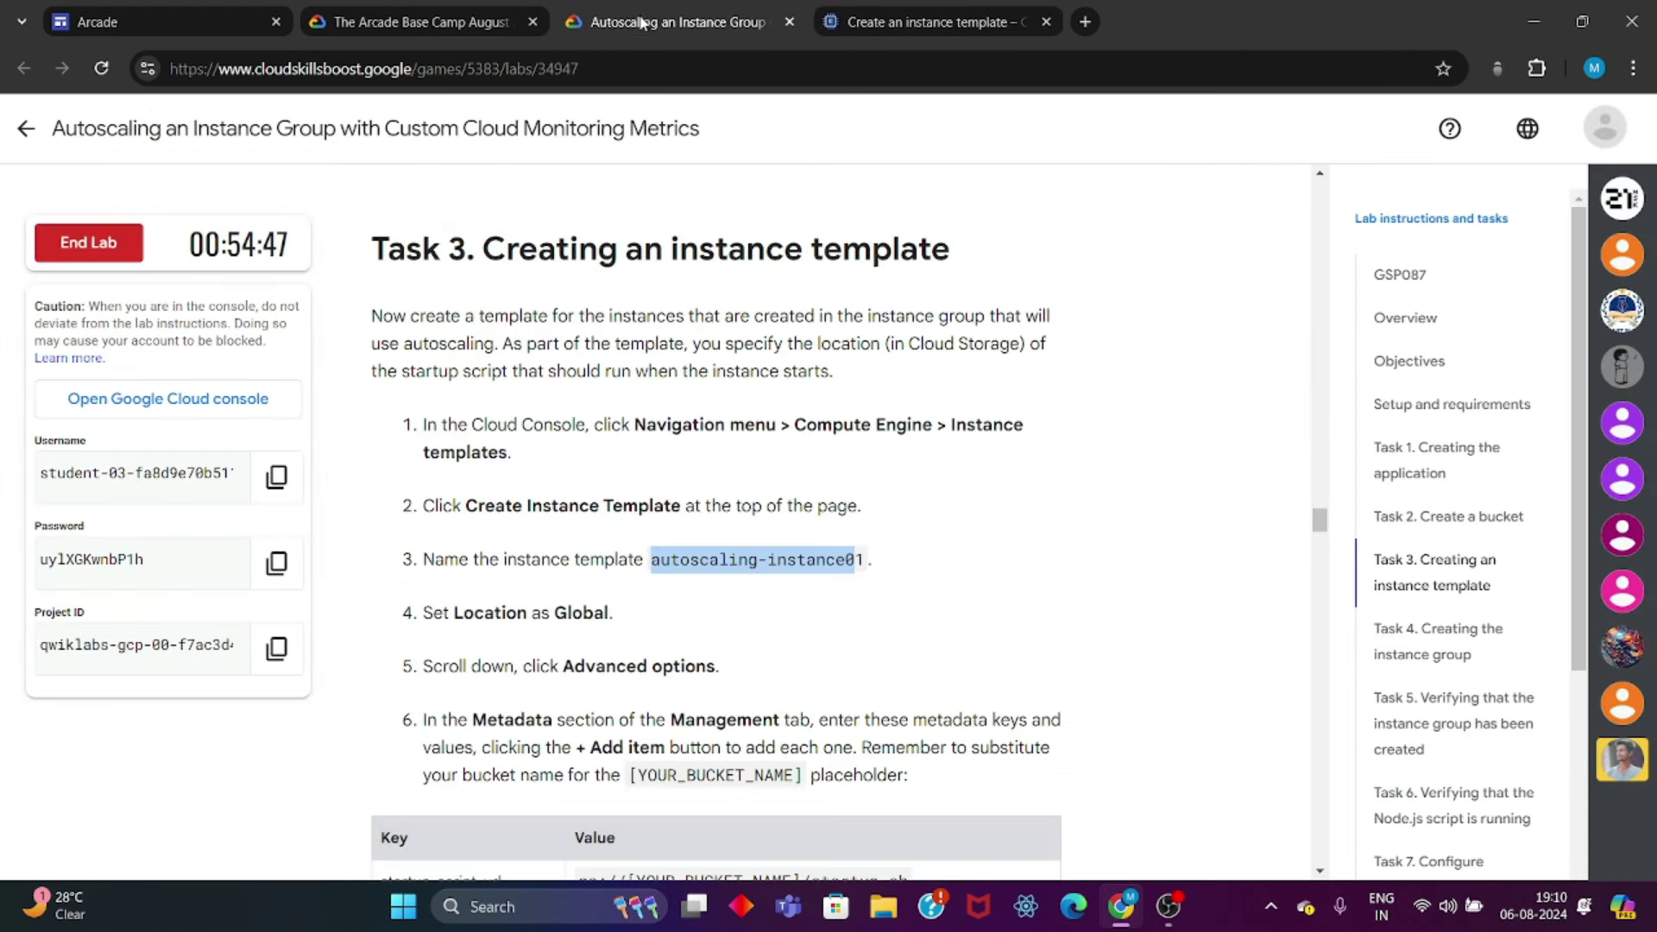
pyautogui.scroll(-3, 596, 584)
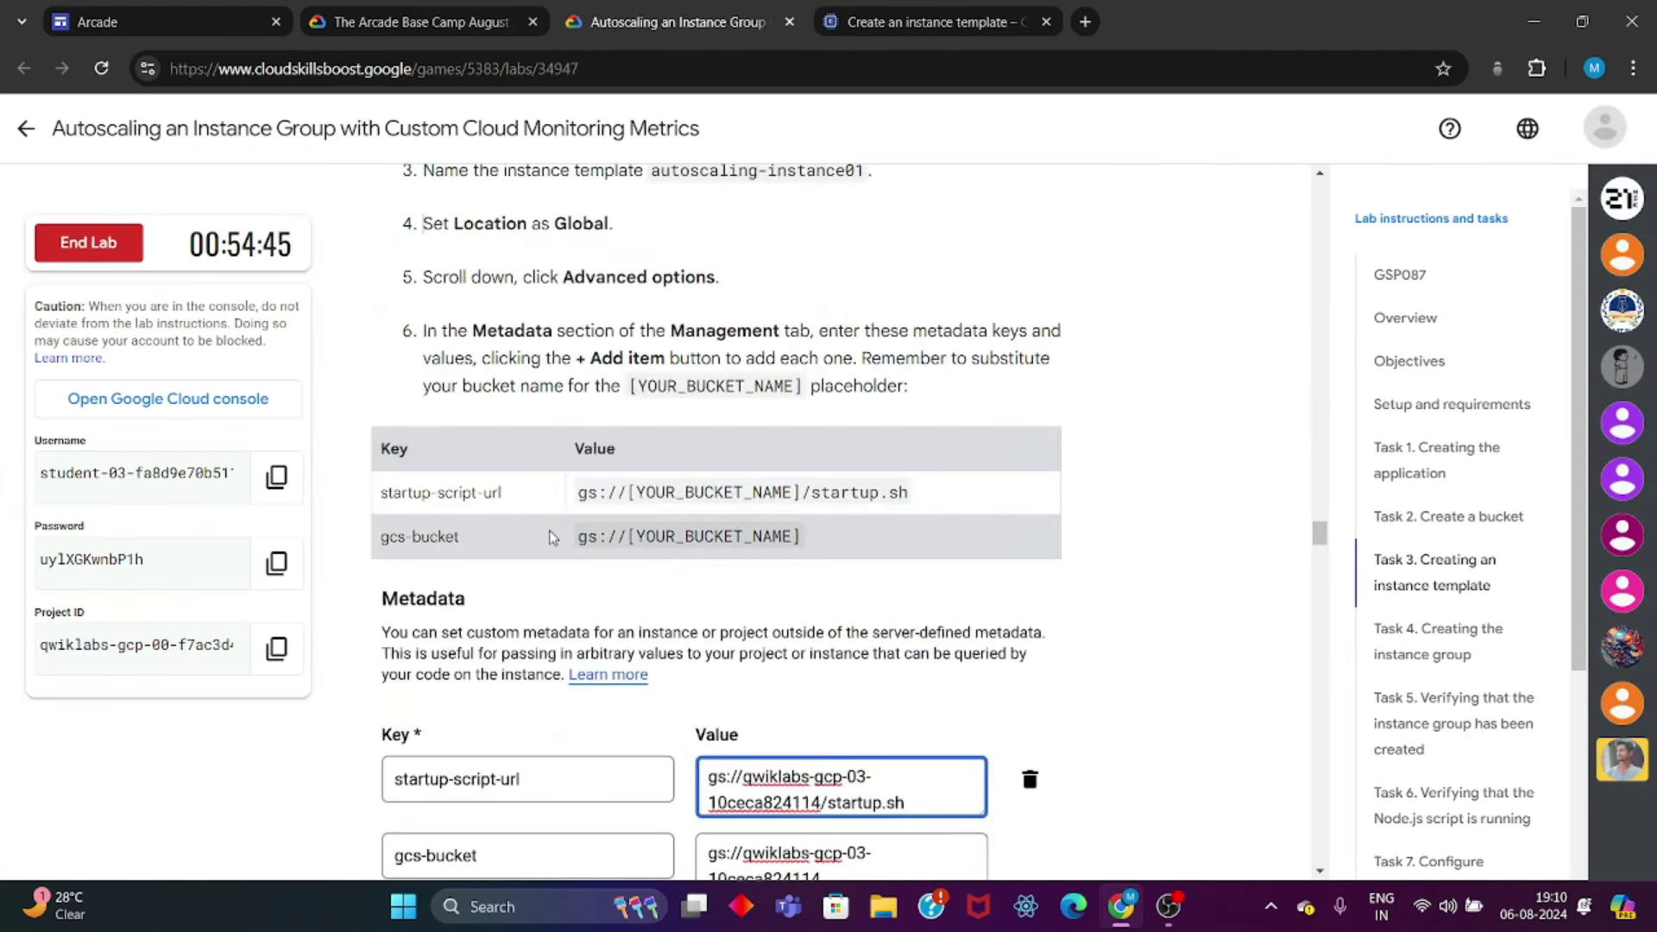
pyautogui.moveTo(515, 499); pyautogui.dragTo(377, 497)
pyautogui.hotkey('ctrl', 'c')
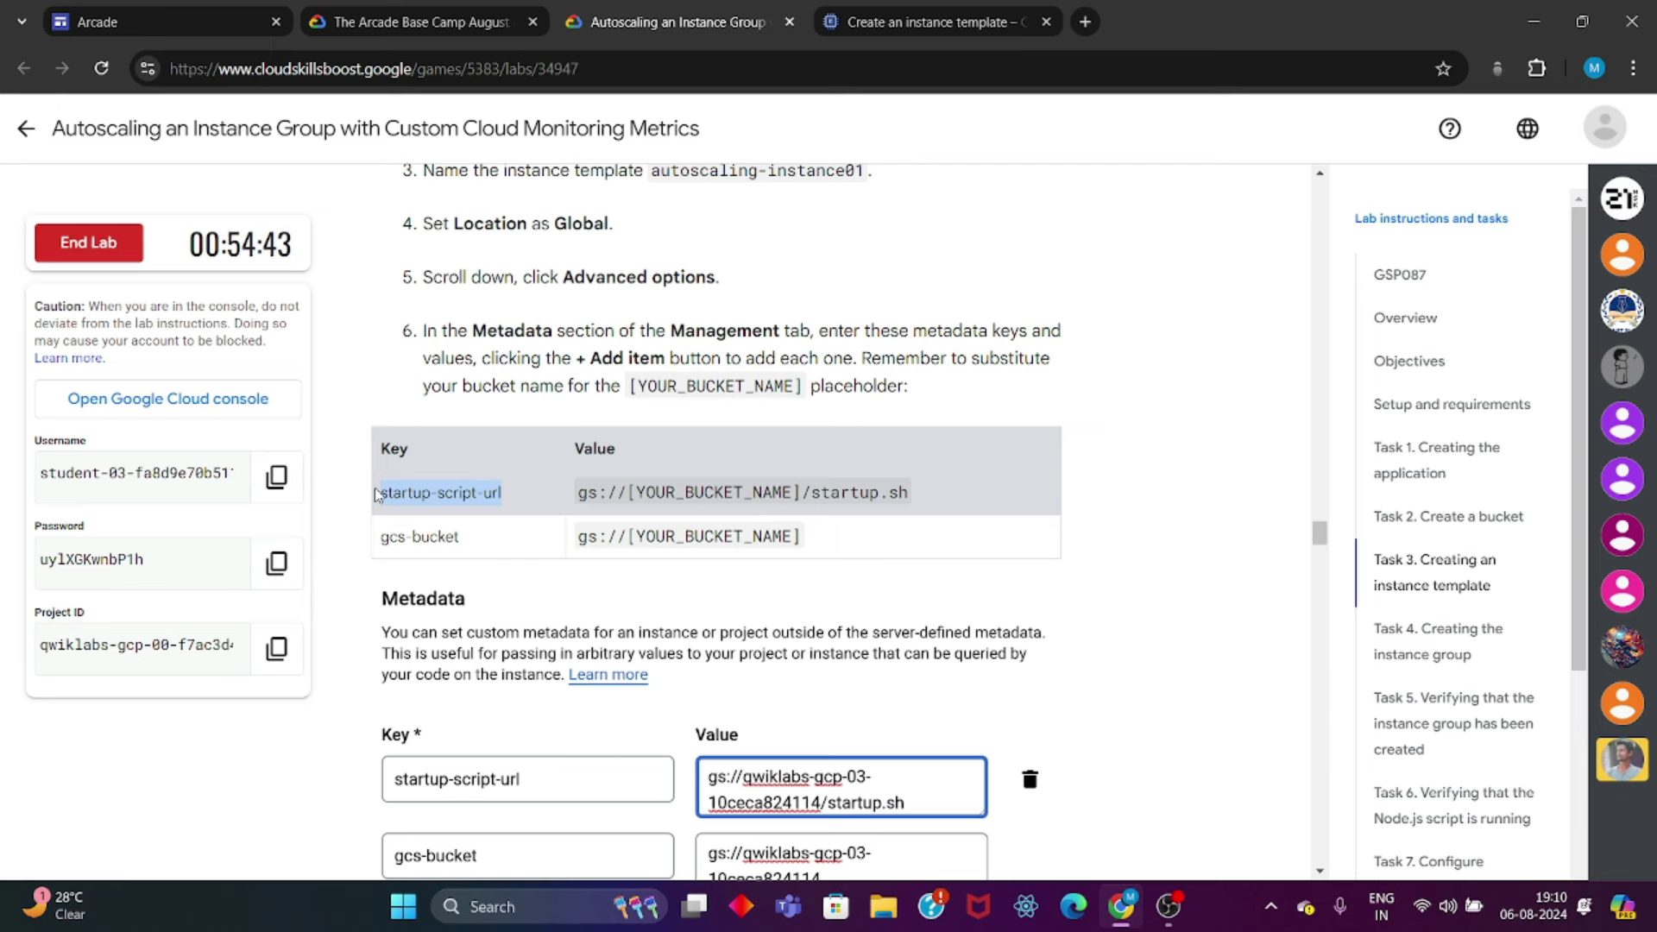
pyautogui.click(881, 26)
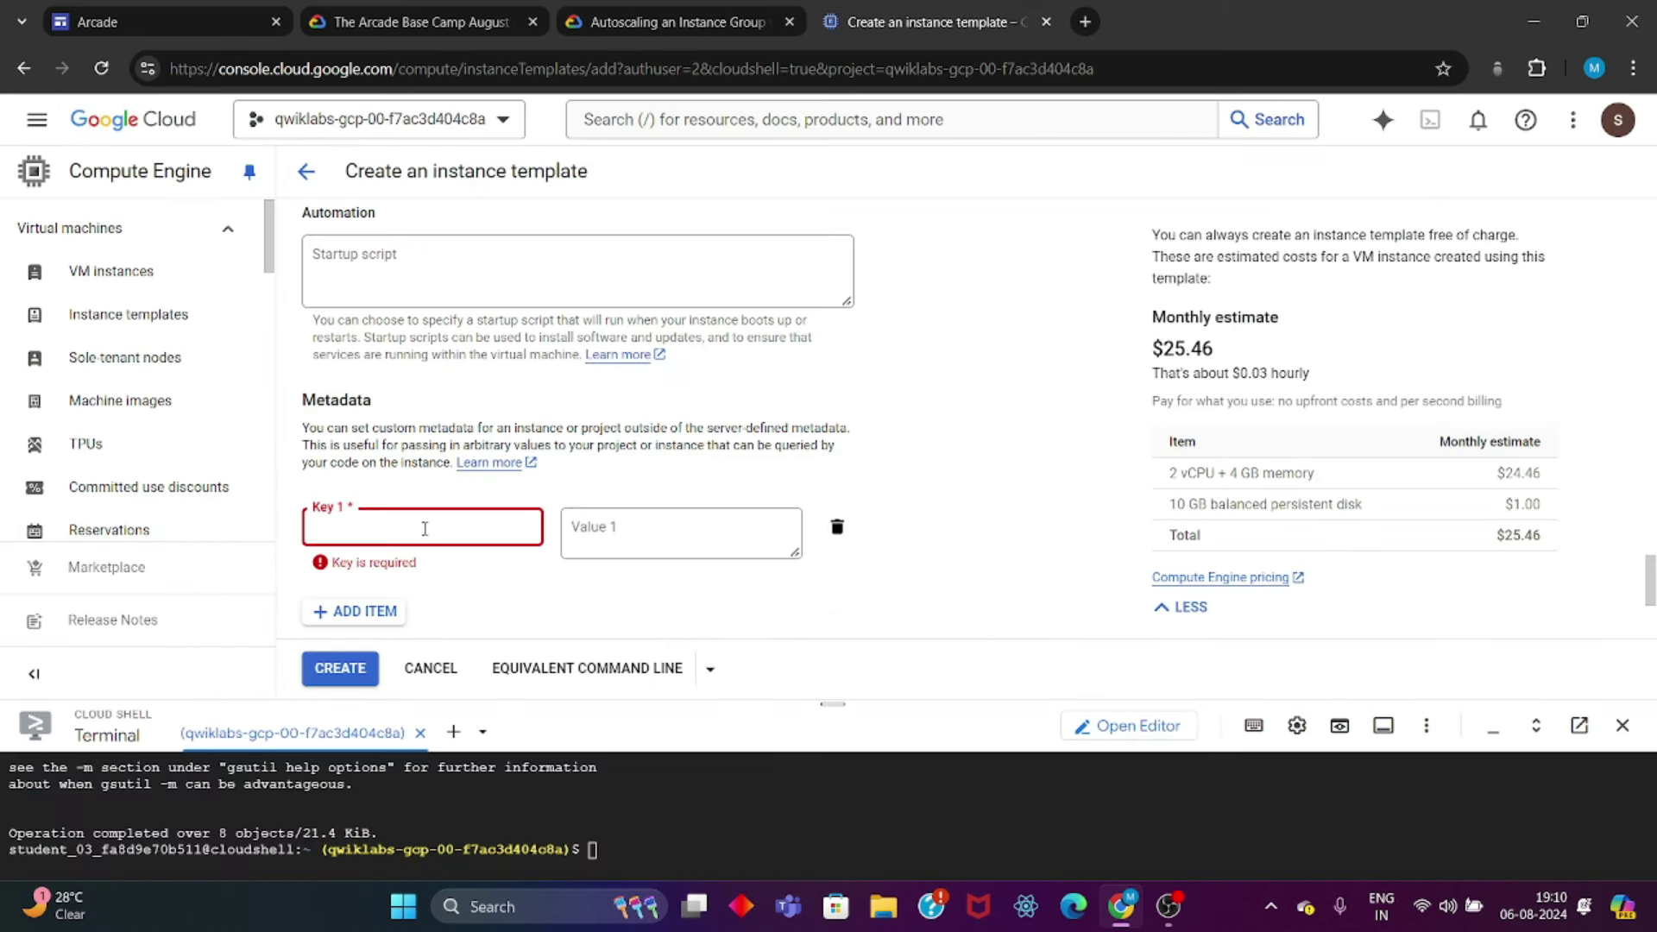
pyautogui.hotkey('ctrl', 'v')
# Step: Copy gs://[YOUR_BUCKET_NAME]/startup.sh from the lab instructions into the value of the startup-script-url metadata item
pyautogui.click(634, 11)
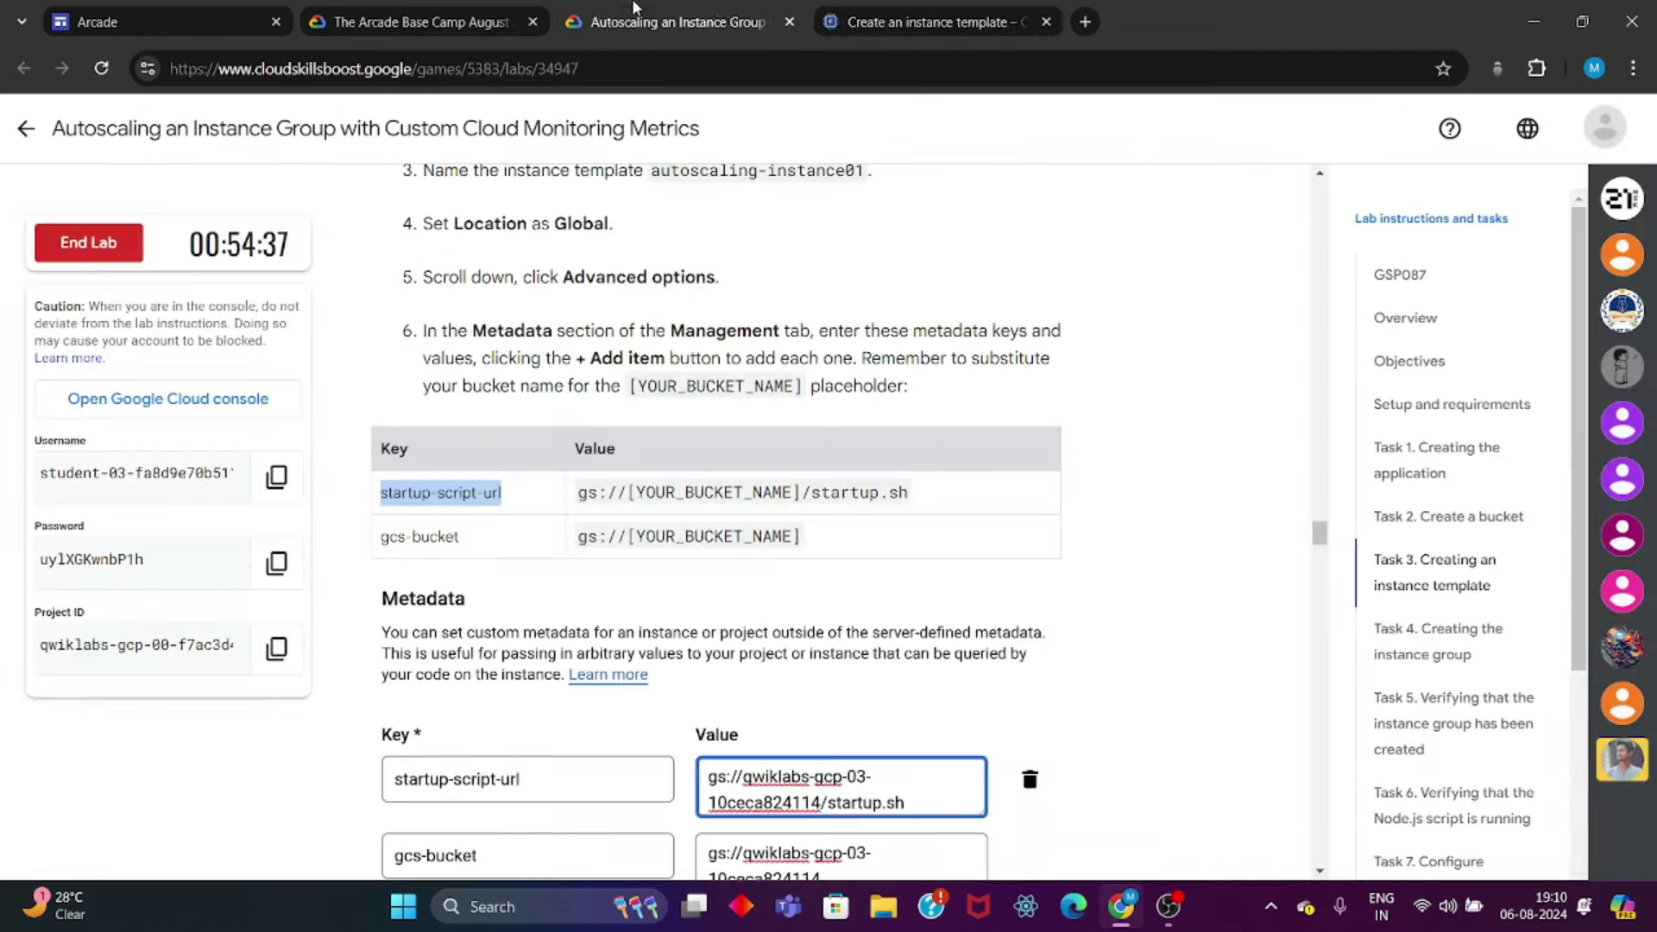
pyautogui.moveTo(939, 482); pyautogui.dragTo(571, 500)
pyautogui.hotkey('ctrl', 'c')
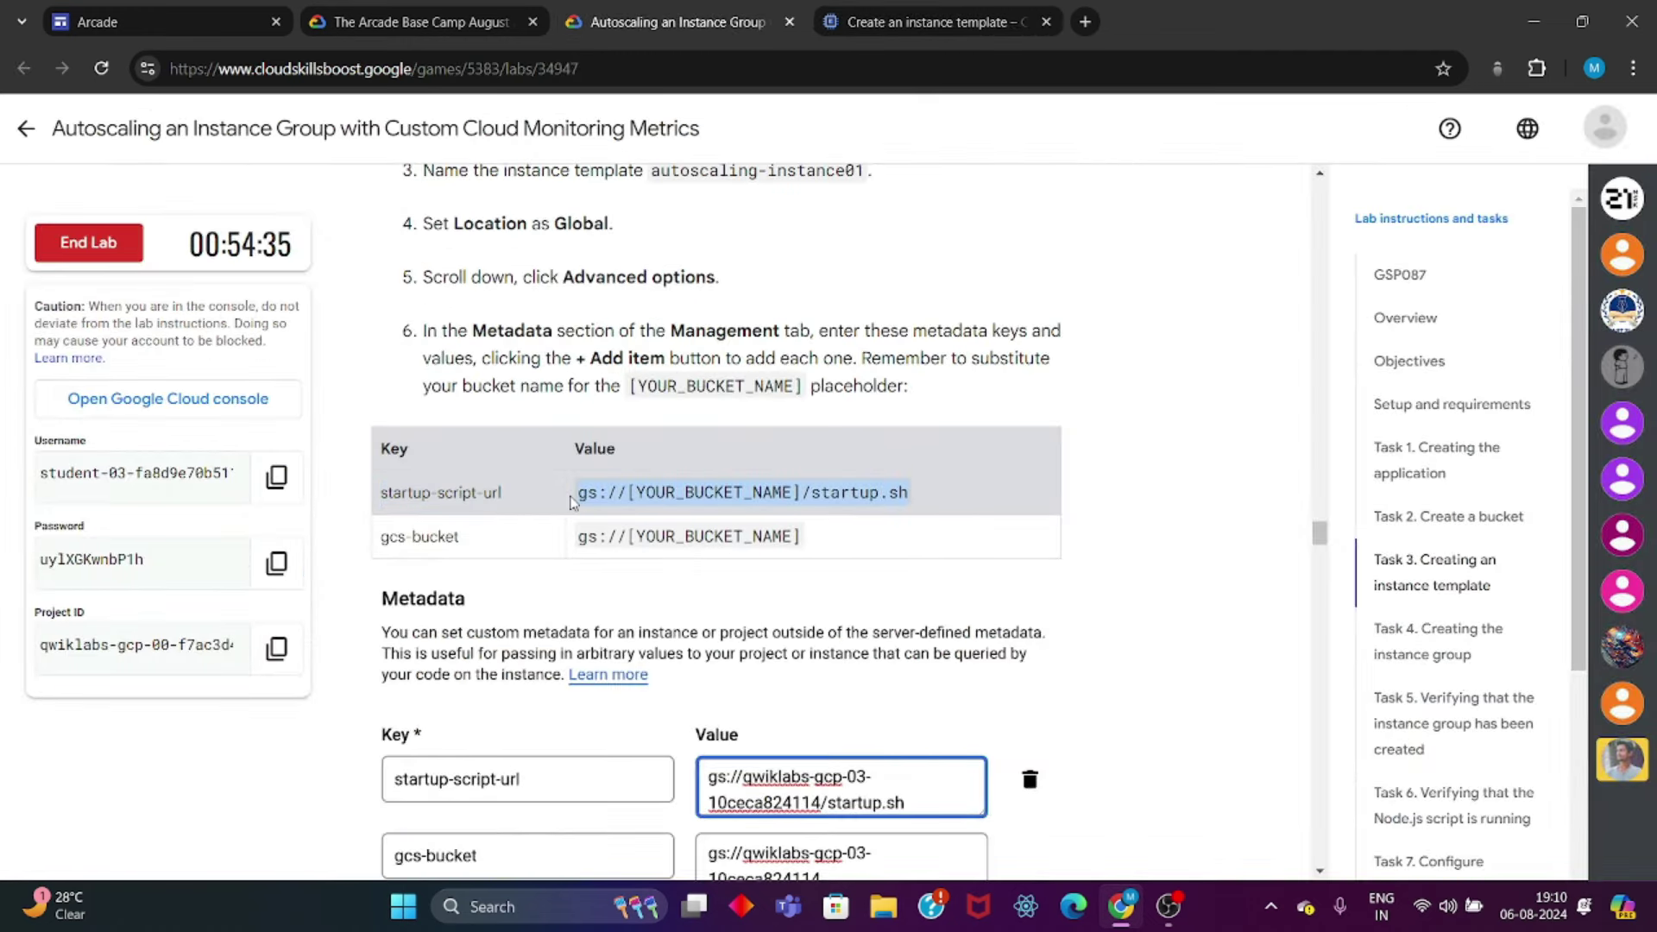
pyautogui.click(906, 8)
pyautogui.click(633, 520)
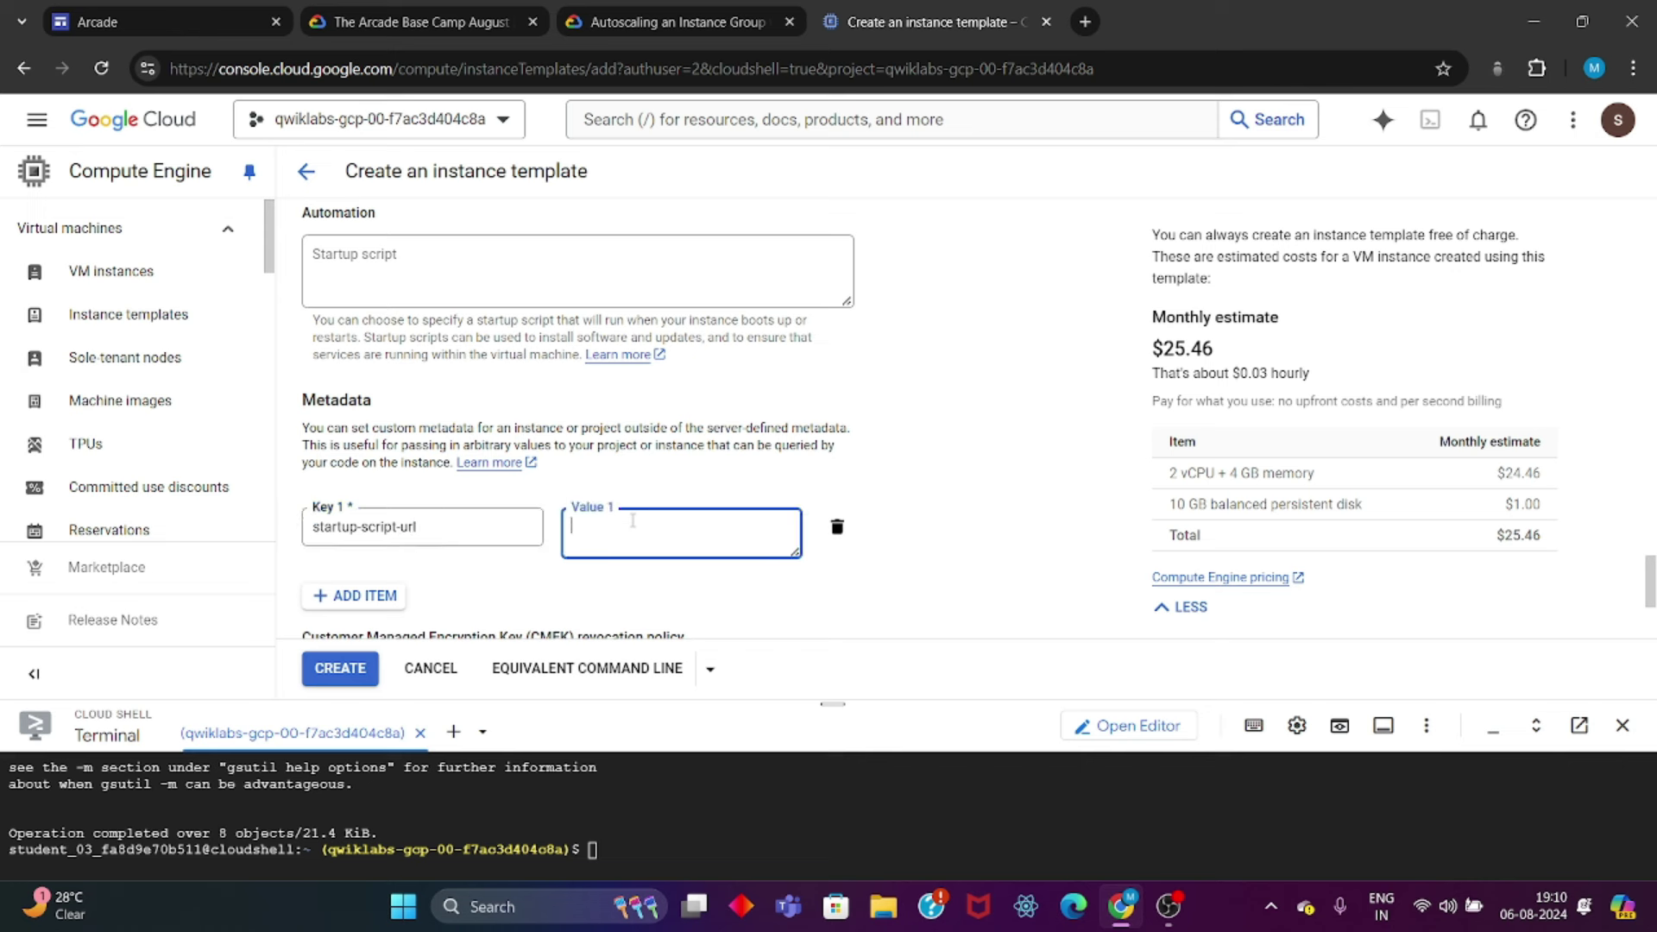
pyautogui.hotkey('ctrl', 'v')
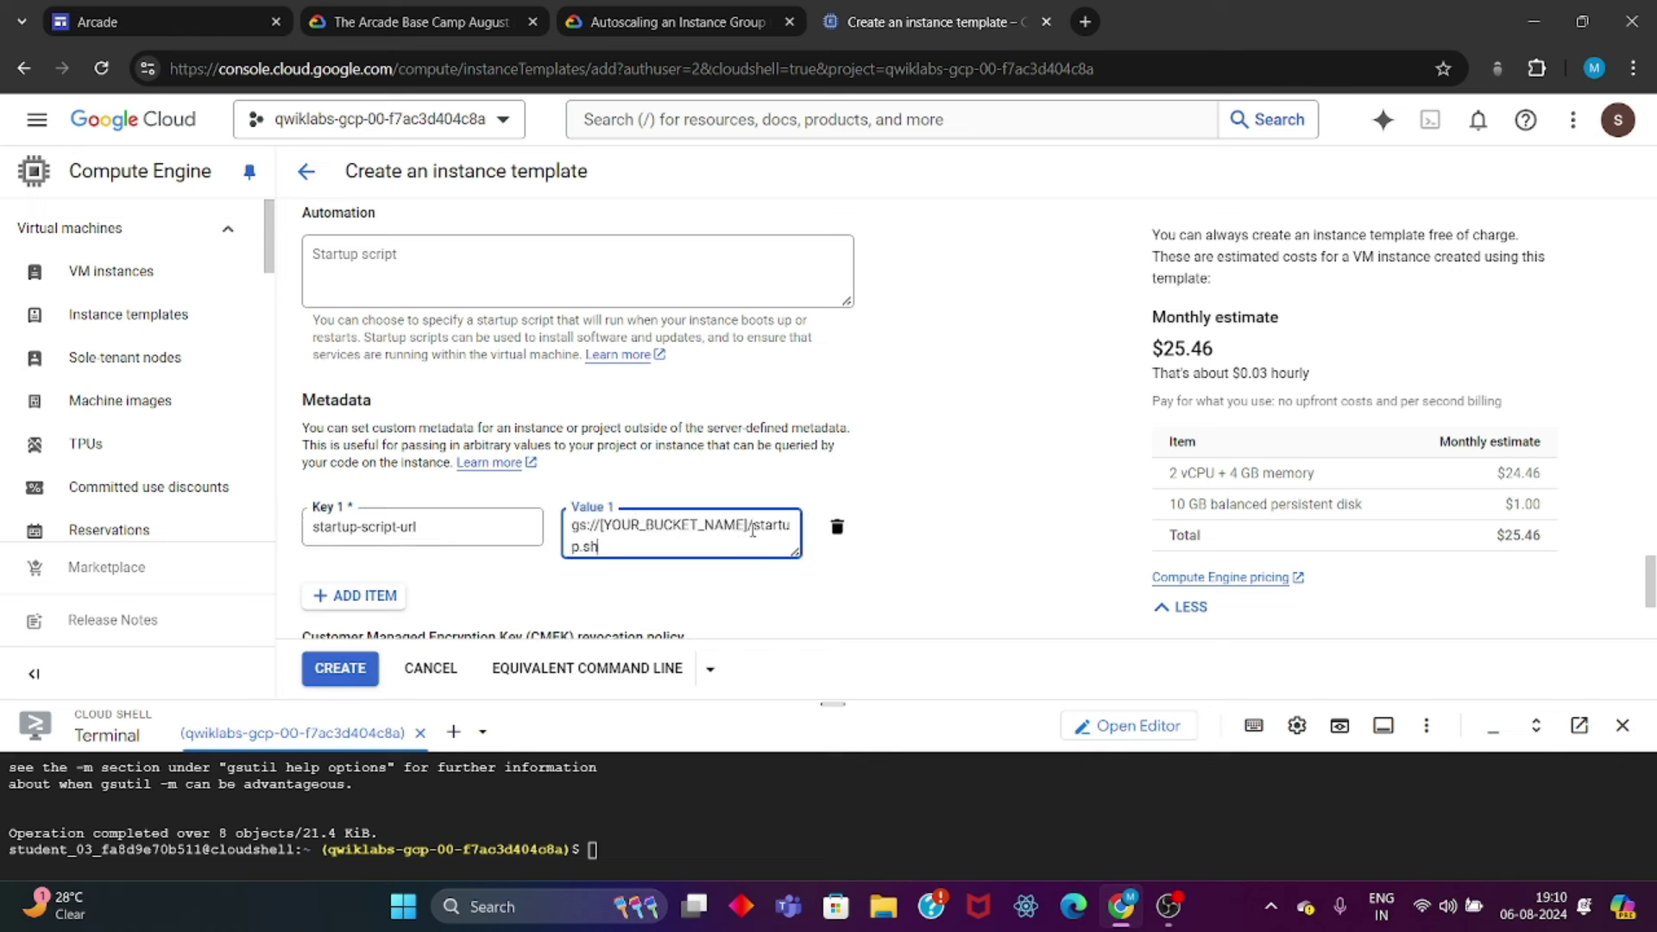
# Step: Replace the [YOUR_BUCKET_NAME] placeholder in the startup-script-url value with the lab's project ID, qwiklabs-gcp-00-f7ac3d404c8a
pyautogui.press('BackSpace')
pyautogui.press('BackSpace')
pyautogui.press('BackSpace')
pyautogui.press('BackSpace')
pyautogui.press('BackSpace')
pyautogui.press('BackSpace')
pyautogui.press('BackSpace')
pyautogui.press('BackSpace')
pyautogui.press('BackSpace')
pyautogui.press('BackSpace')
pyautogui.press('BackSpace')
pyautogui.press('BackSpace')
pyautogui.press('BackSpace')
pyautogui.press('BackSpace')
pyautogui.press('BackSpace')
pyautogui.press('BackSpace')
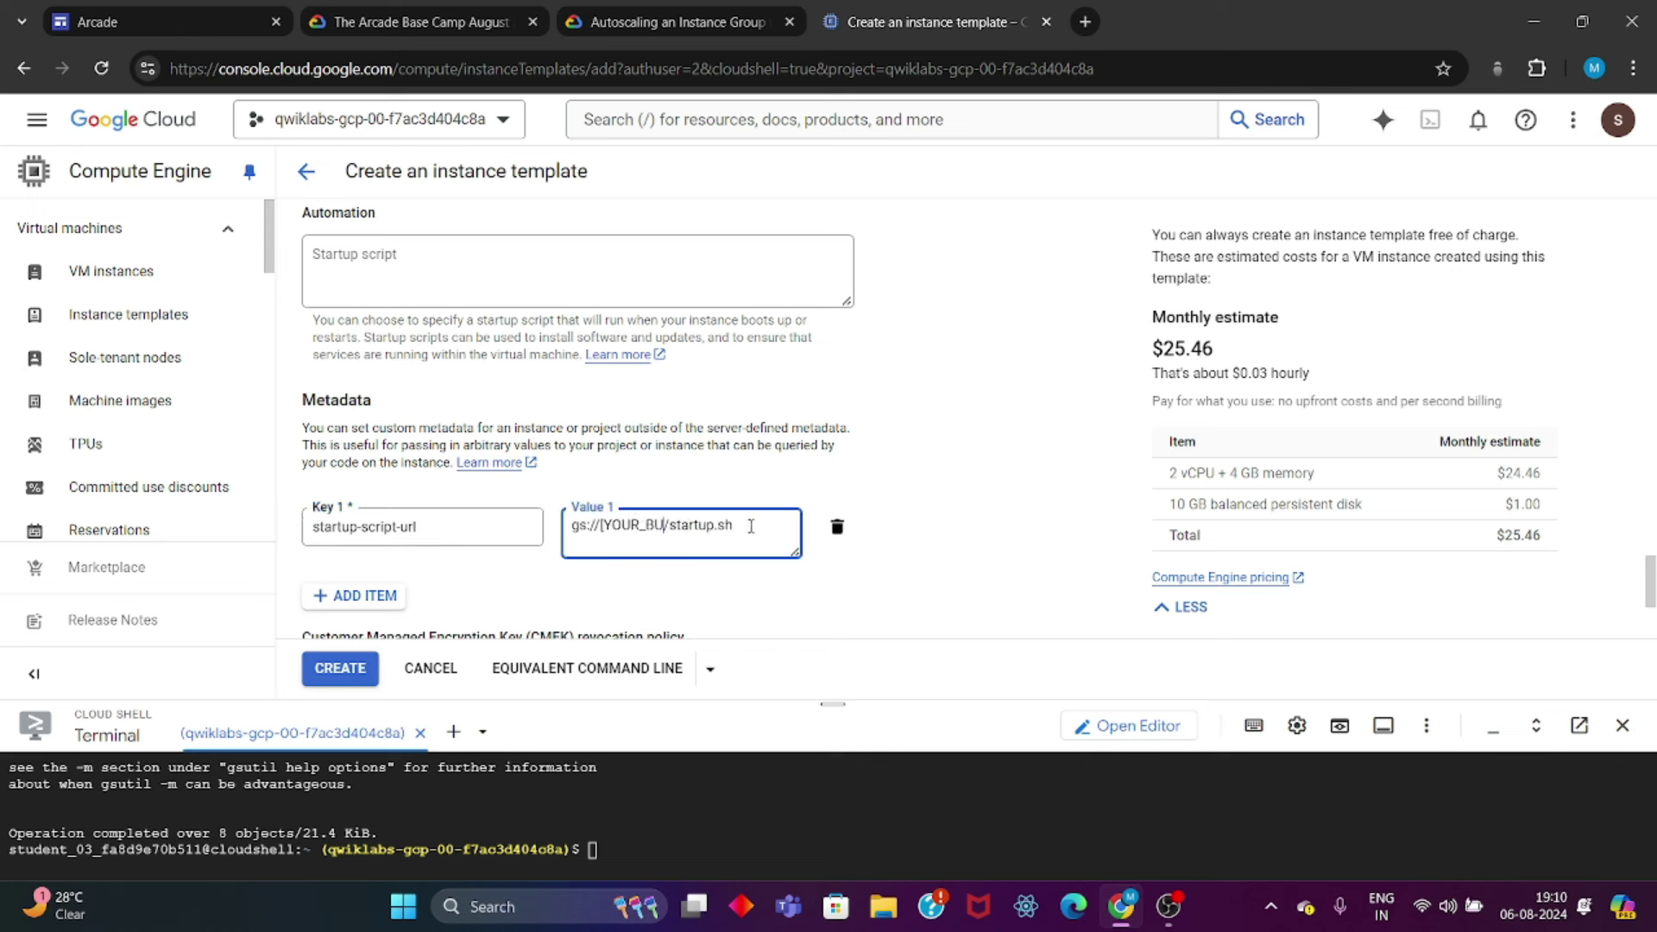
pyautogui.press('BackSpace')
pyautogui.click(604, 13)
pyautogui.click(275, 649)
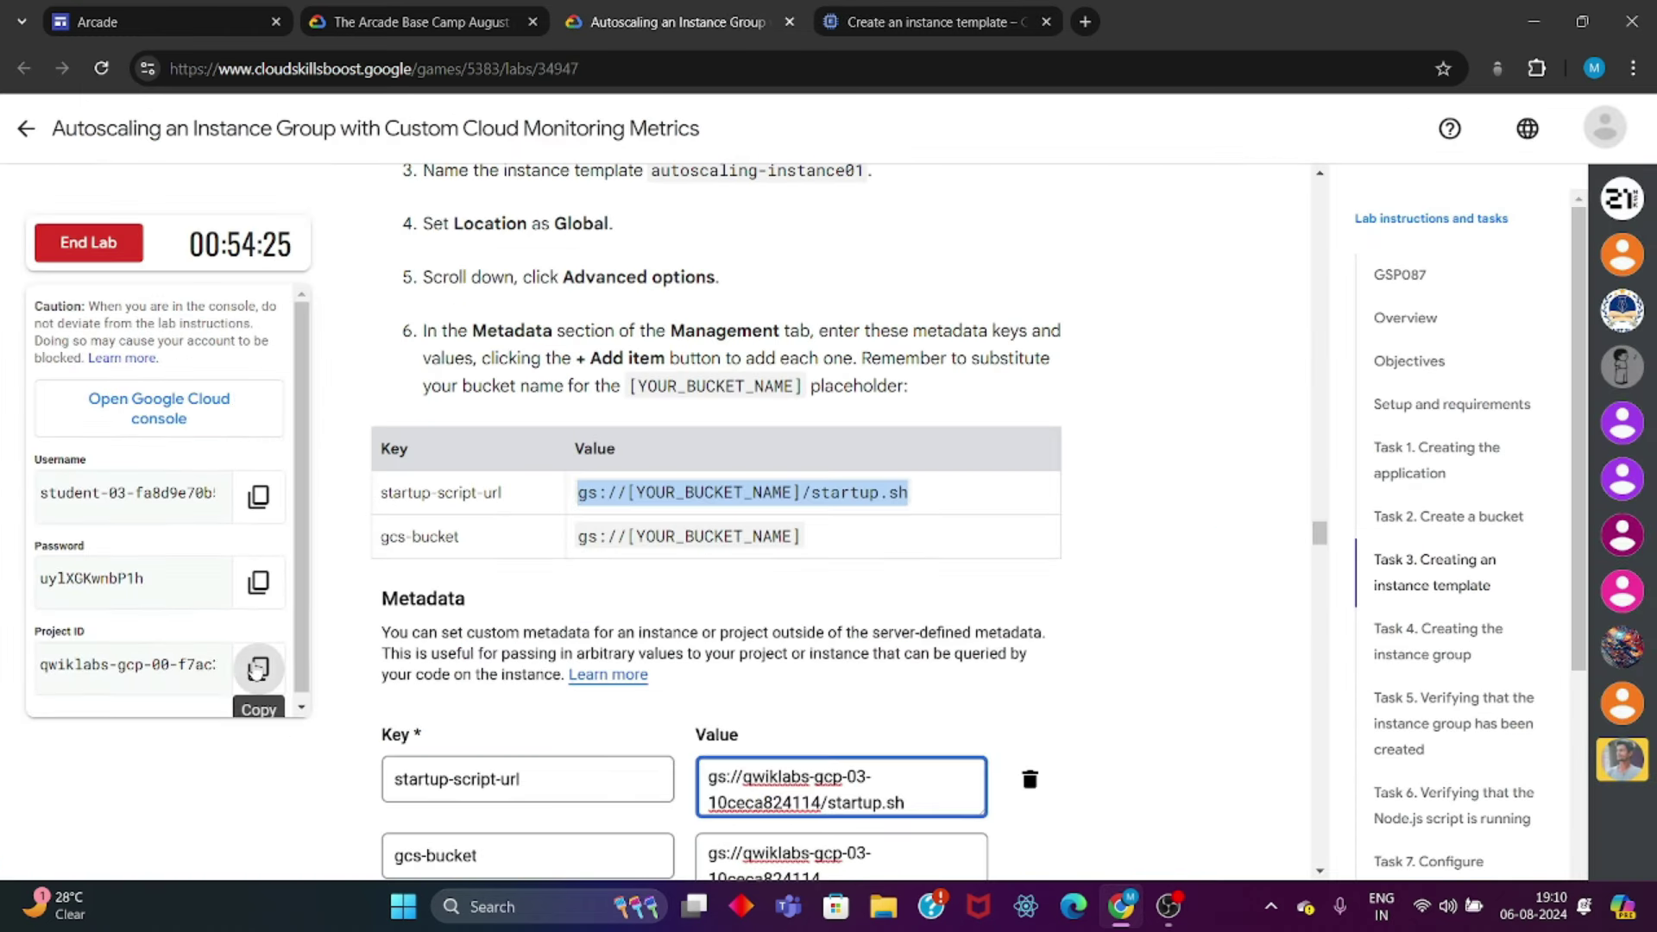
pyautogui.click(954, 21)
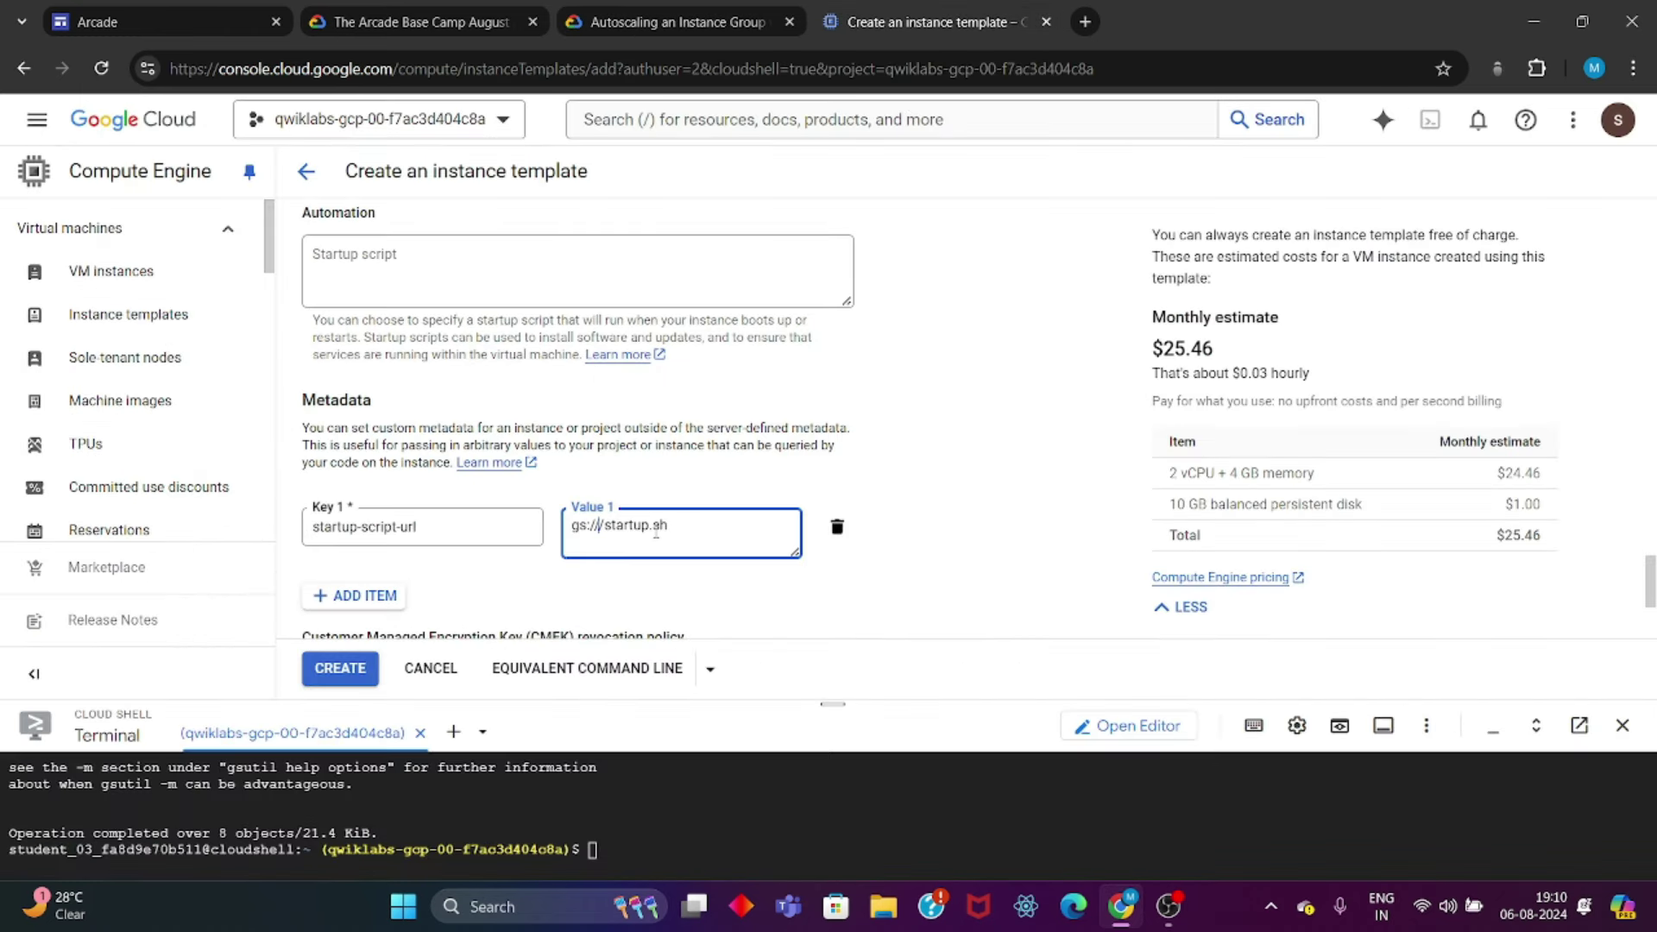
pyautogui.hotkey('ctrl', 'v')
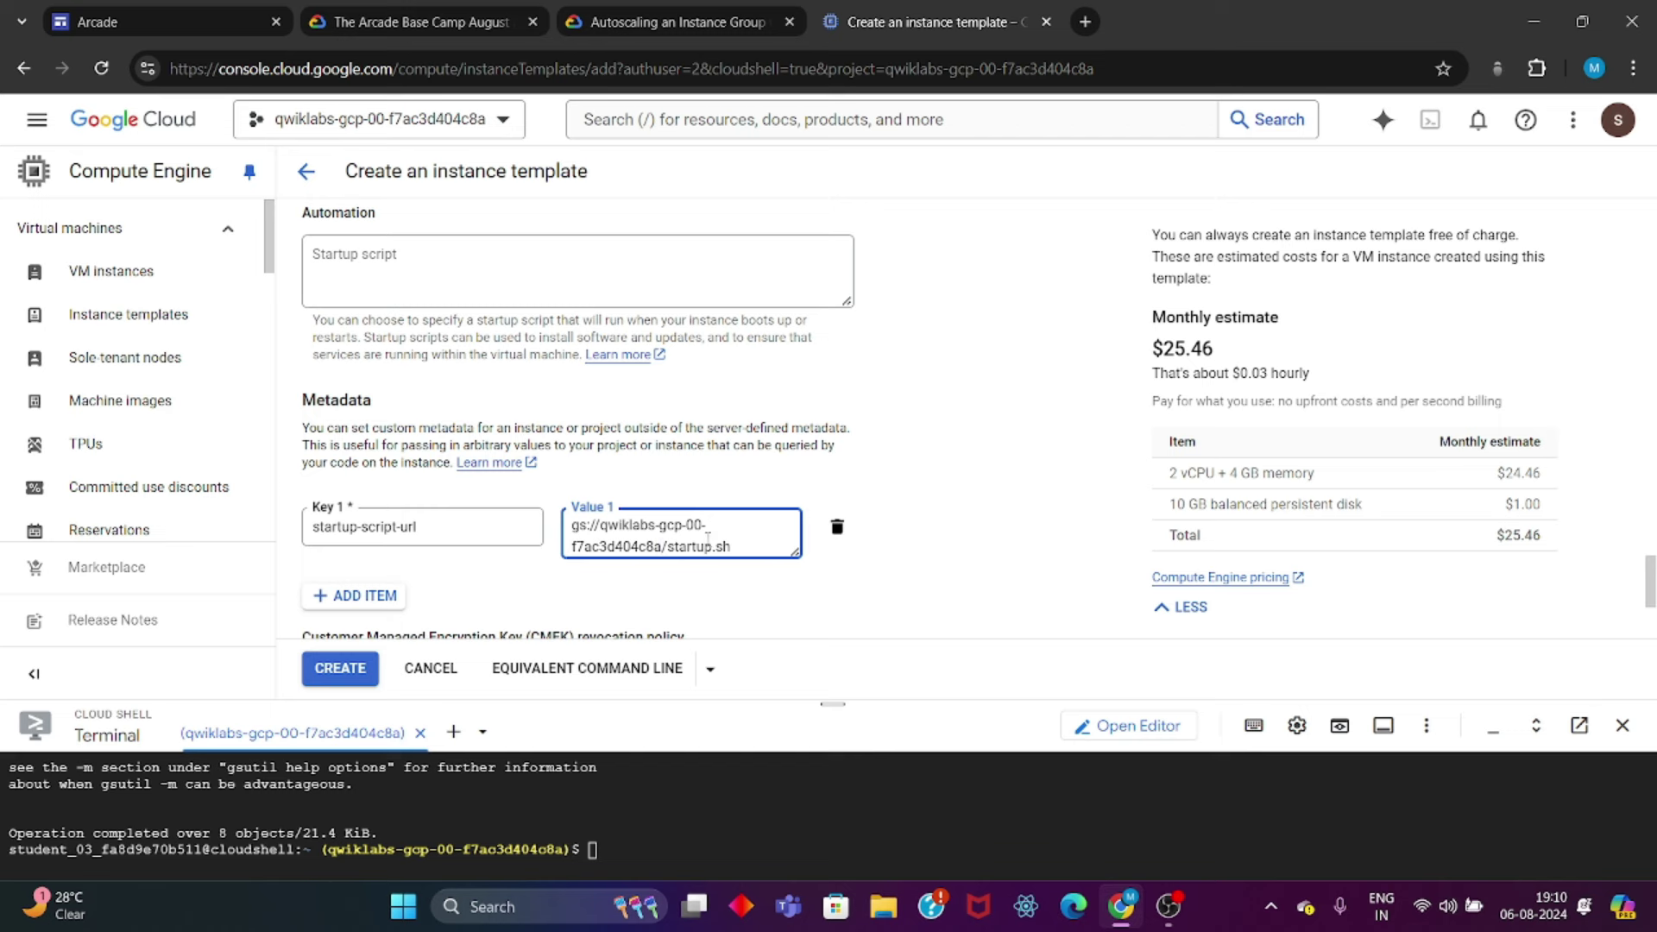
# Step: Add a second metadata item with the key gcs-bucket, copied from the lab instructions
pyautogui.rightClick(393, 596)
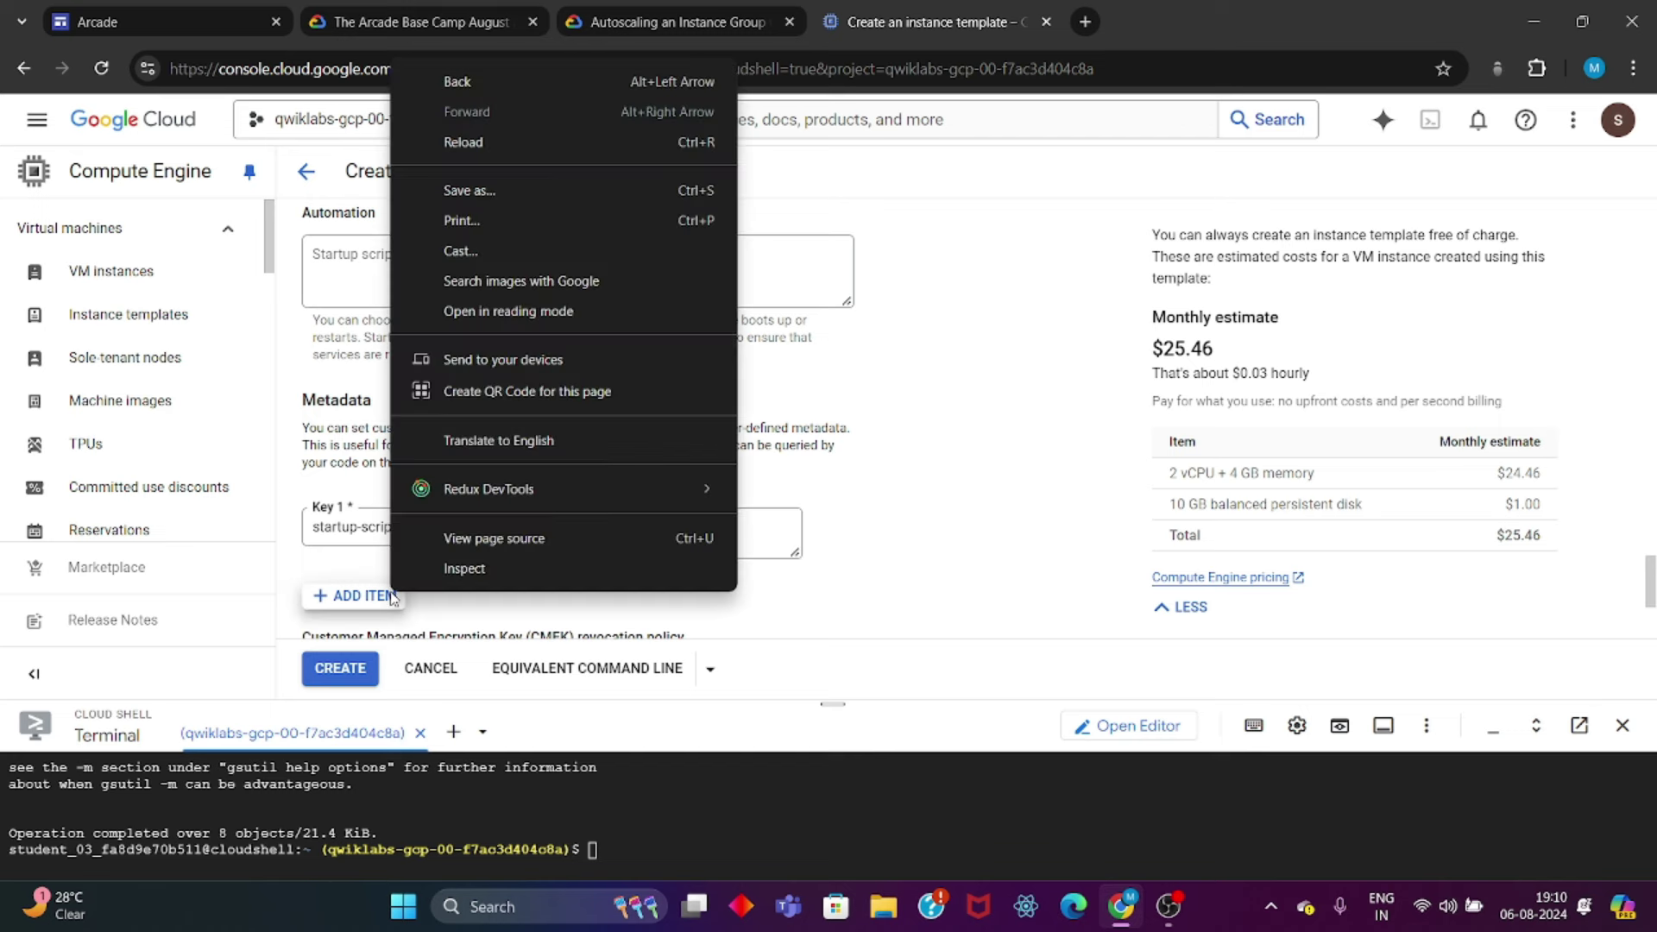
pyautogui.hotkey('ctrl', 'shift', 'Tab')
pyautogui.moveTo(468, 544); pyautogui.dragTo(390, 535)
pyautogui.hotkey('ctrl', 'c')
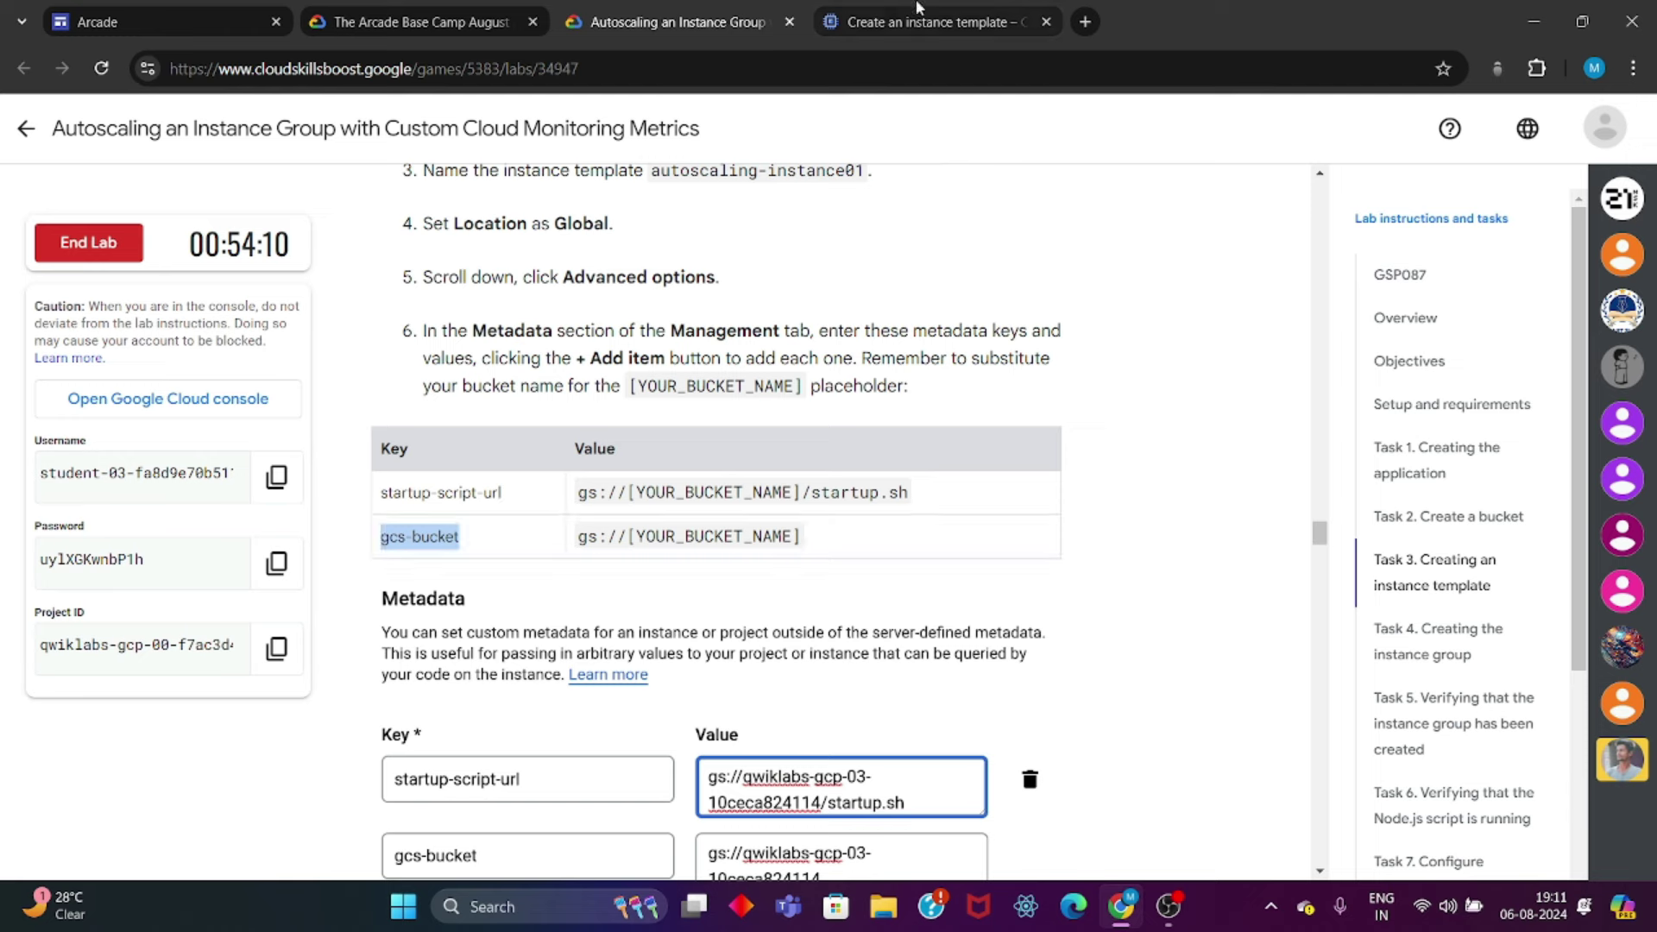
pyautogui.hotkey('ctrl', 'Tab')
pyautogui.hotkey('ctrl', 'v')
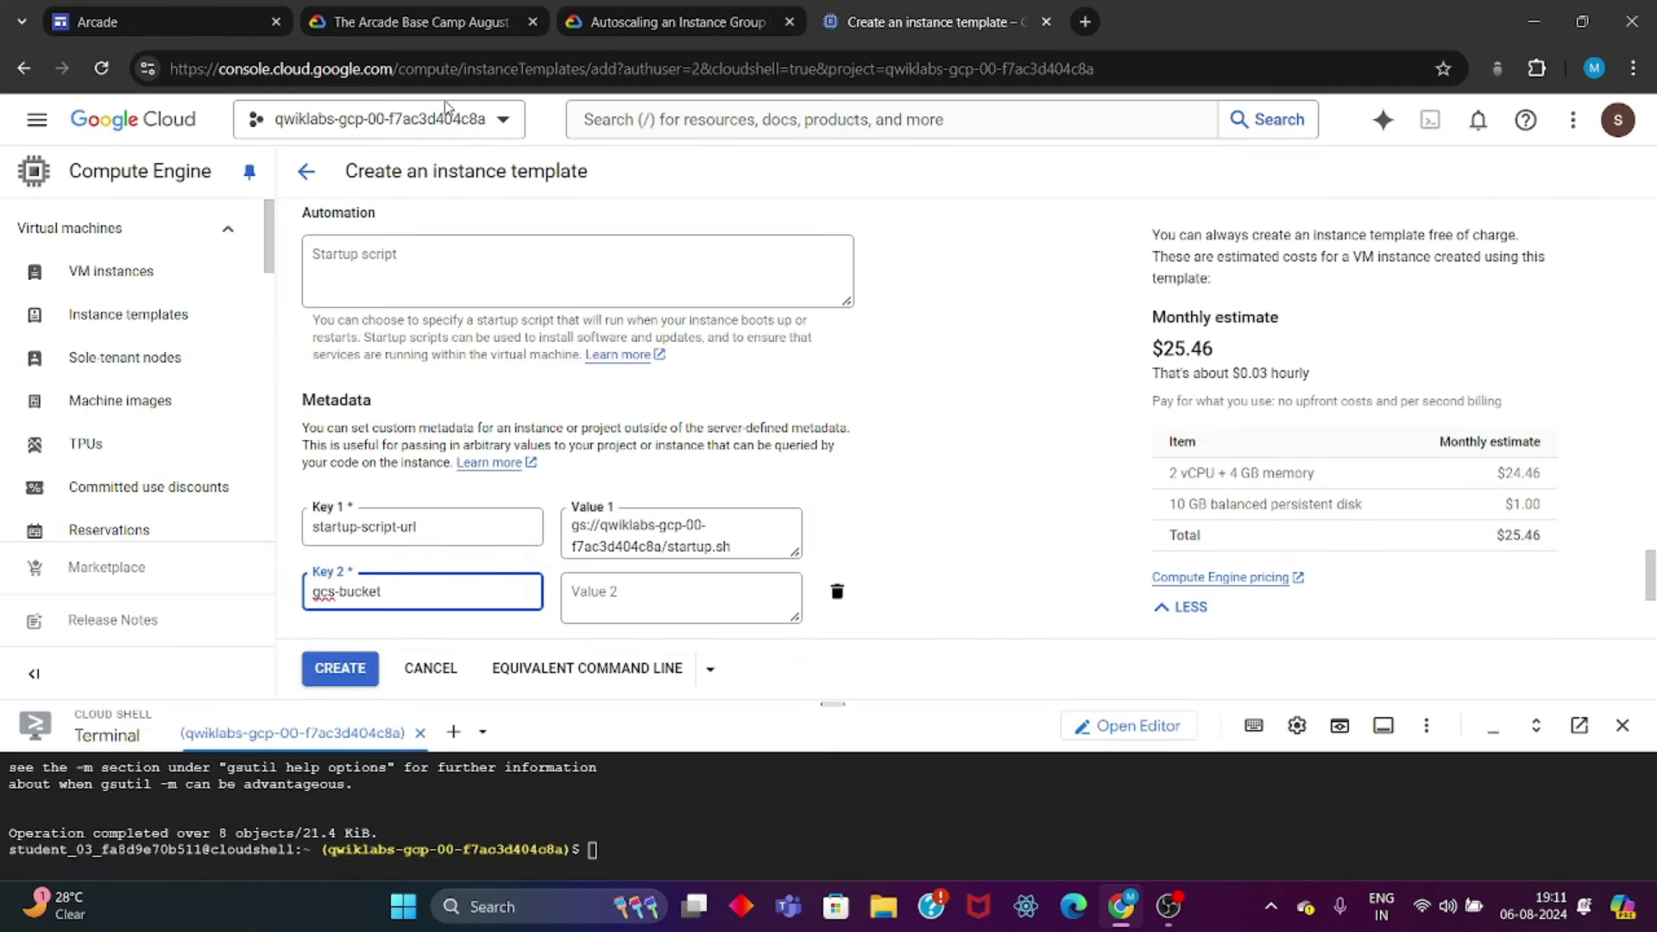
# Step: Copy gs://[YOUR_BUCKET_NAME] from the lab instructions into the value of the gcs-bucket metadata item
pyautogui.hotkey('ctrl', 'shift', 'Tab')
pyautogui.click(828, 550)
pyautogui.moveTo(828, 551); pyautogui.dragTo(611, 535)
pyautogui.hotkey('ctrl', 'c')
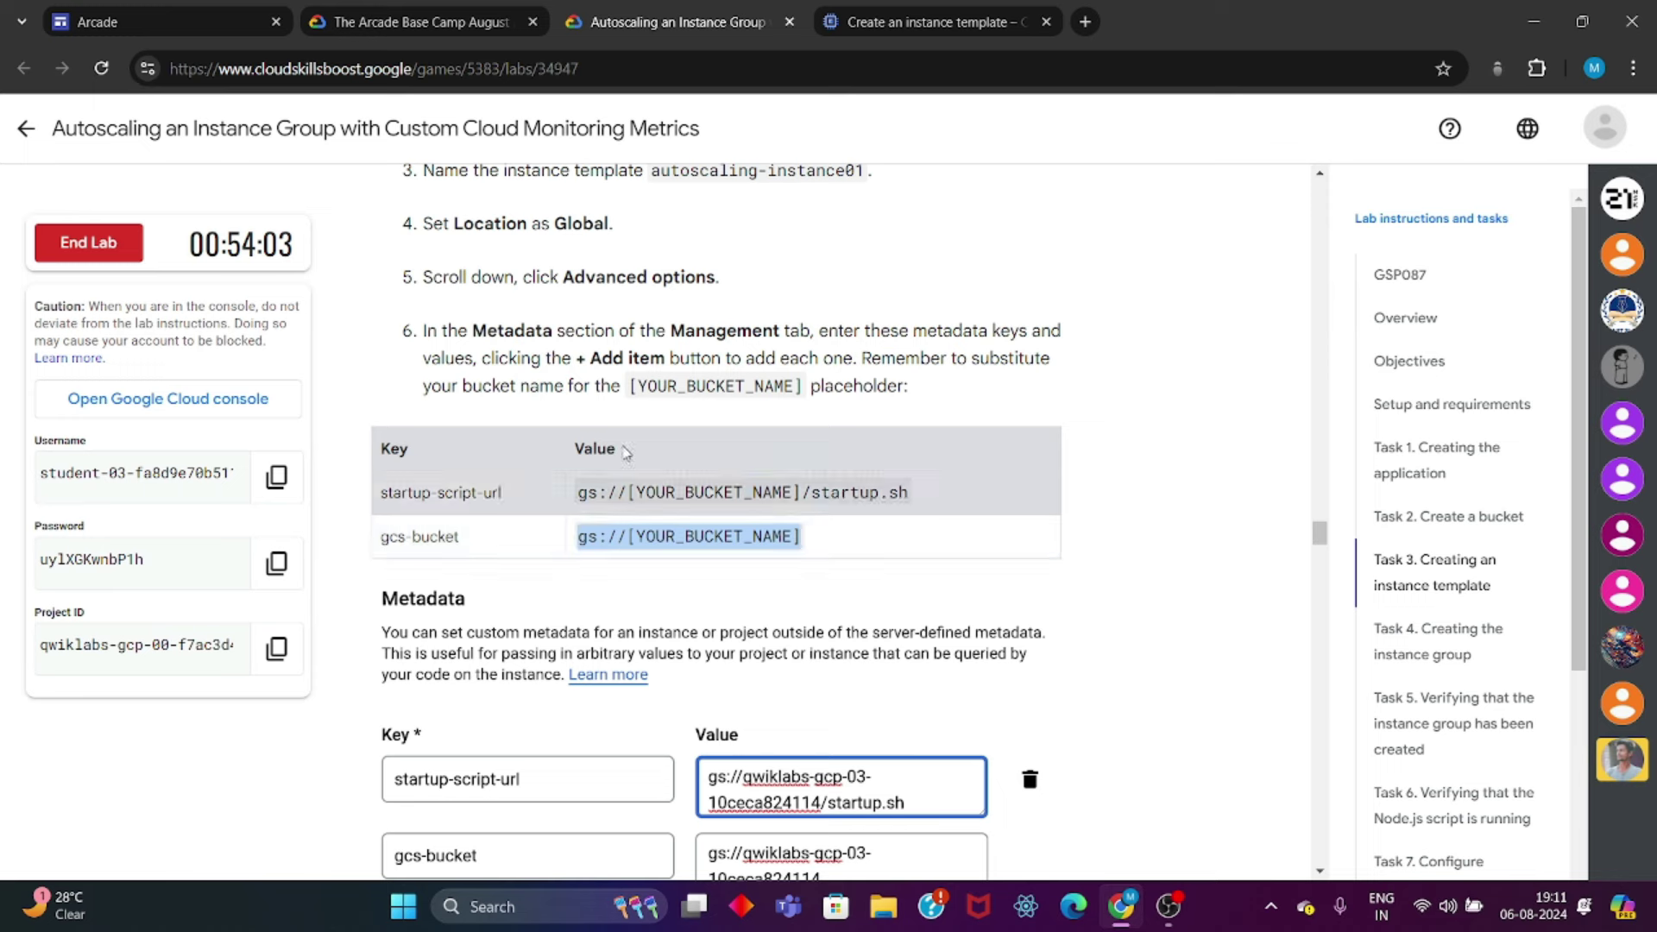
pyautogui.hotkey('ctrl', 'Tab')
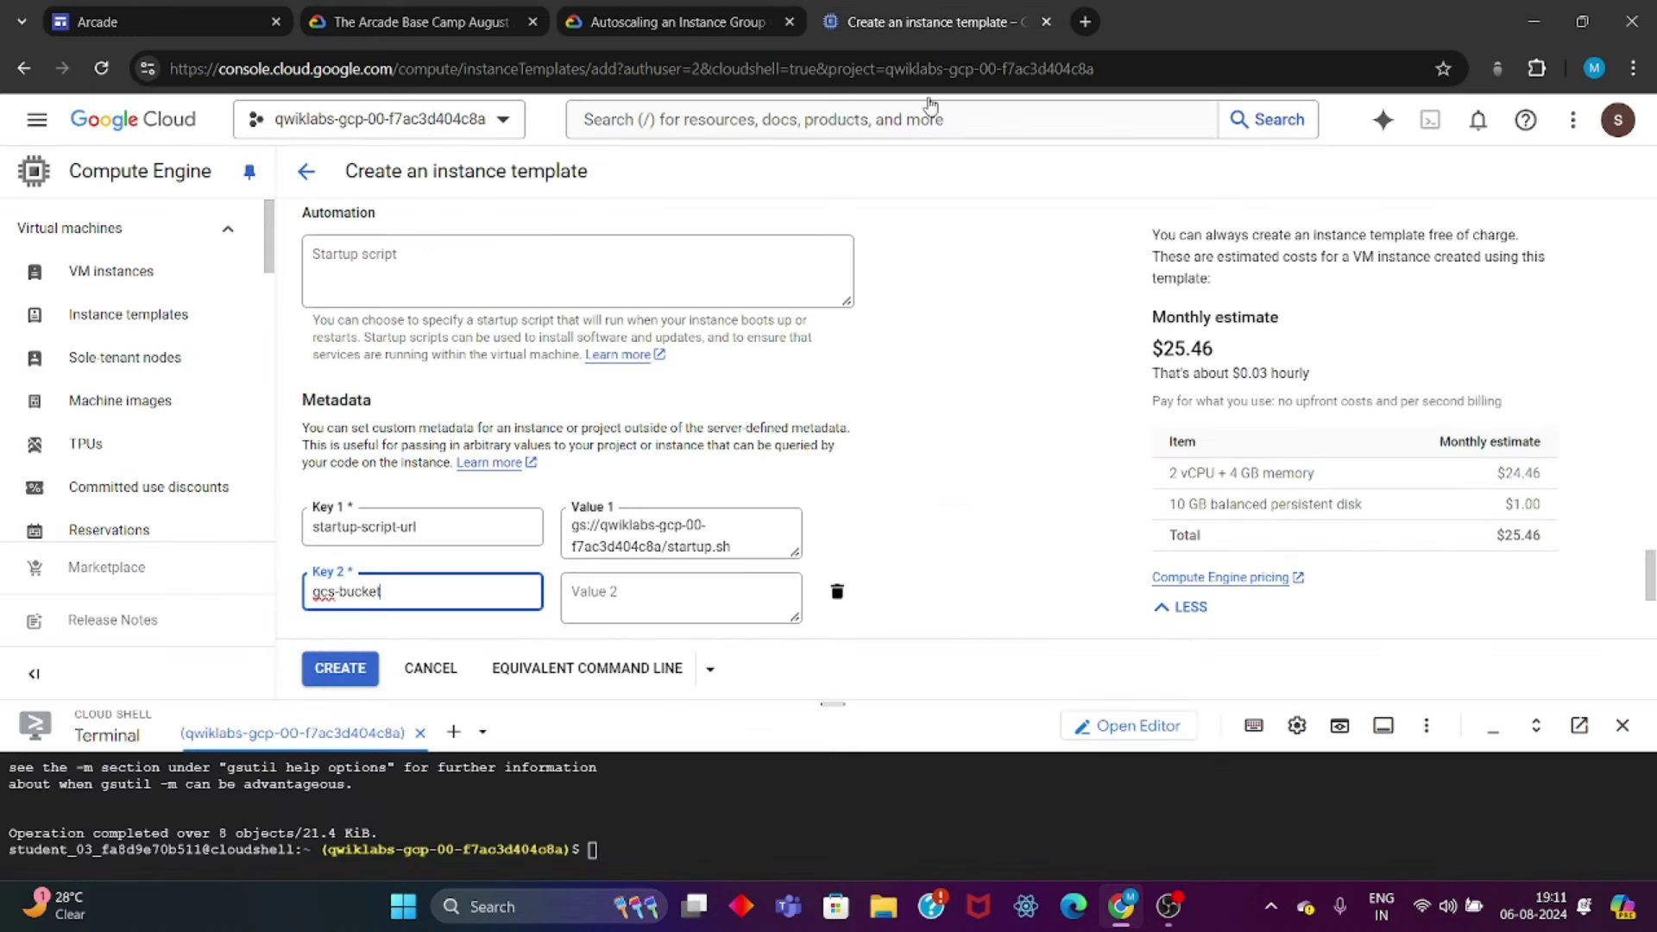
pyautogui.click(705, 618)
pyautogui.hotkey('ctrl', 'v')
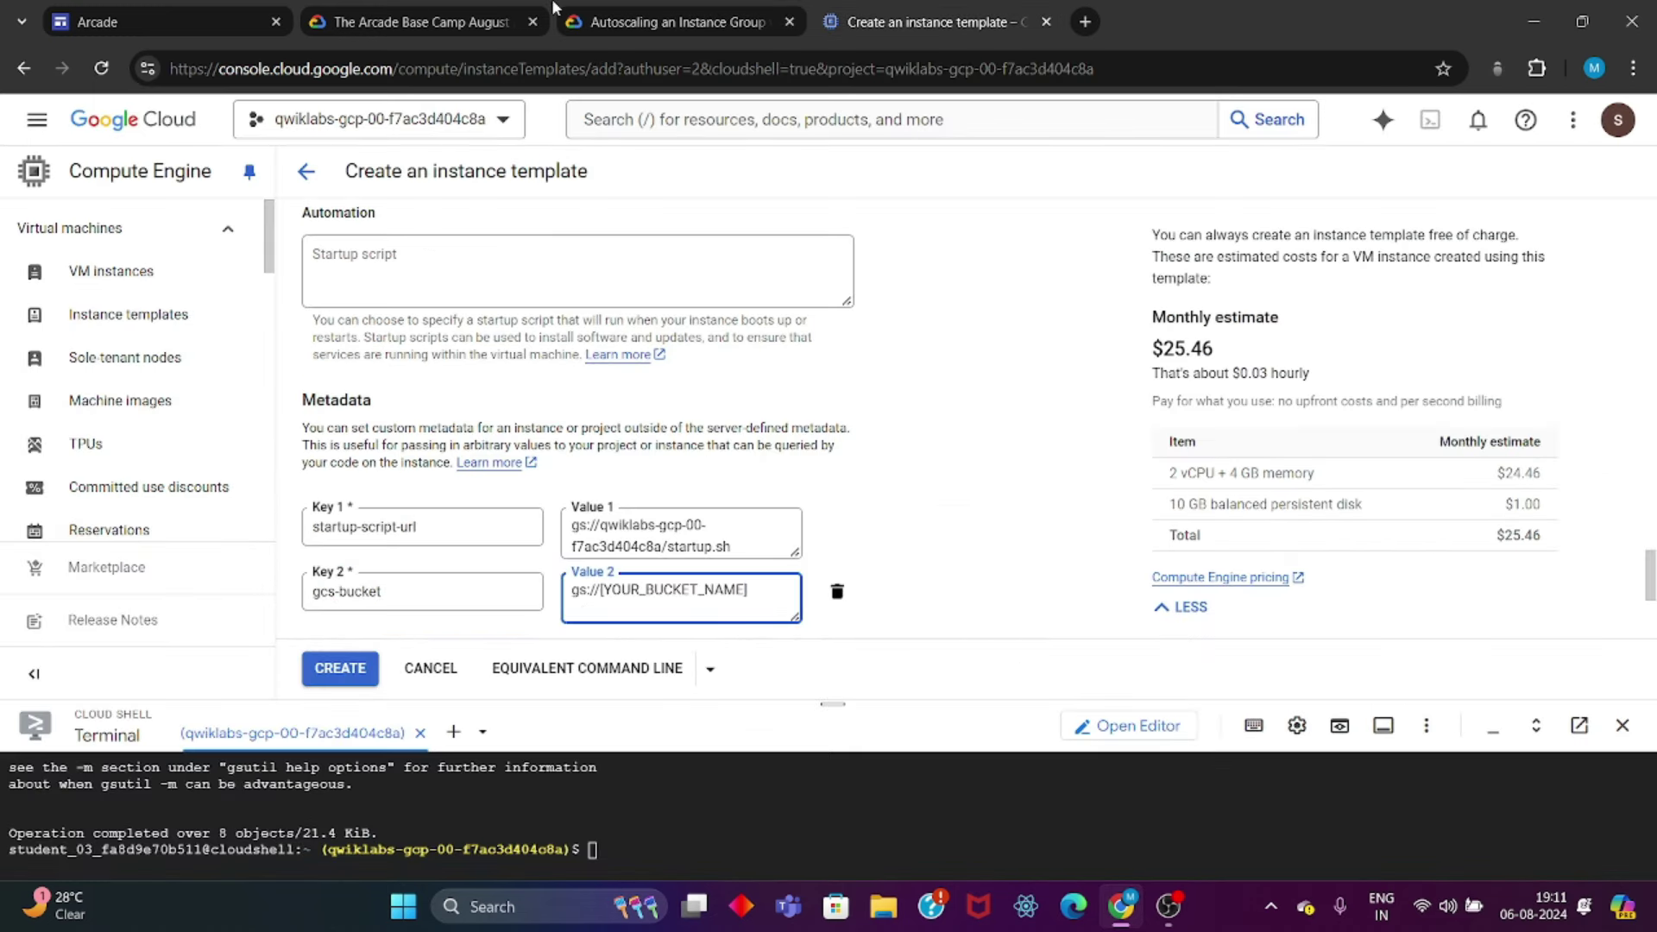
# Step: Replace the [YOUR_BUCKET_NAME] placeholder in the gcs-bucket value with the project ID qwiklabs-gcp-00-f7ac3d404c8a and create the instance template
pyautogui.click(617, 8)
pyautogui.click(277, 648)
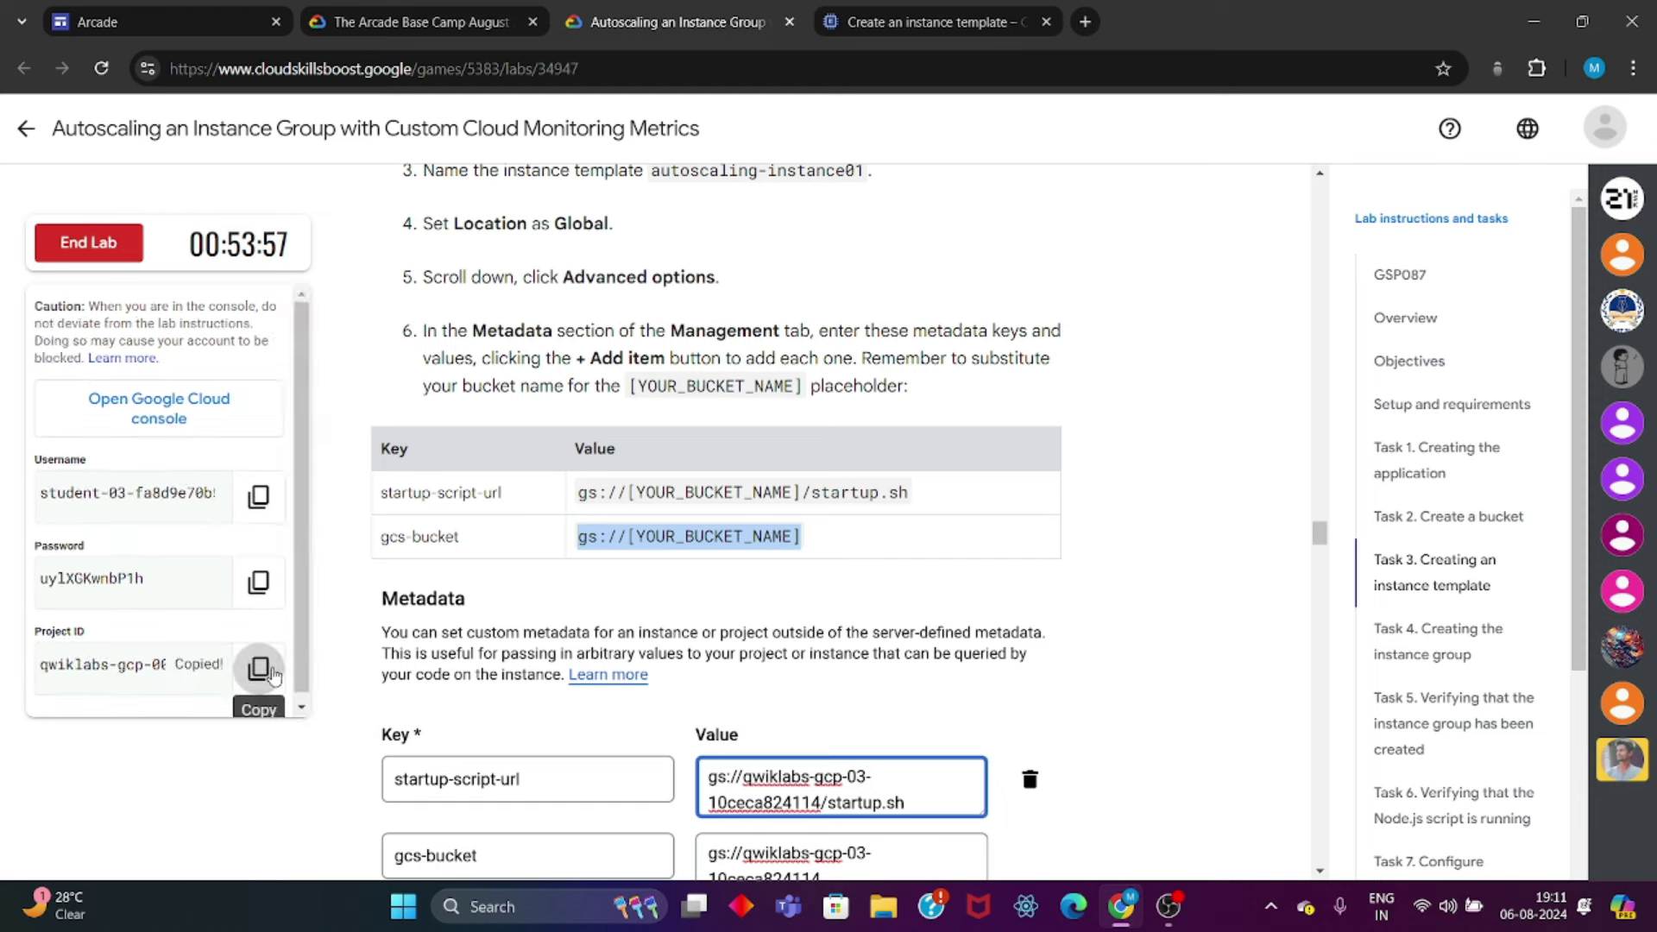
pyautogui.click(917, 12)
pyautogui.press('BackSpace')
pyautogui.press('BackSpace')
pyautogui.press('BackSpace')
pyautogui.press('BackSpace')
pyautogui.press('BackSpace')
pyautogui.press('BackSpace')
pyautogui.press('BackSpace')
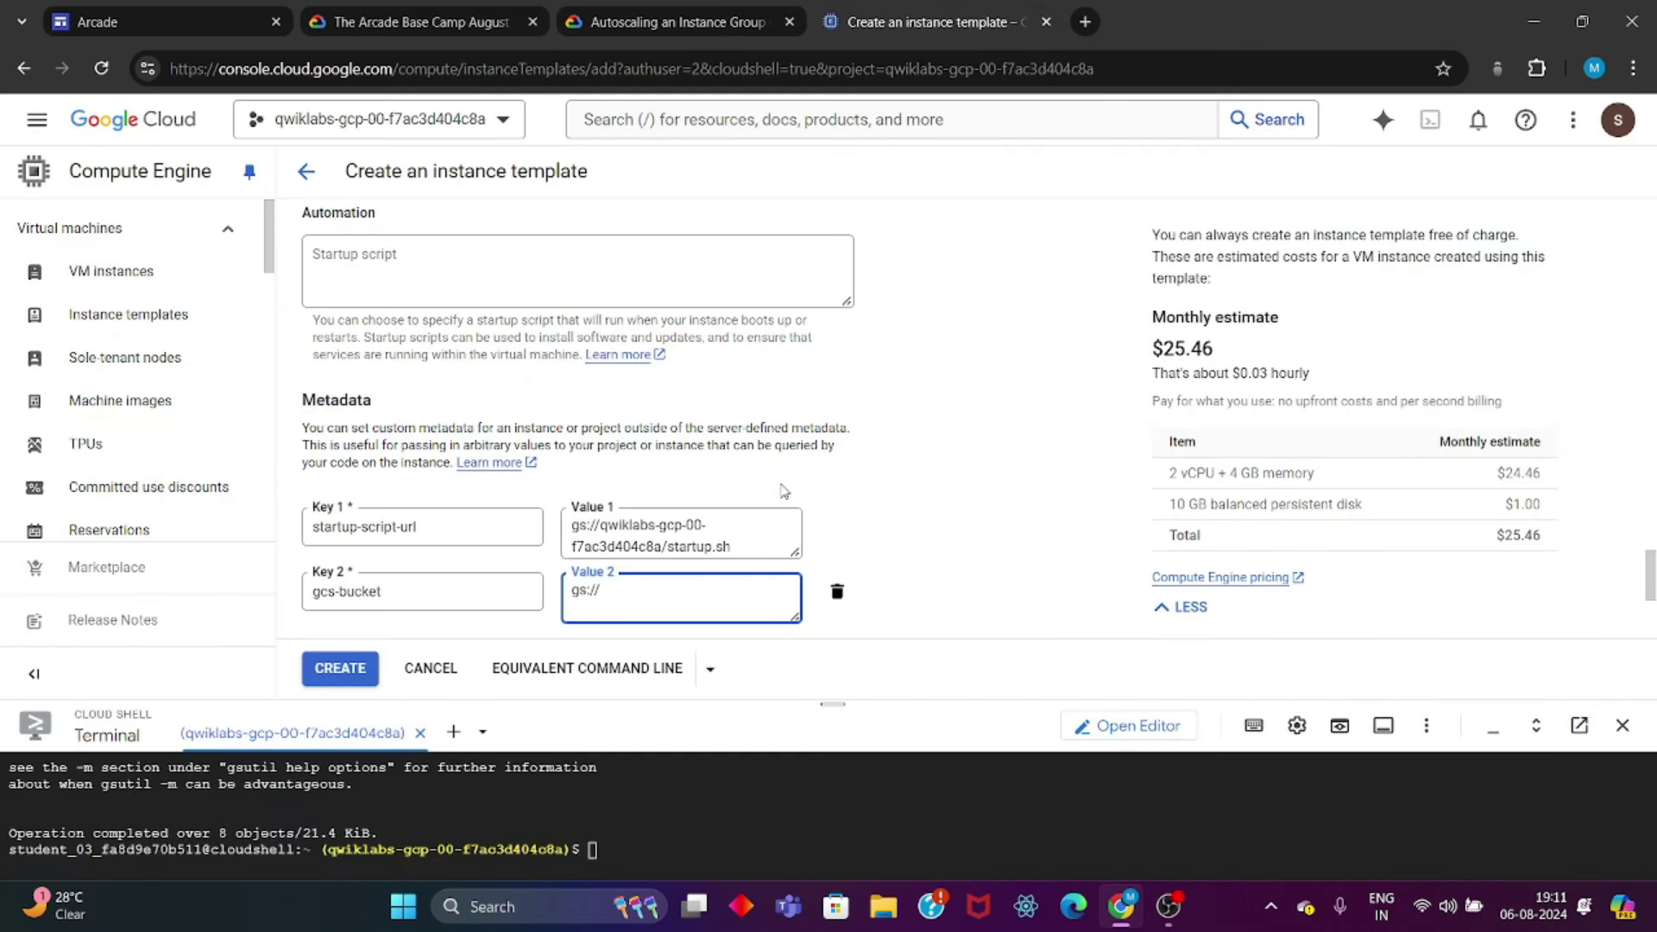
pyautogui.hotkey('ctrl', 'v')
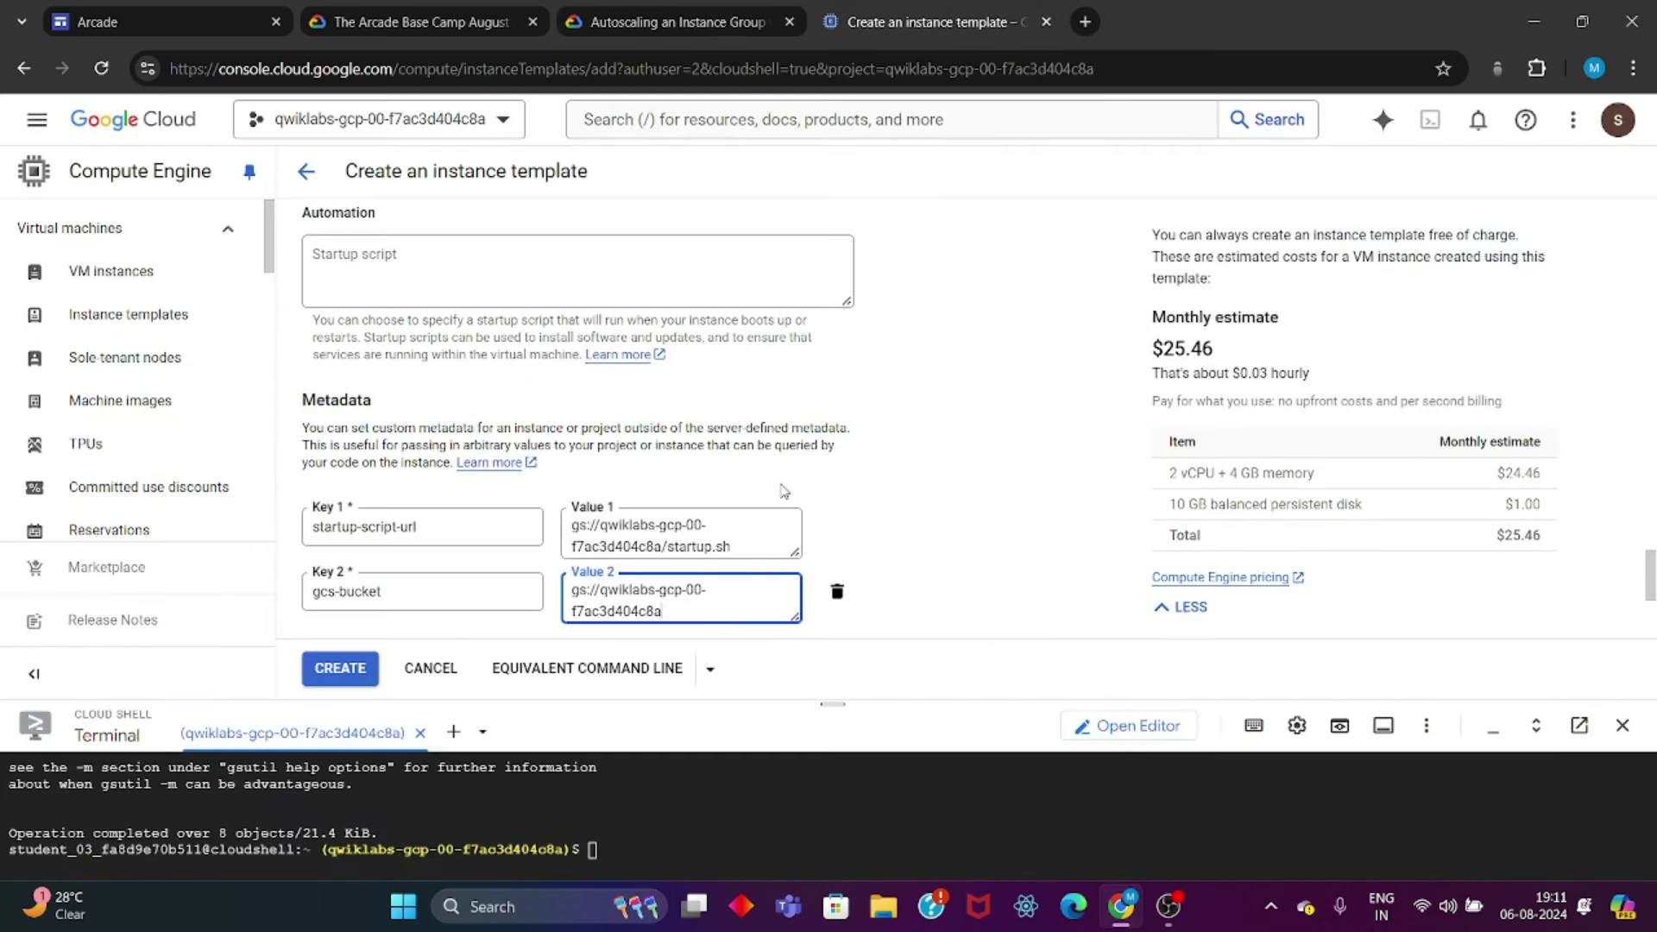
pyautogui.click(345, 664)
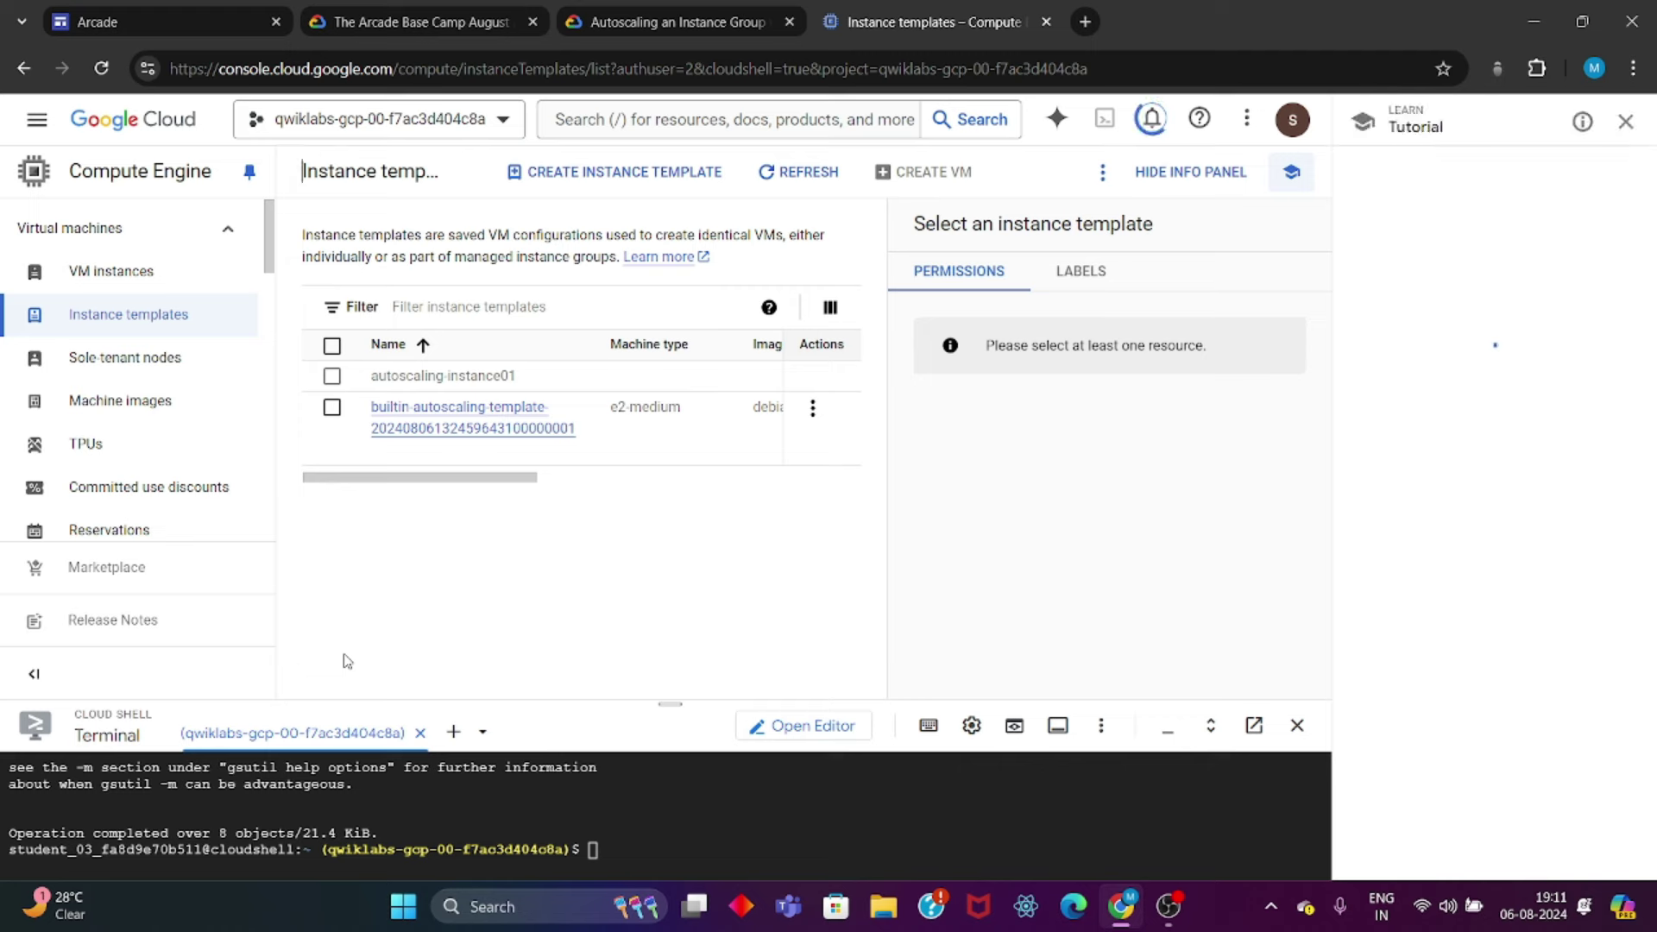
# Step: Copy autoscaling-instance-group- from Task 4 of the lab instructions, and open the Compute Engine Instance groups page without the tutorial pane
pyautogui.hotkey('ctrl', 'shift', 'Tab')
pyautogui.scroll(-5, 714, 611)
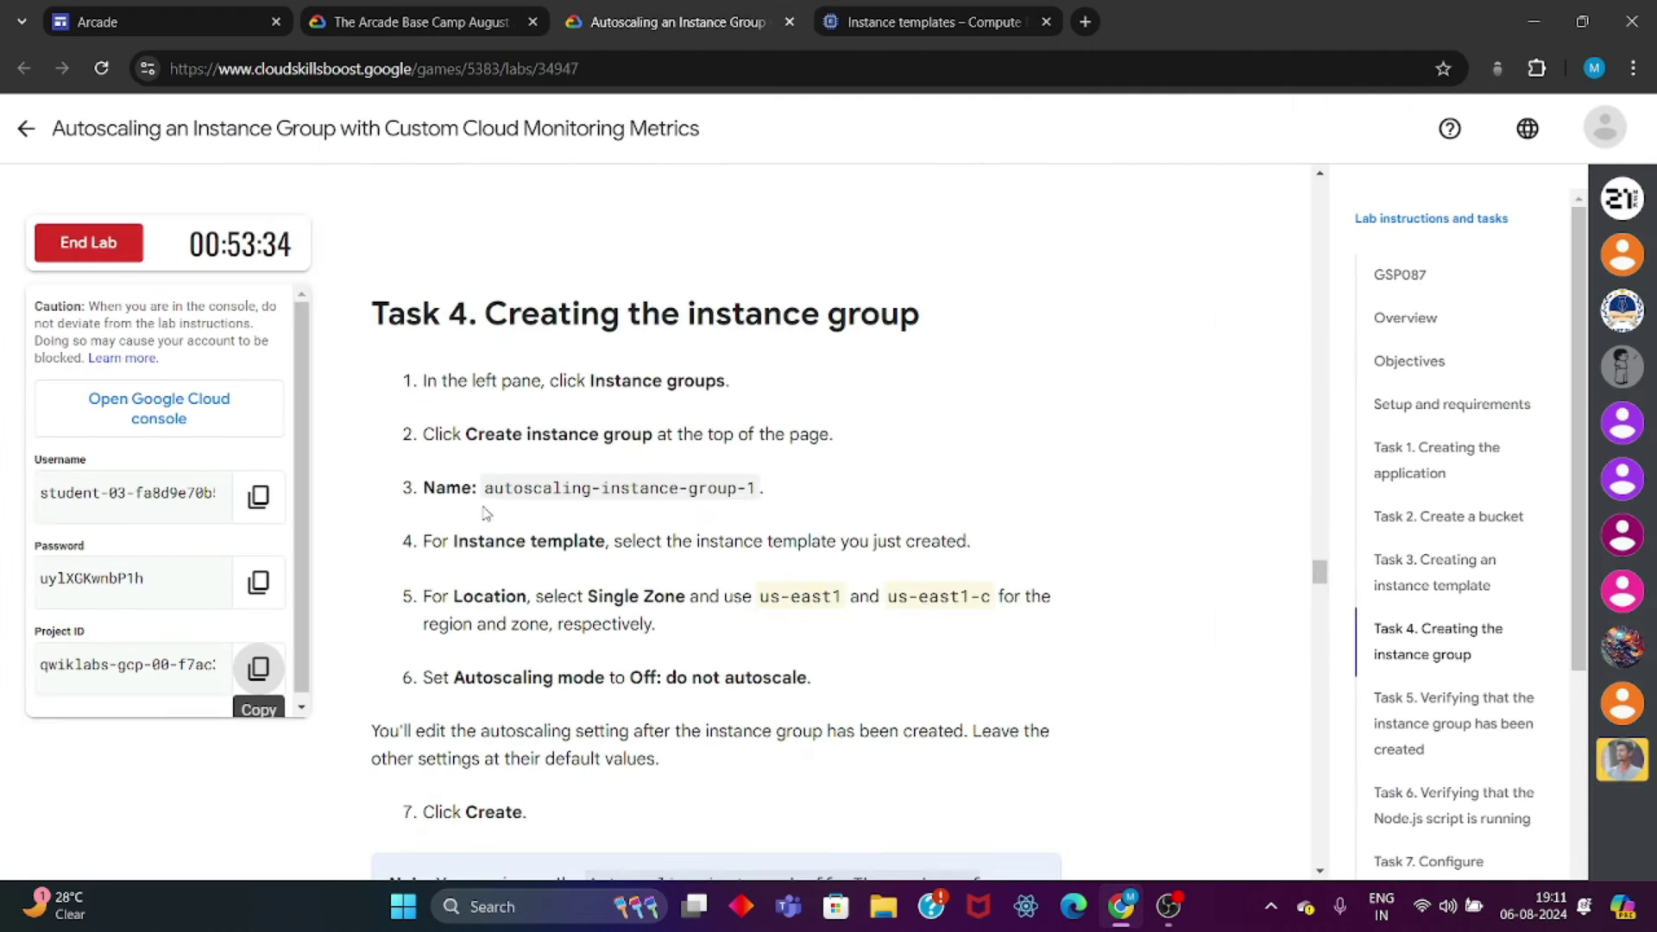
pyautogui.moveTo(486, 490); pyautogui.dragTo(757, 488)
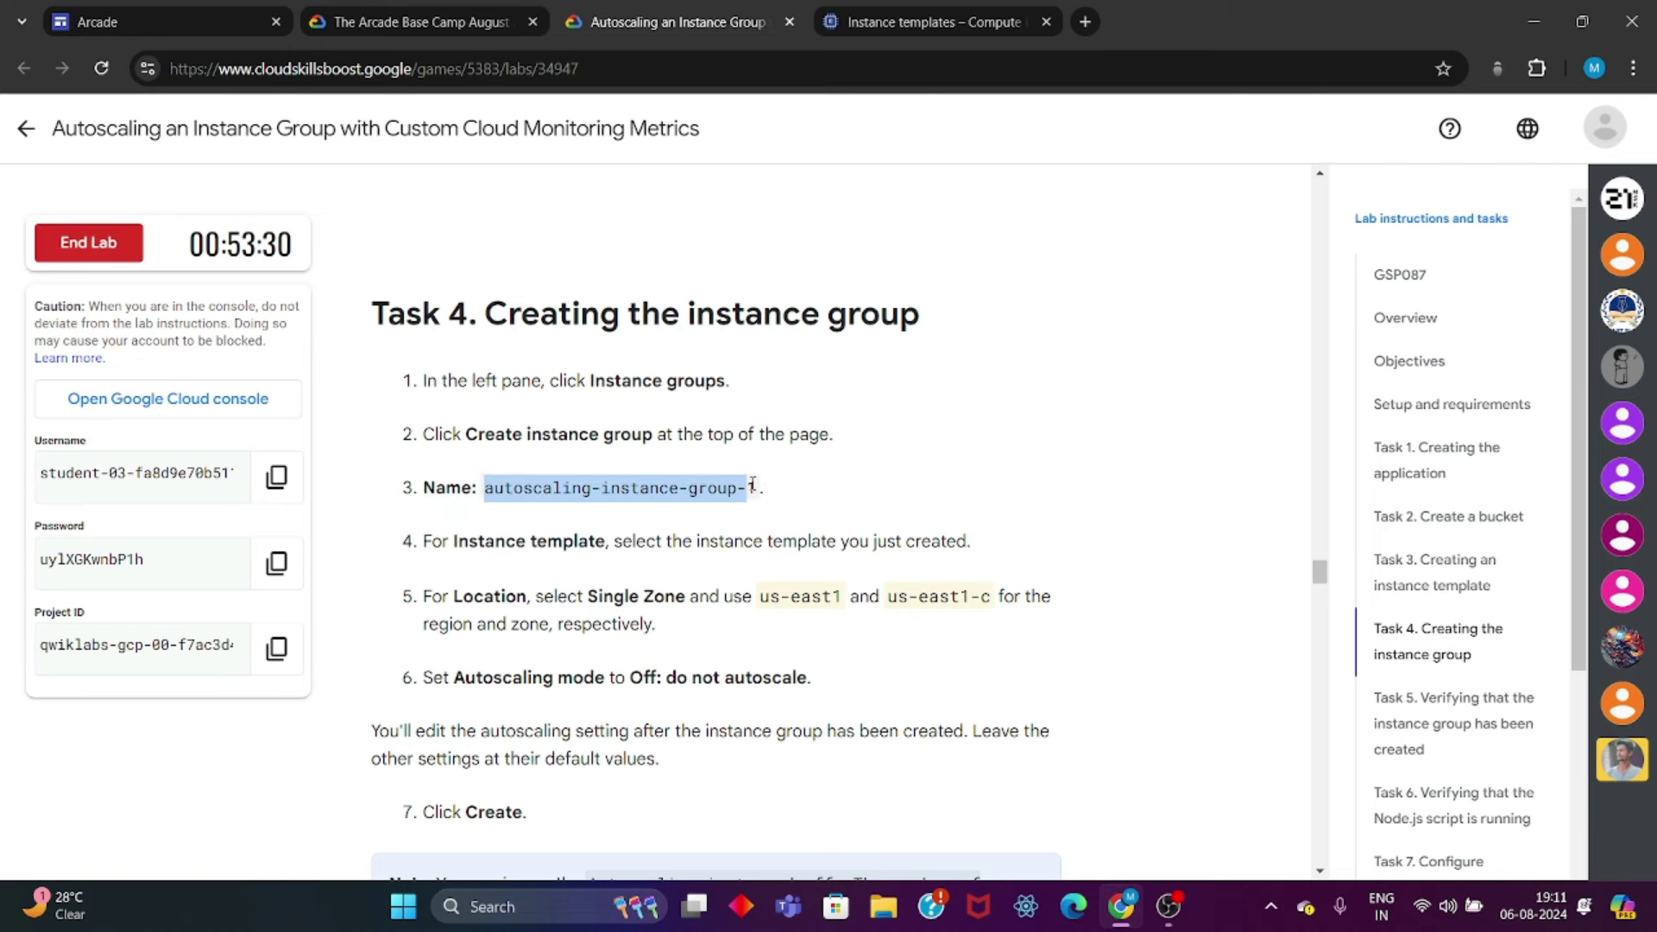
pyautogui.click(849, 13)
pyautogui.scroll(-5, 112, 388)
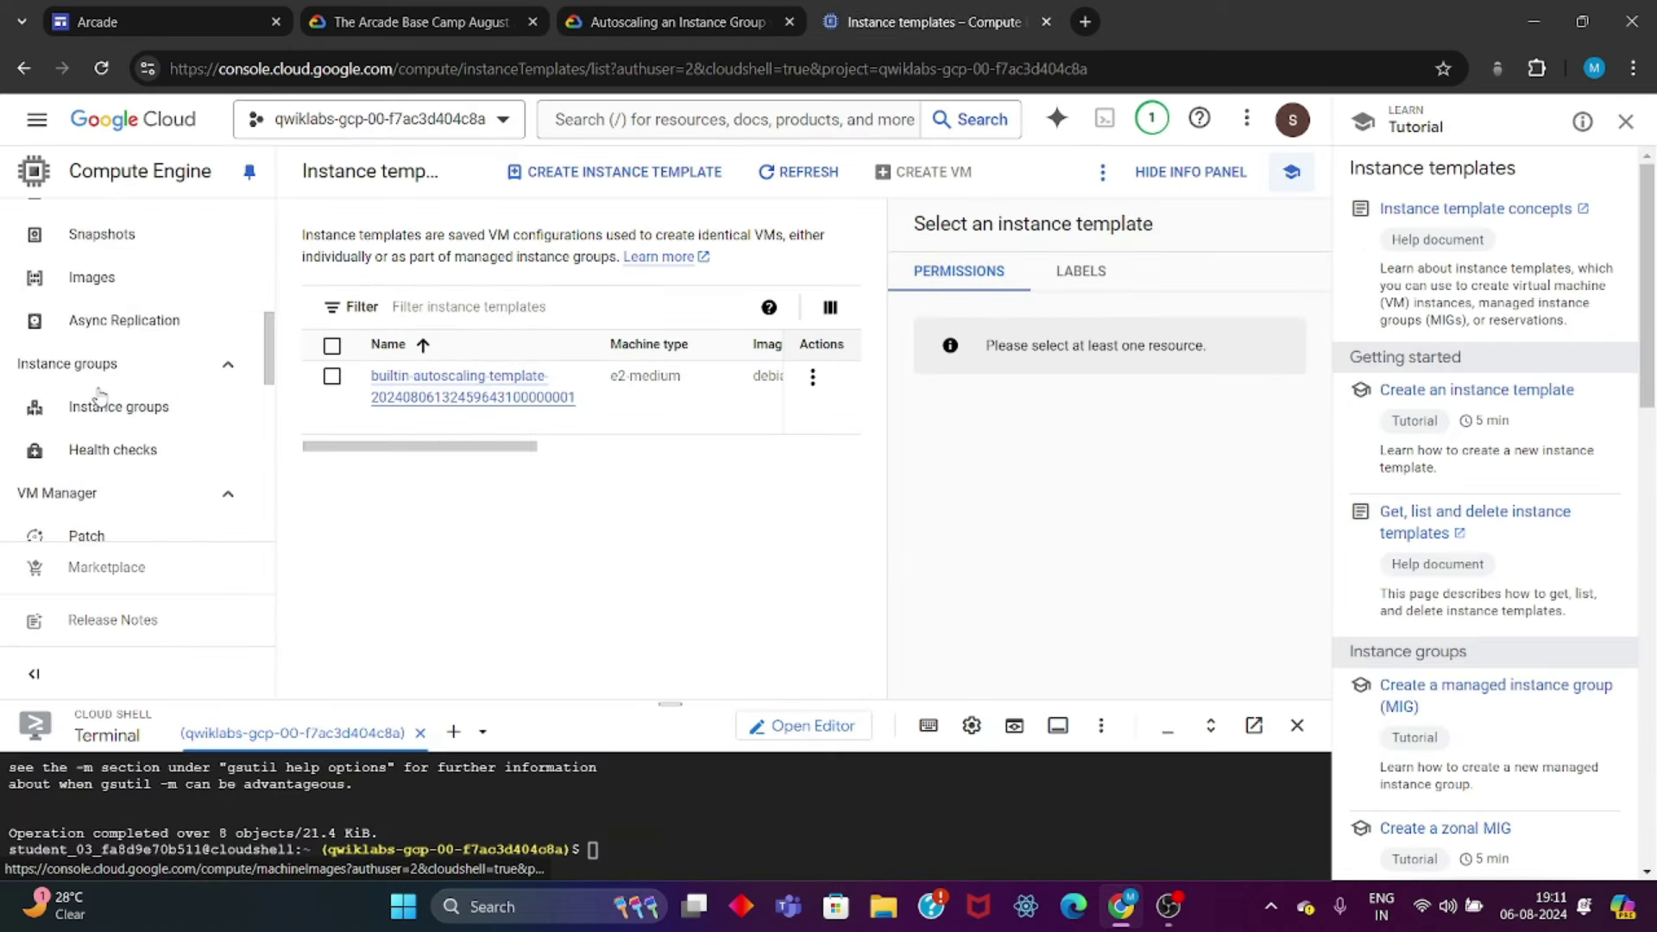
pyautogui.scroll(-3, 101, 397)
pyautogui.scroll(4, 98, 383)
pyautogui.click(116, 309)
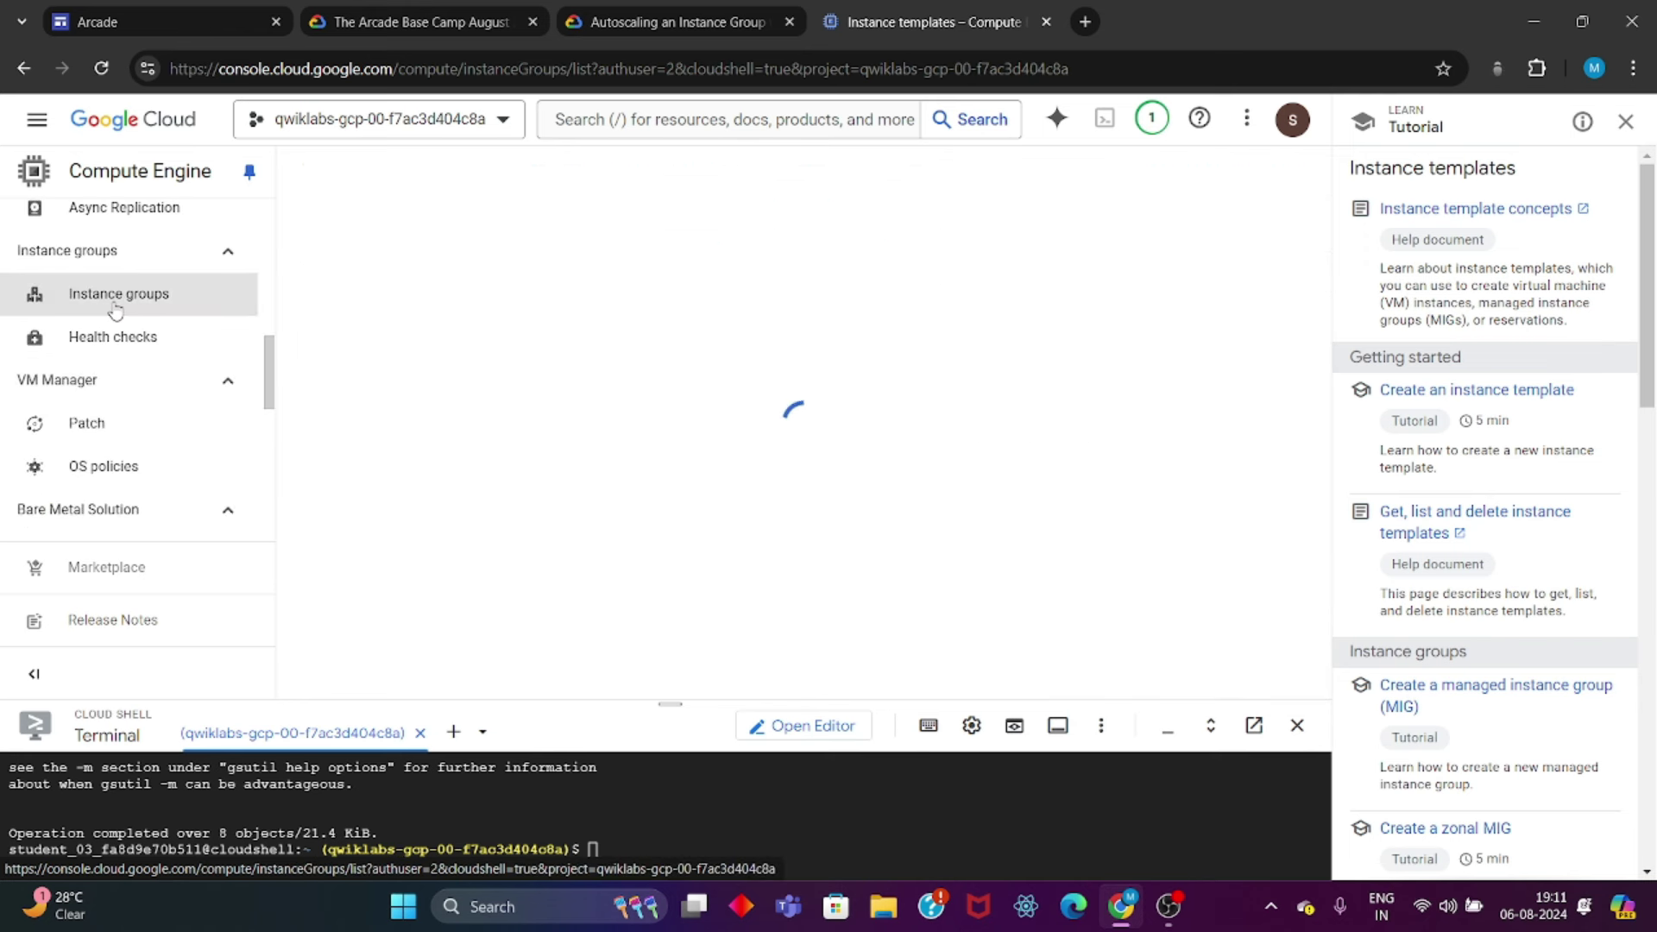
pyautogui.click(1638, 136)
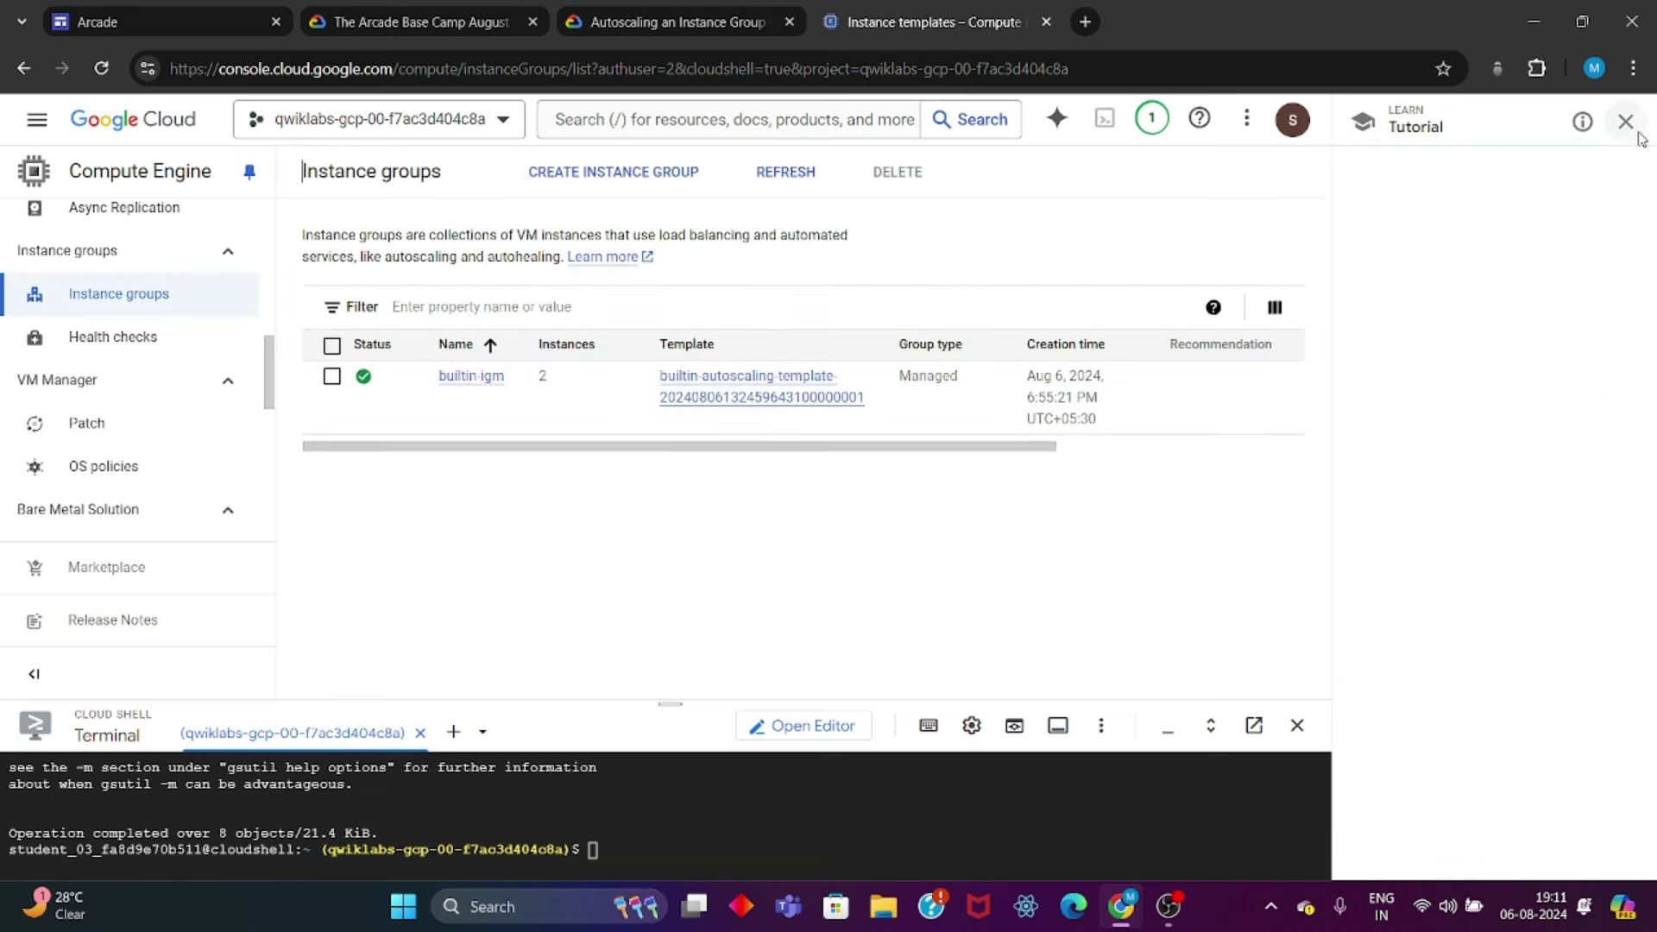
# Step: Start a new instance group and name it autoscaling-instance-group-1
pyautogui.click(596, 184)
pyautogui.click(653, 296)
pyautogui.hotkey('ctrl', 'a')
pyautogui.hotkey('ctrl', 'v')
pyautogui.write('1')
# Step: Select autoscaling-instance01 as the group's instance template and us-east1 (South Carolina) as its single-zone region
pyautogui.scroll(-3, 653, 295)
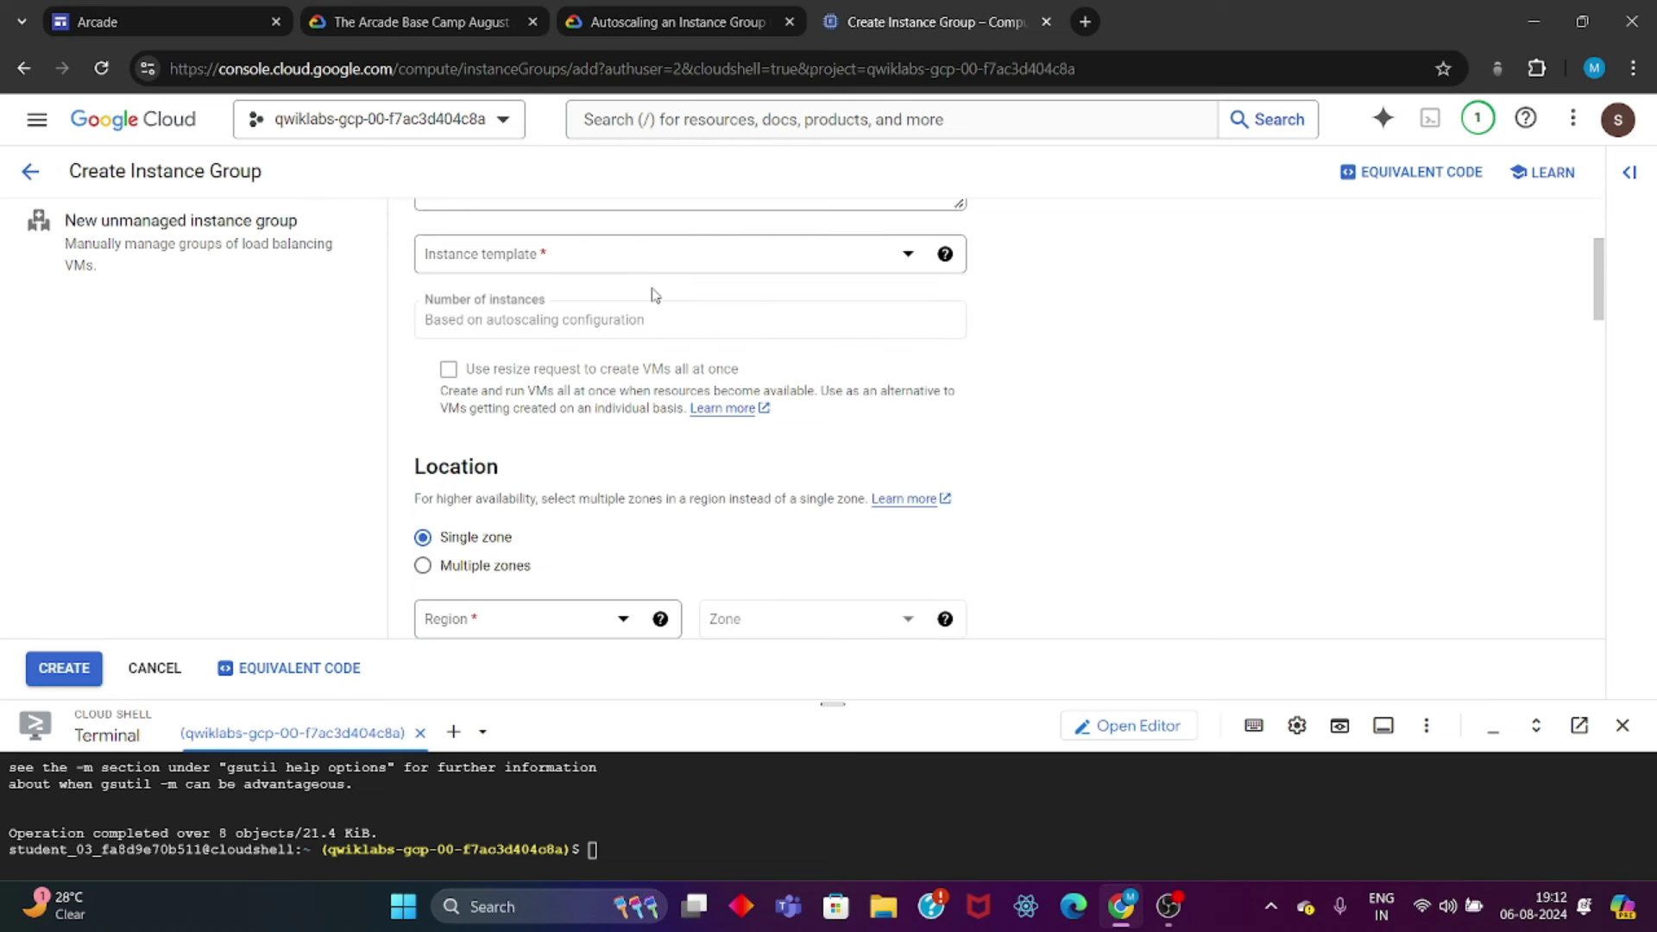
pyautogui.click(615, 255)
pyautogui.click(552, 335)
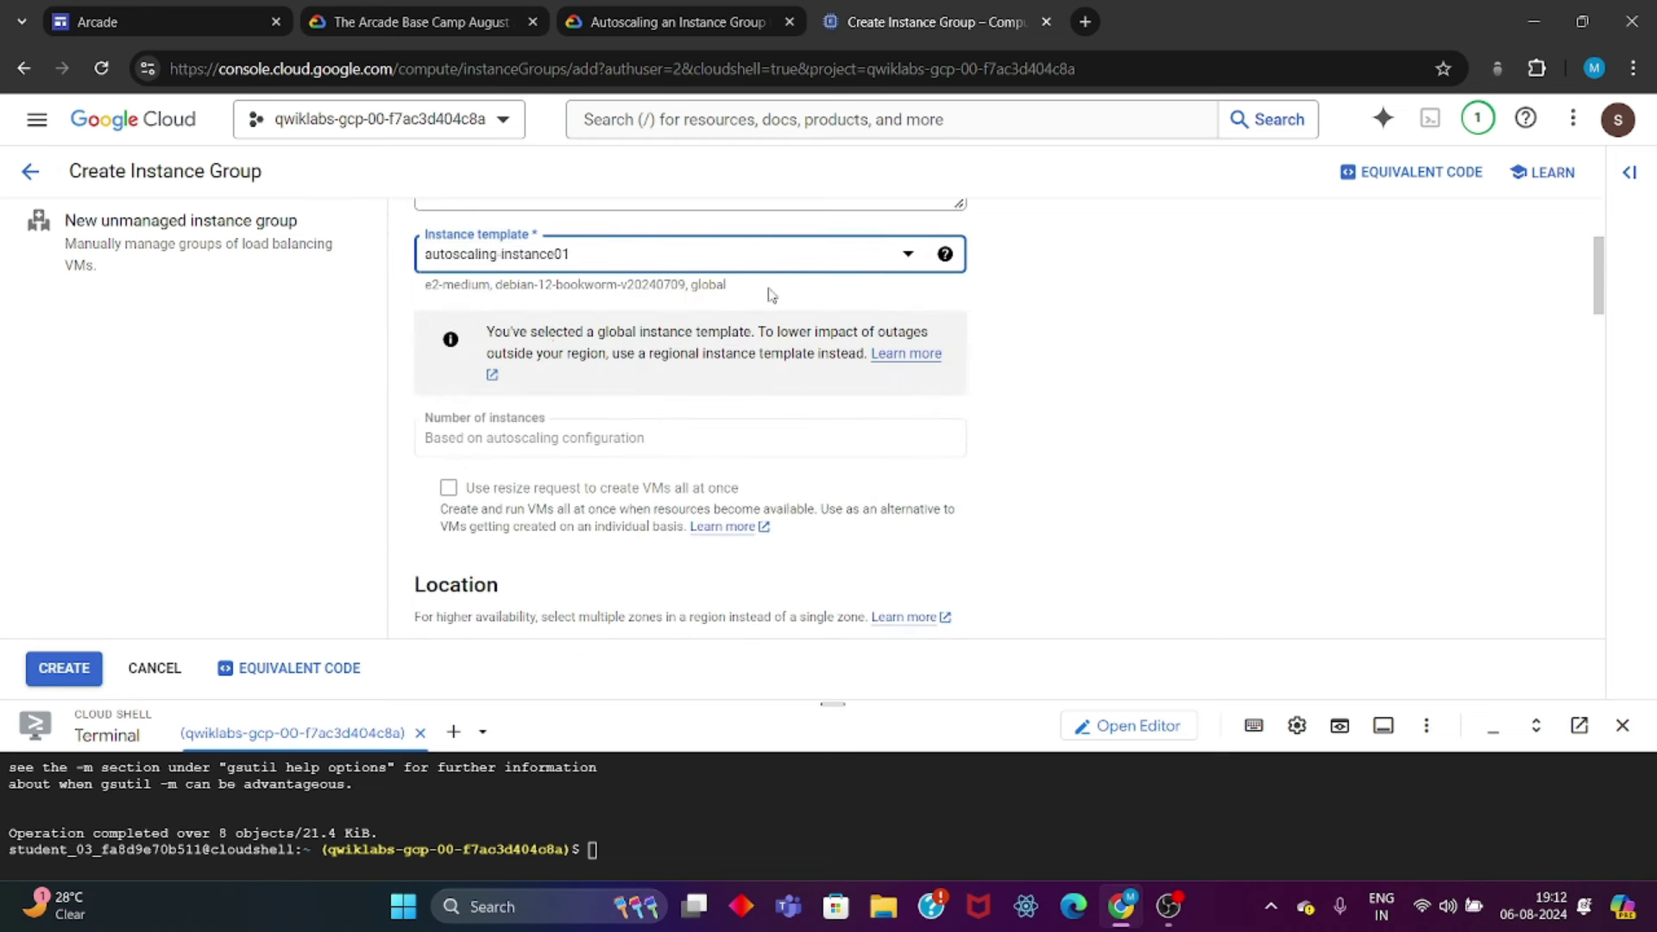
pyautogui.scroll(-4, 976, 407)
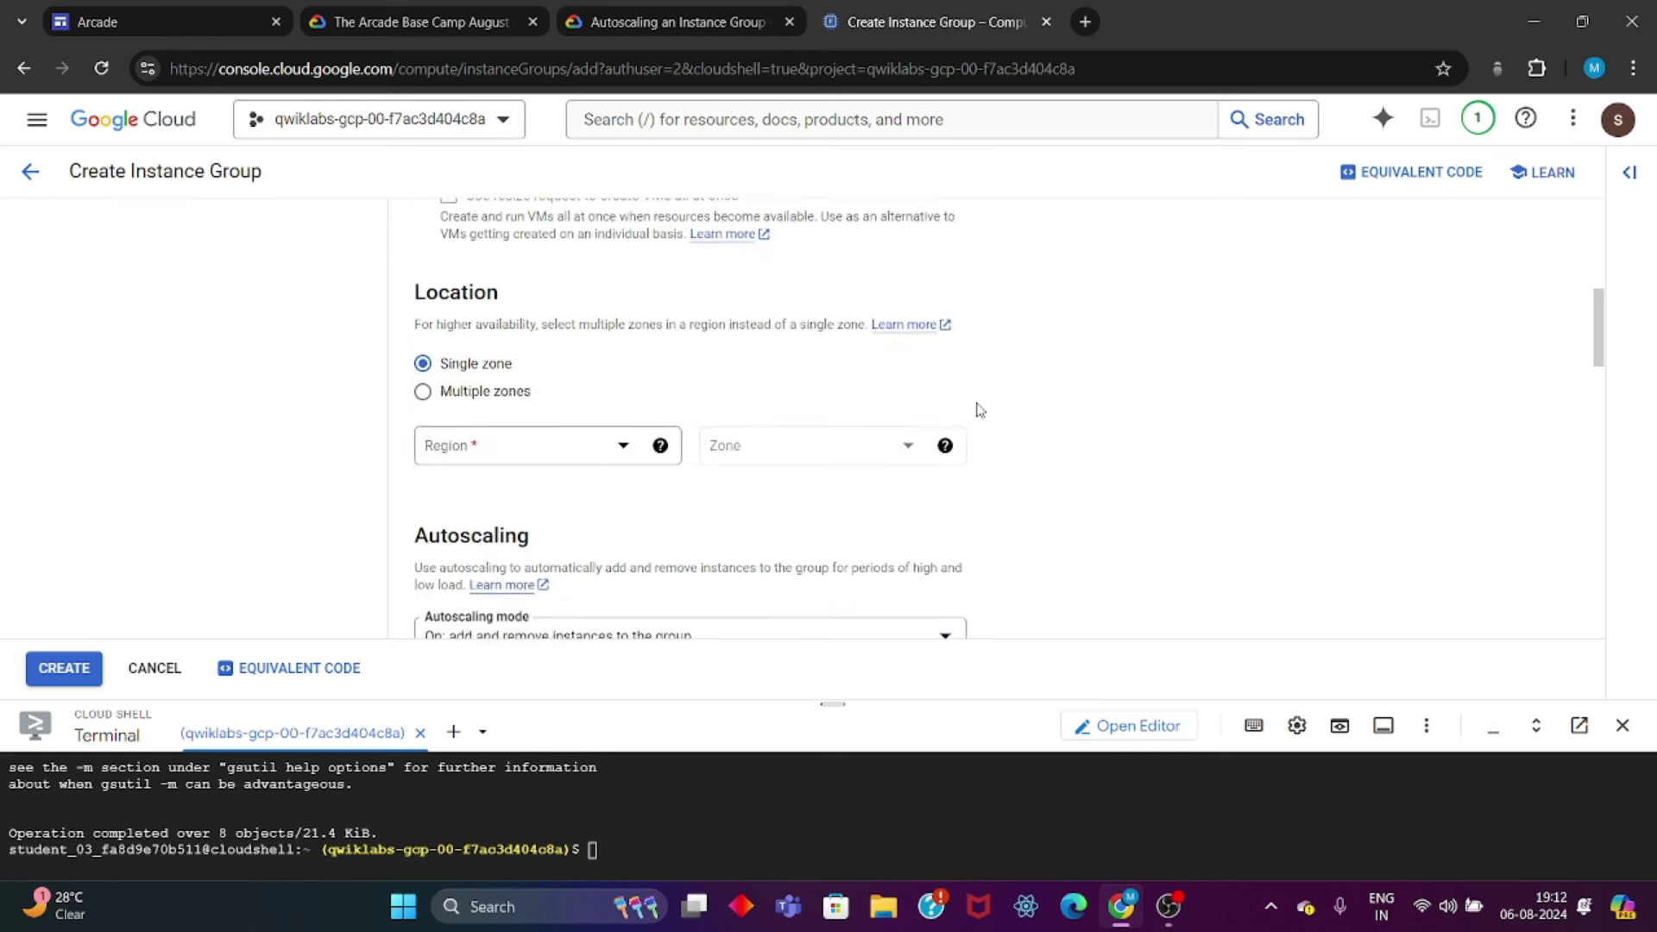
pyautogui.click(518, 392)
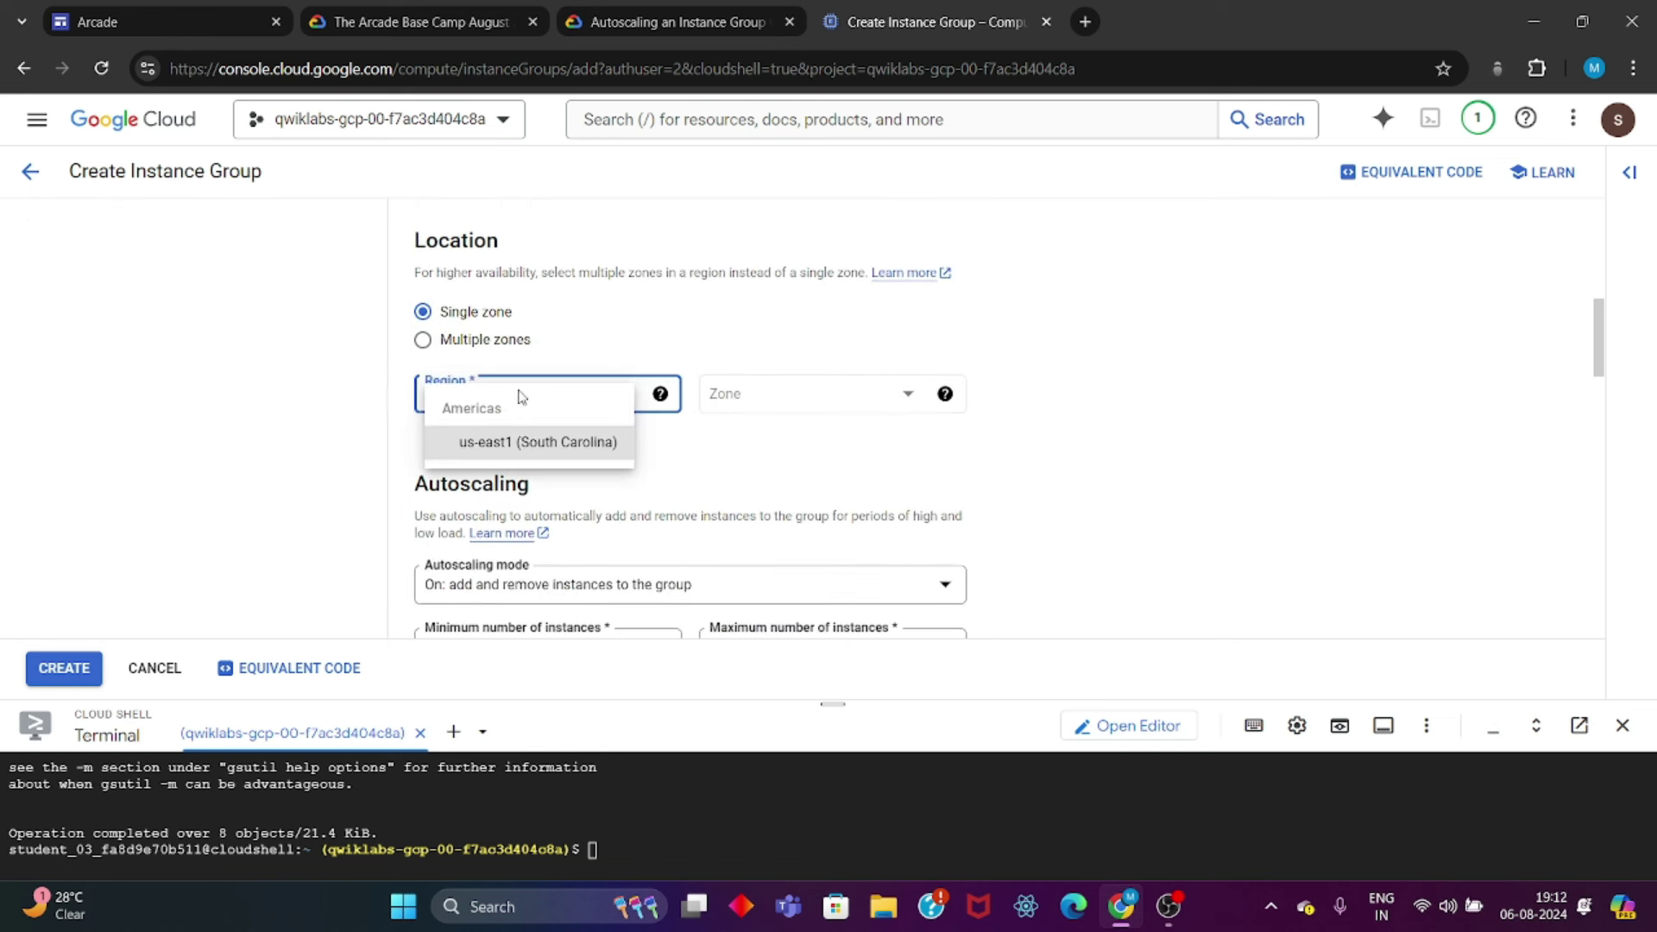
pyautogui.click(520, 438)
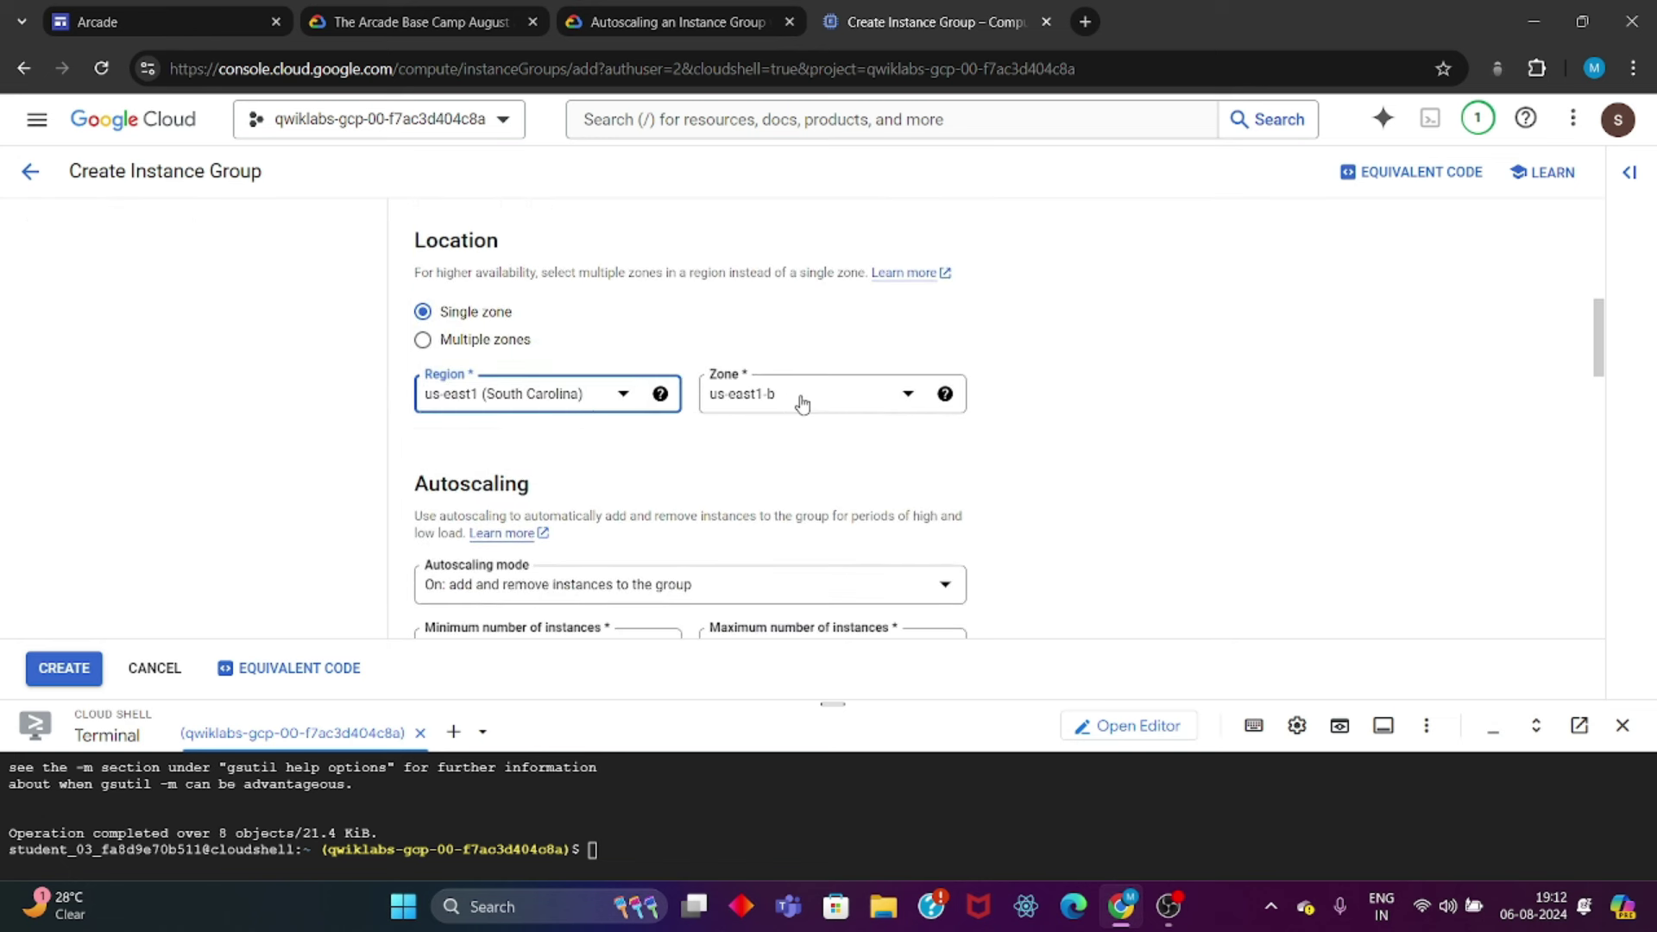
# Step: Set the instance group's autoscaling mode to Off: do not autoscale
pyautogui.scroll(-4, 803, 403)
pyautogui.click(666, 252)
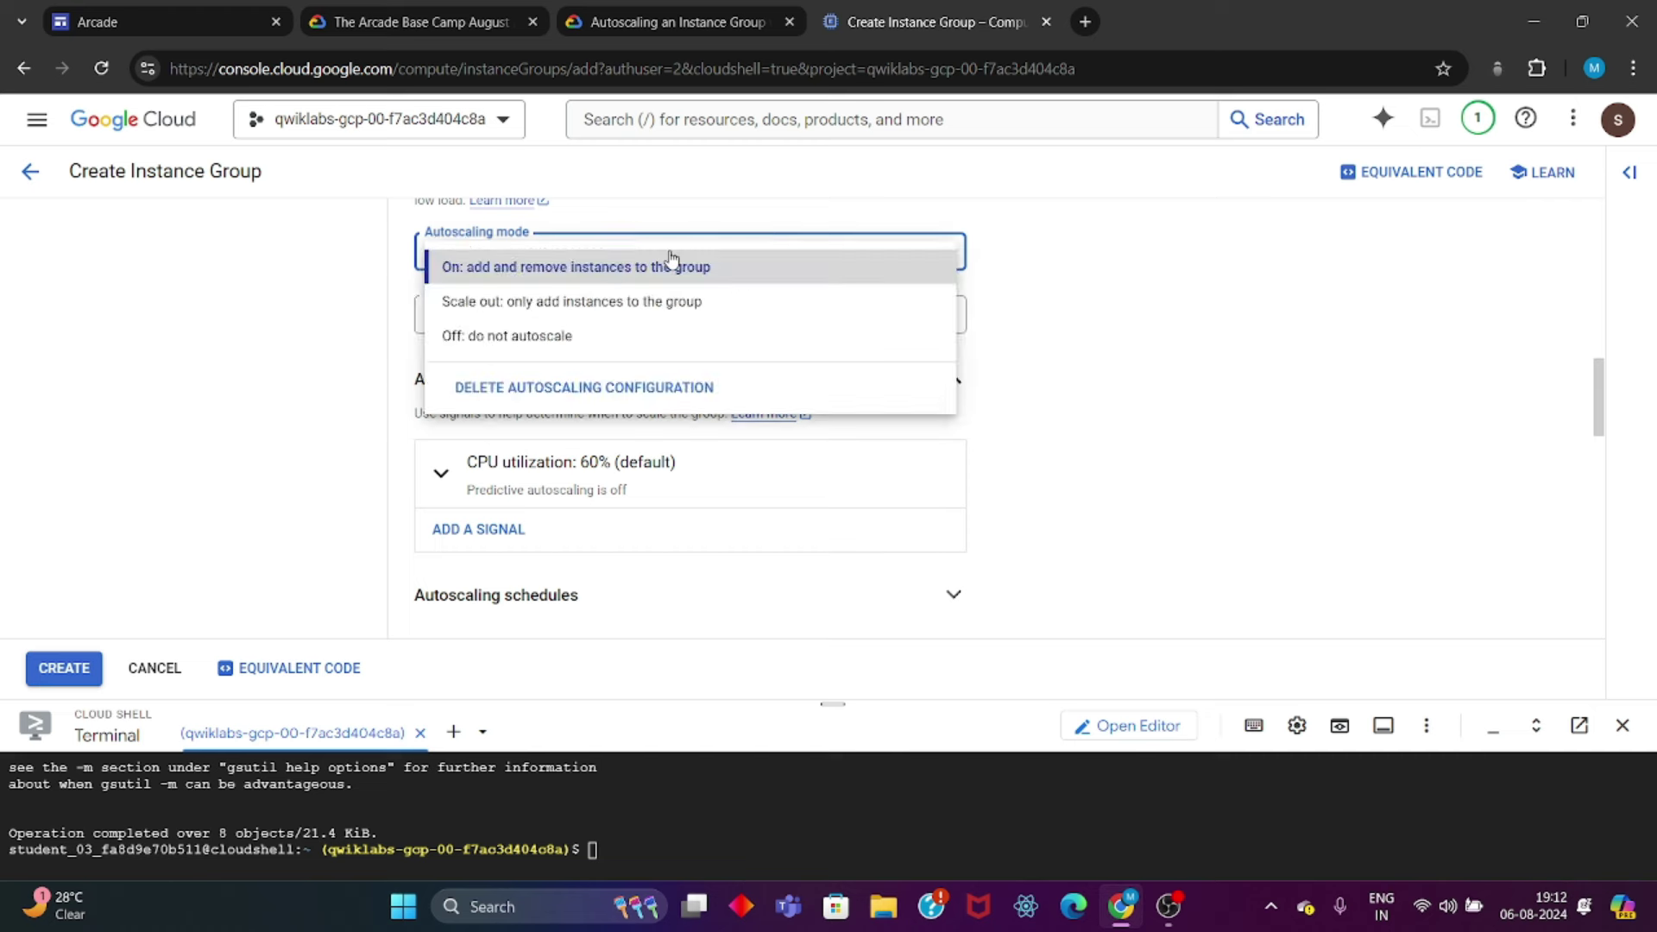
pyautogui.click(590, 332)
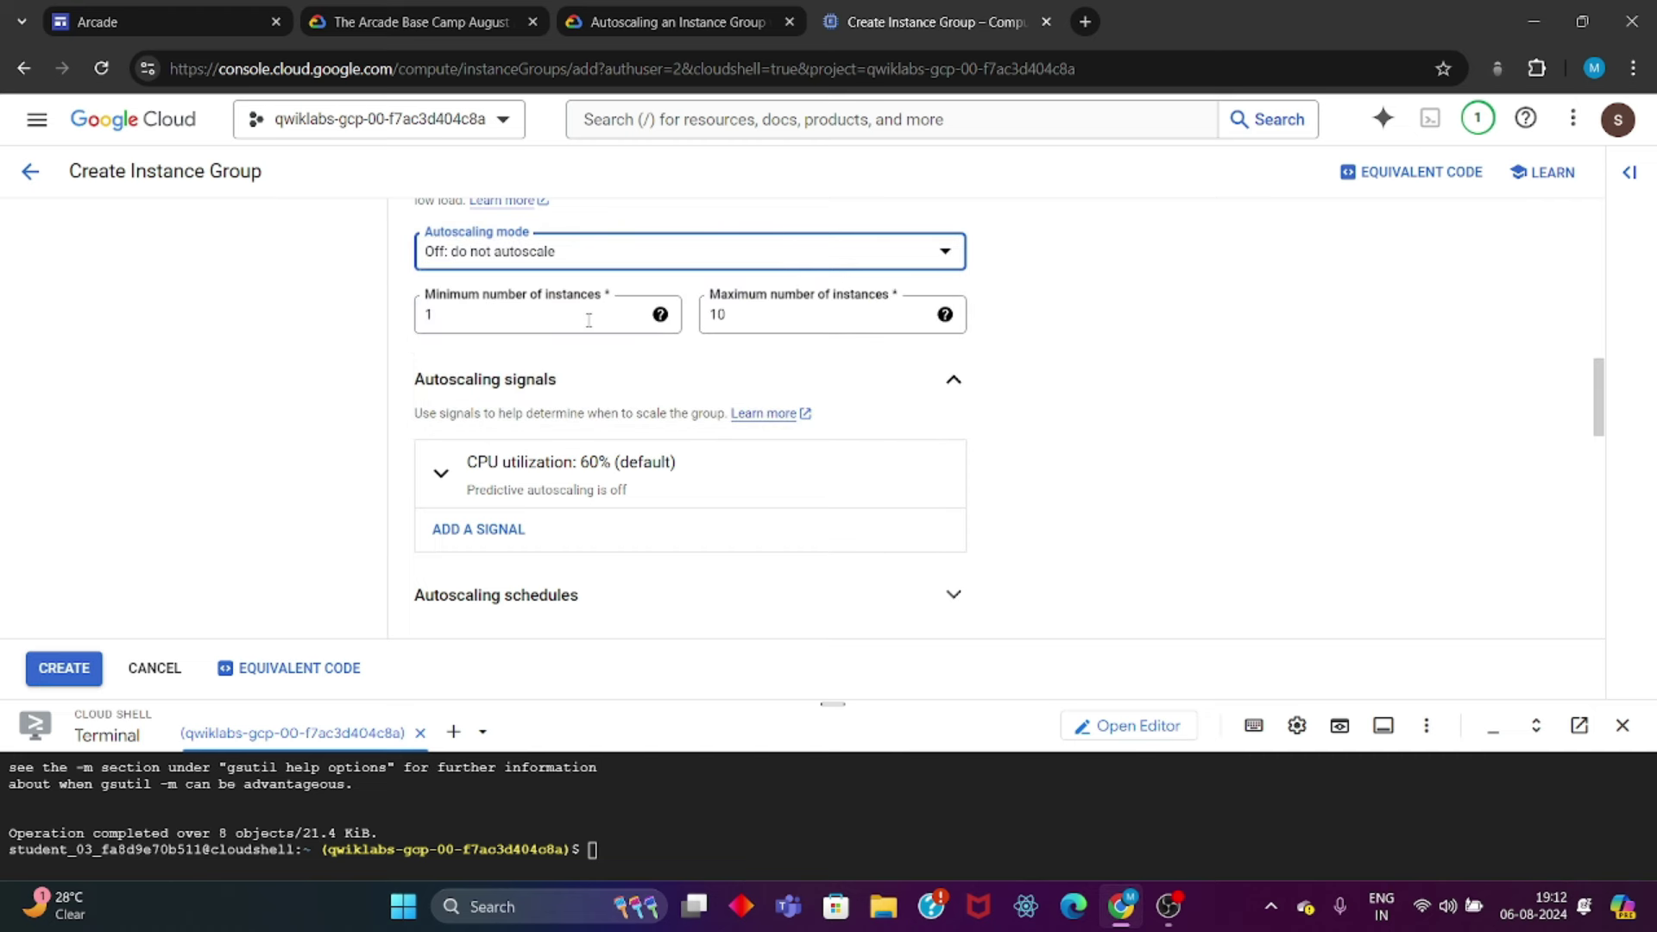
# Step: Run the lab's progress check for the "Create an instance template" task
pyautogui.click(686, 7)
pyautogui.scroll(2, 654, 344)
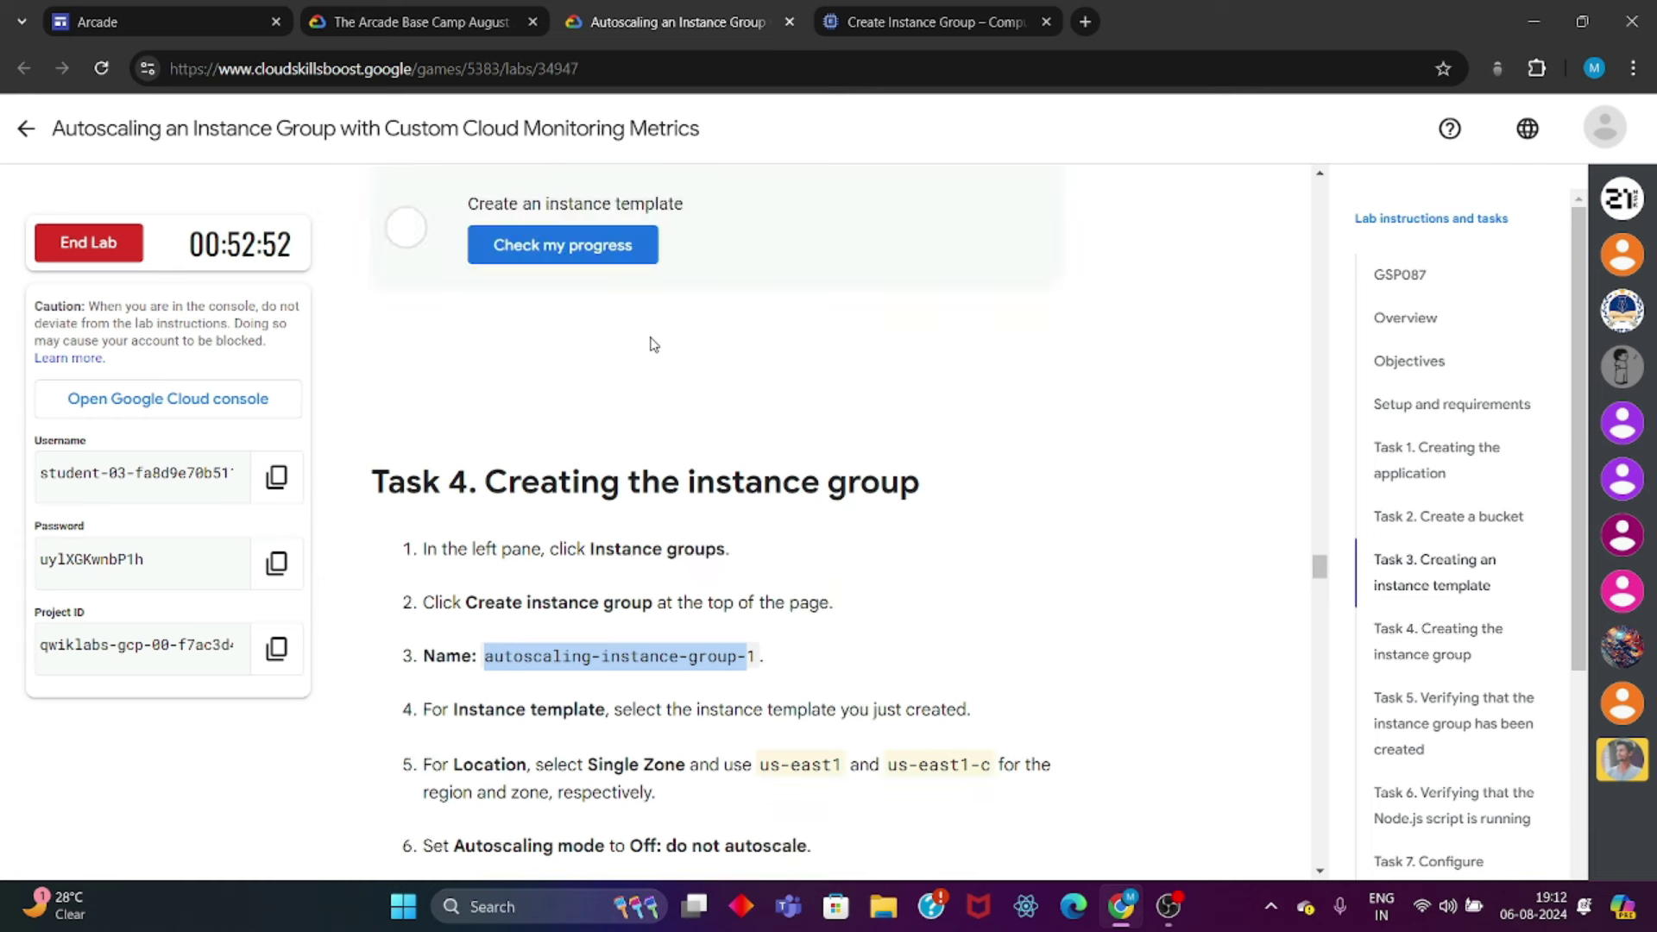
pyautogui.click(607, 264)
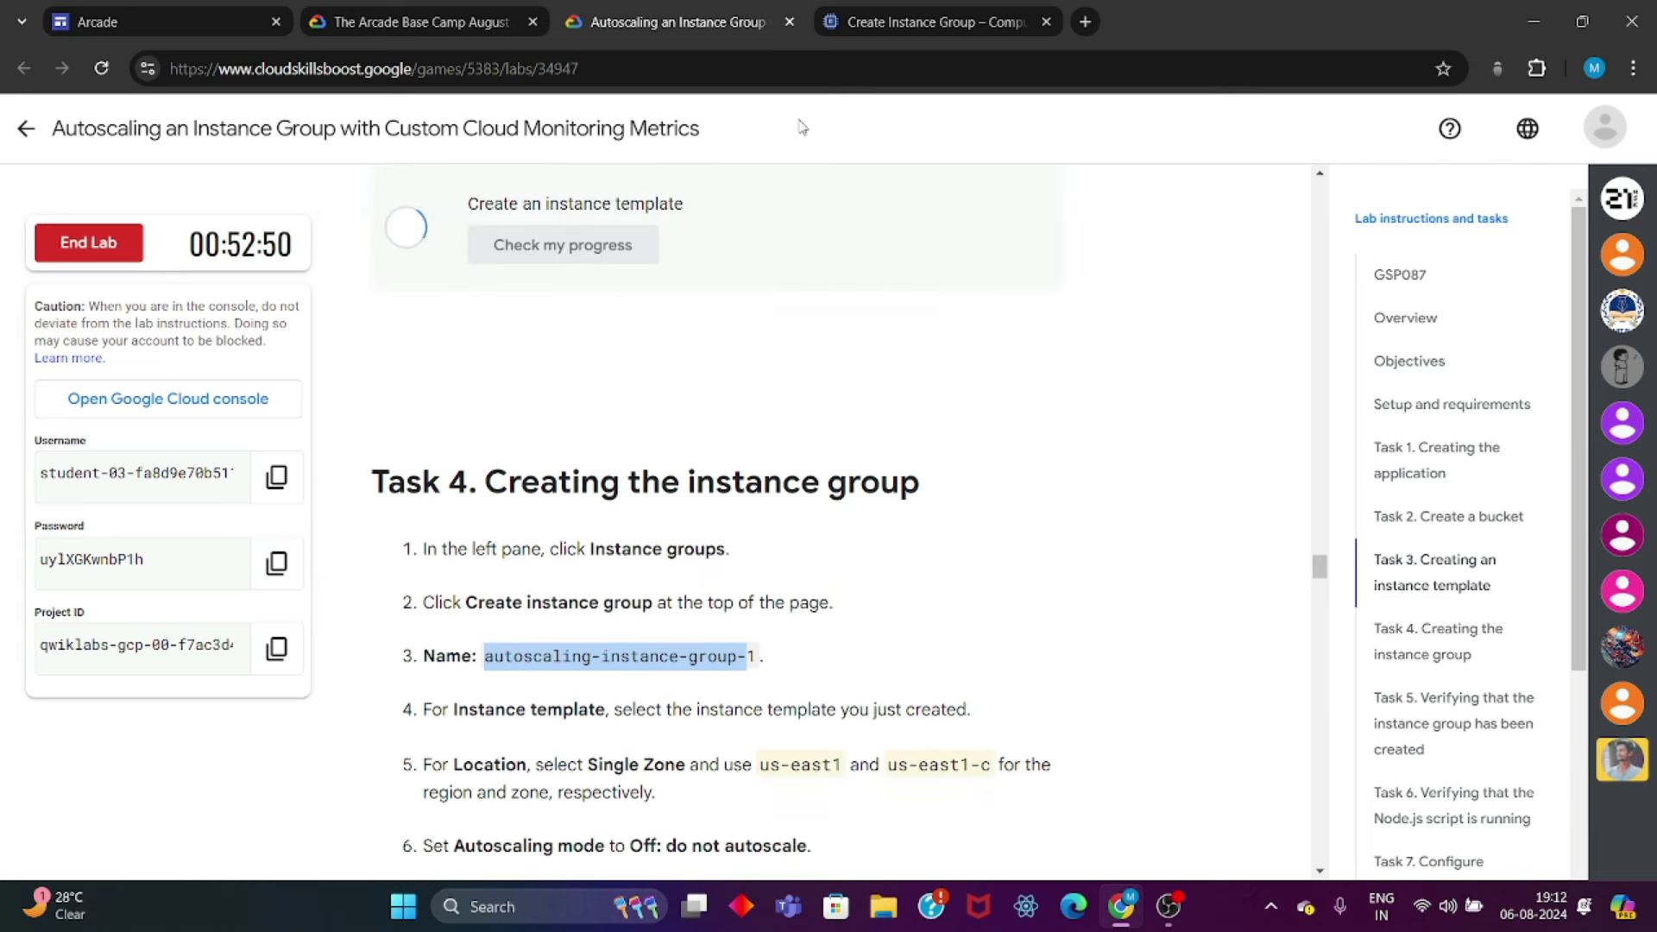
# Step: Leave the remaining instance group settings at their defaults and create the group
pyautogui.click(885, 7)
pyautogui.scroll(-6, 669, 539)
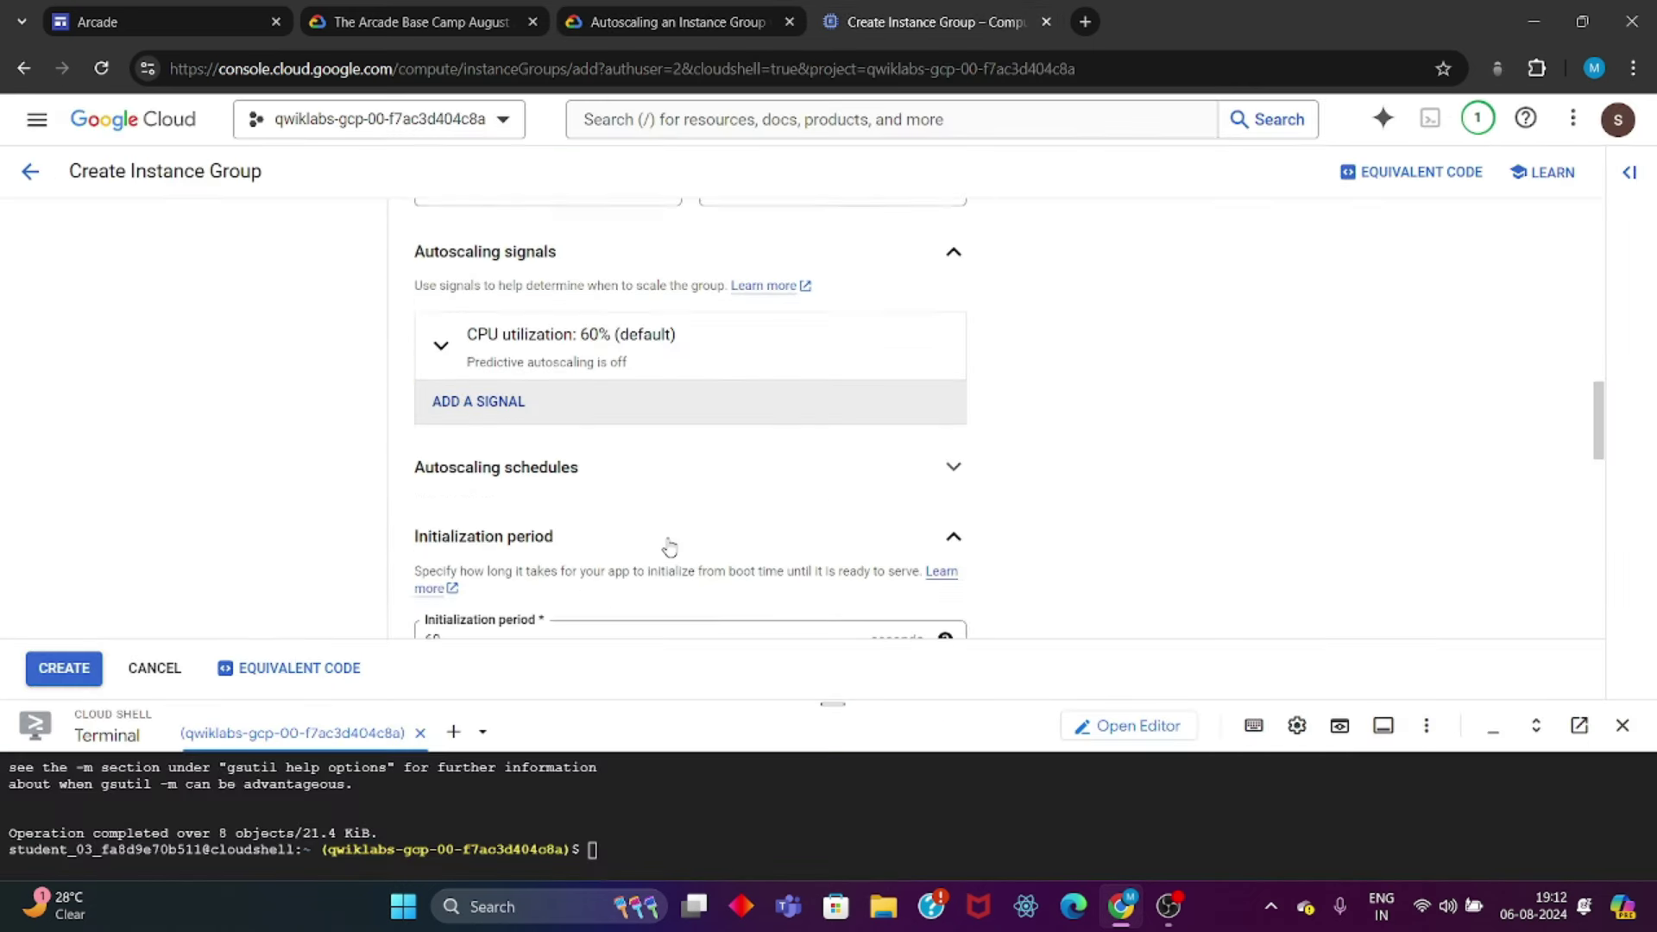
pyautogui.scroll(-5, 665, 491)
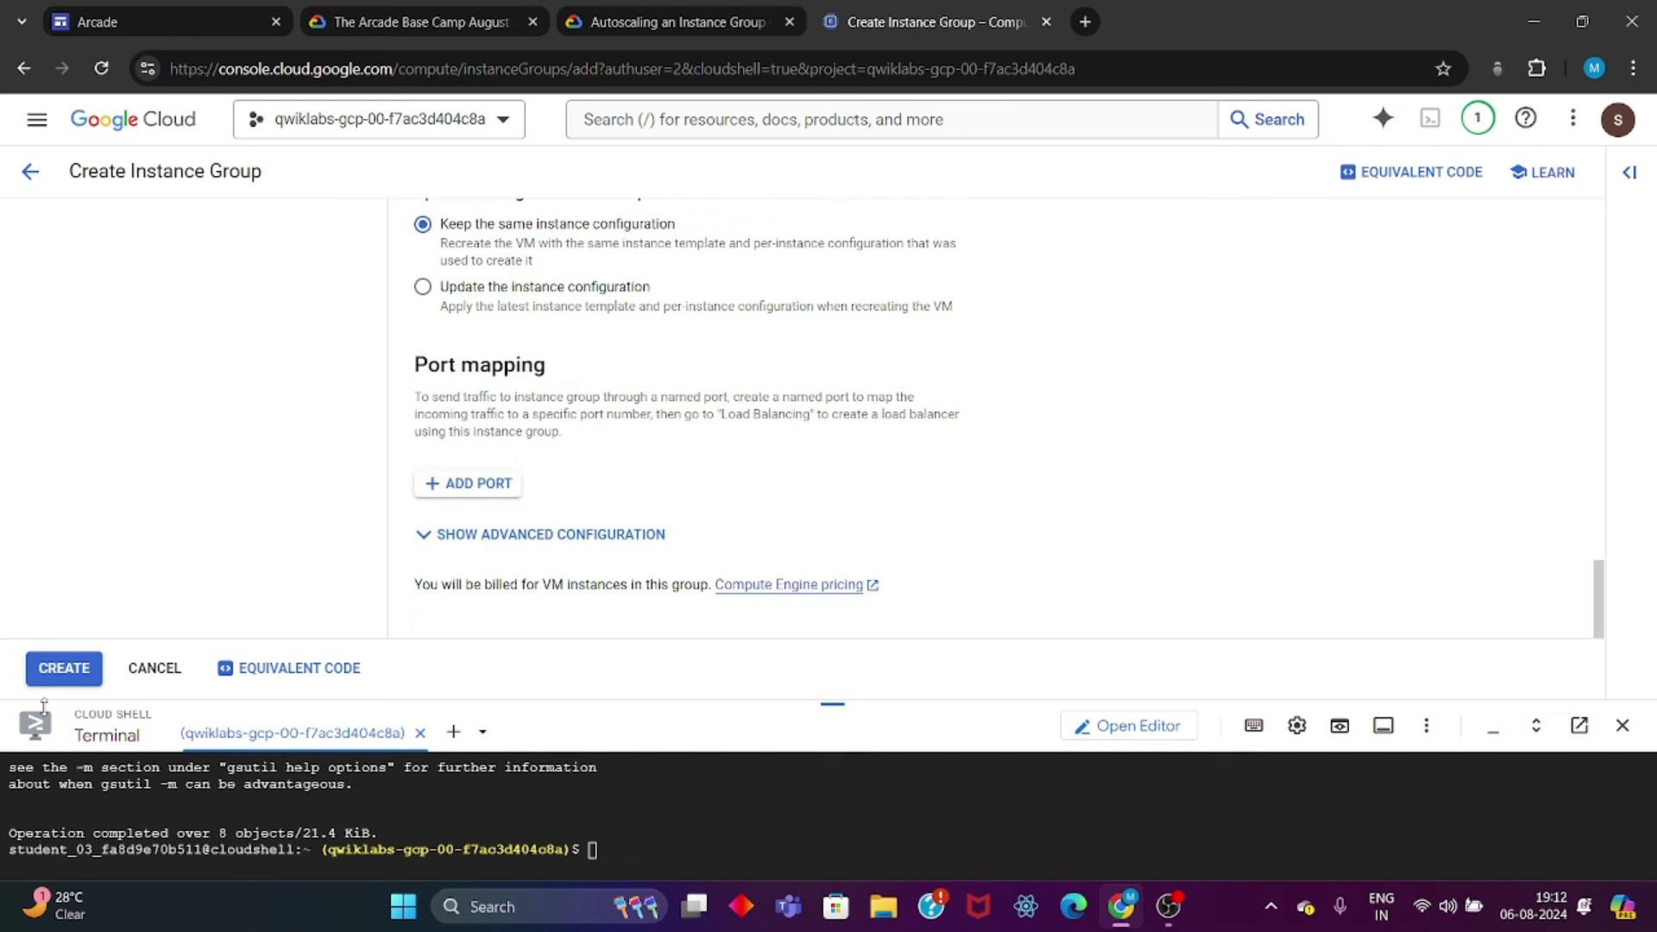
pyautogui.click(58, 676)
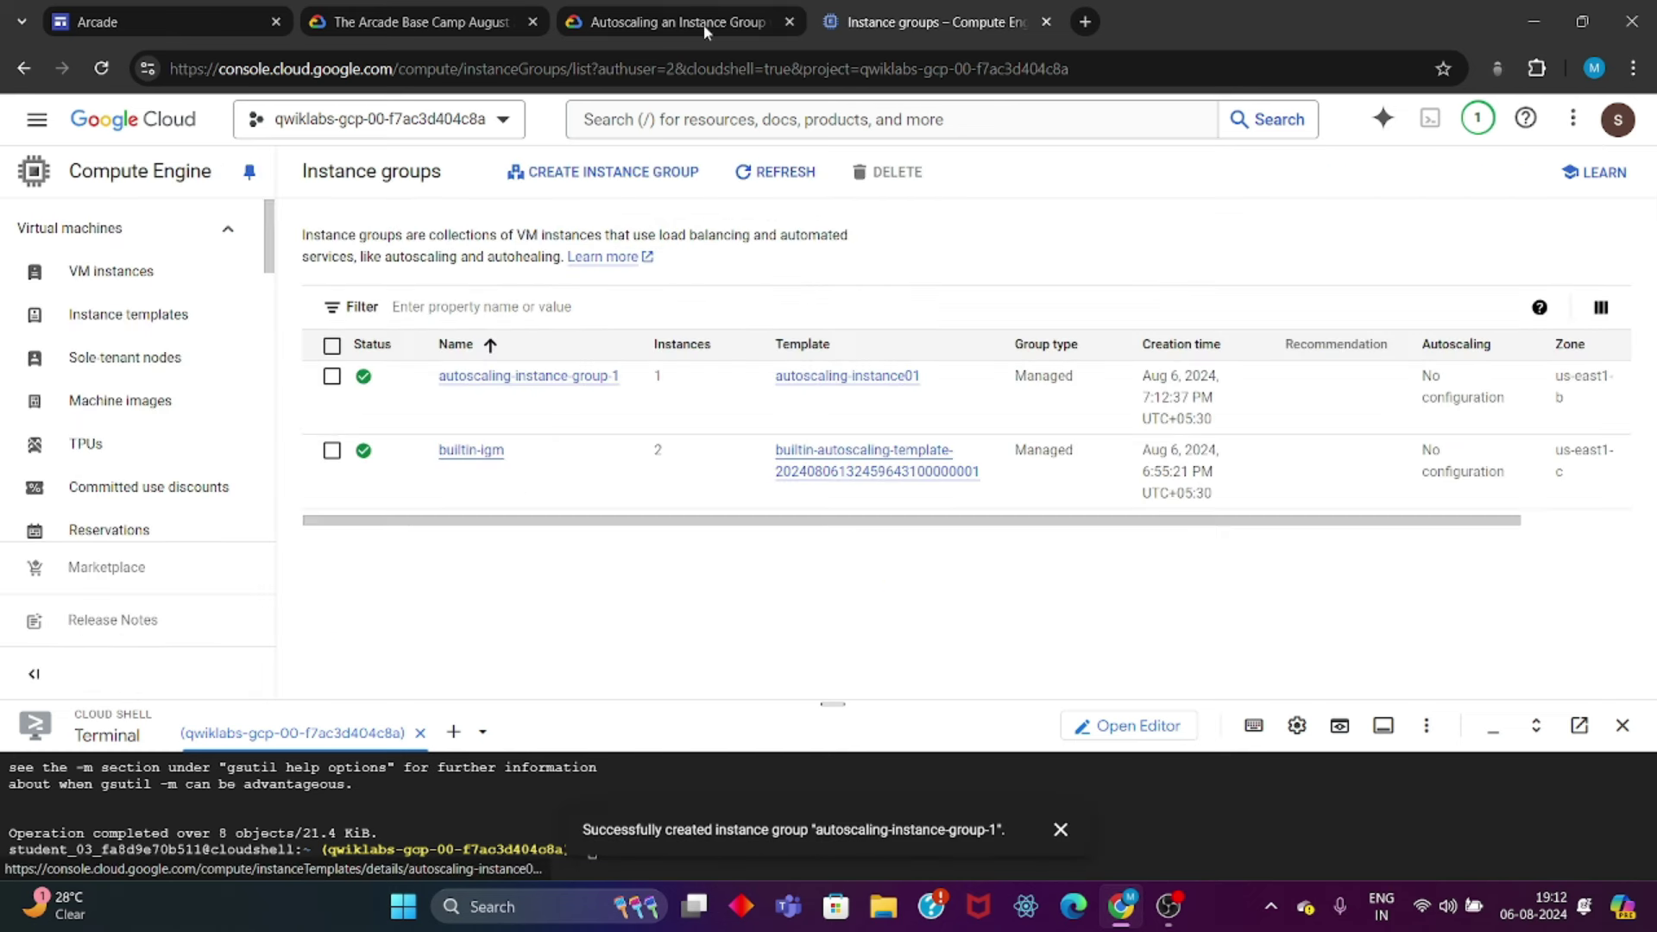
# Step: Run the lab's progress check for the "Create an instance group" task and repeat it
pyautogui.click(693, 19)
pyautogui.click(616, 794)
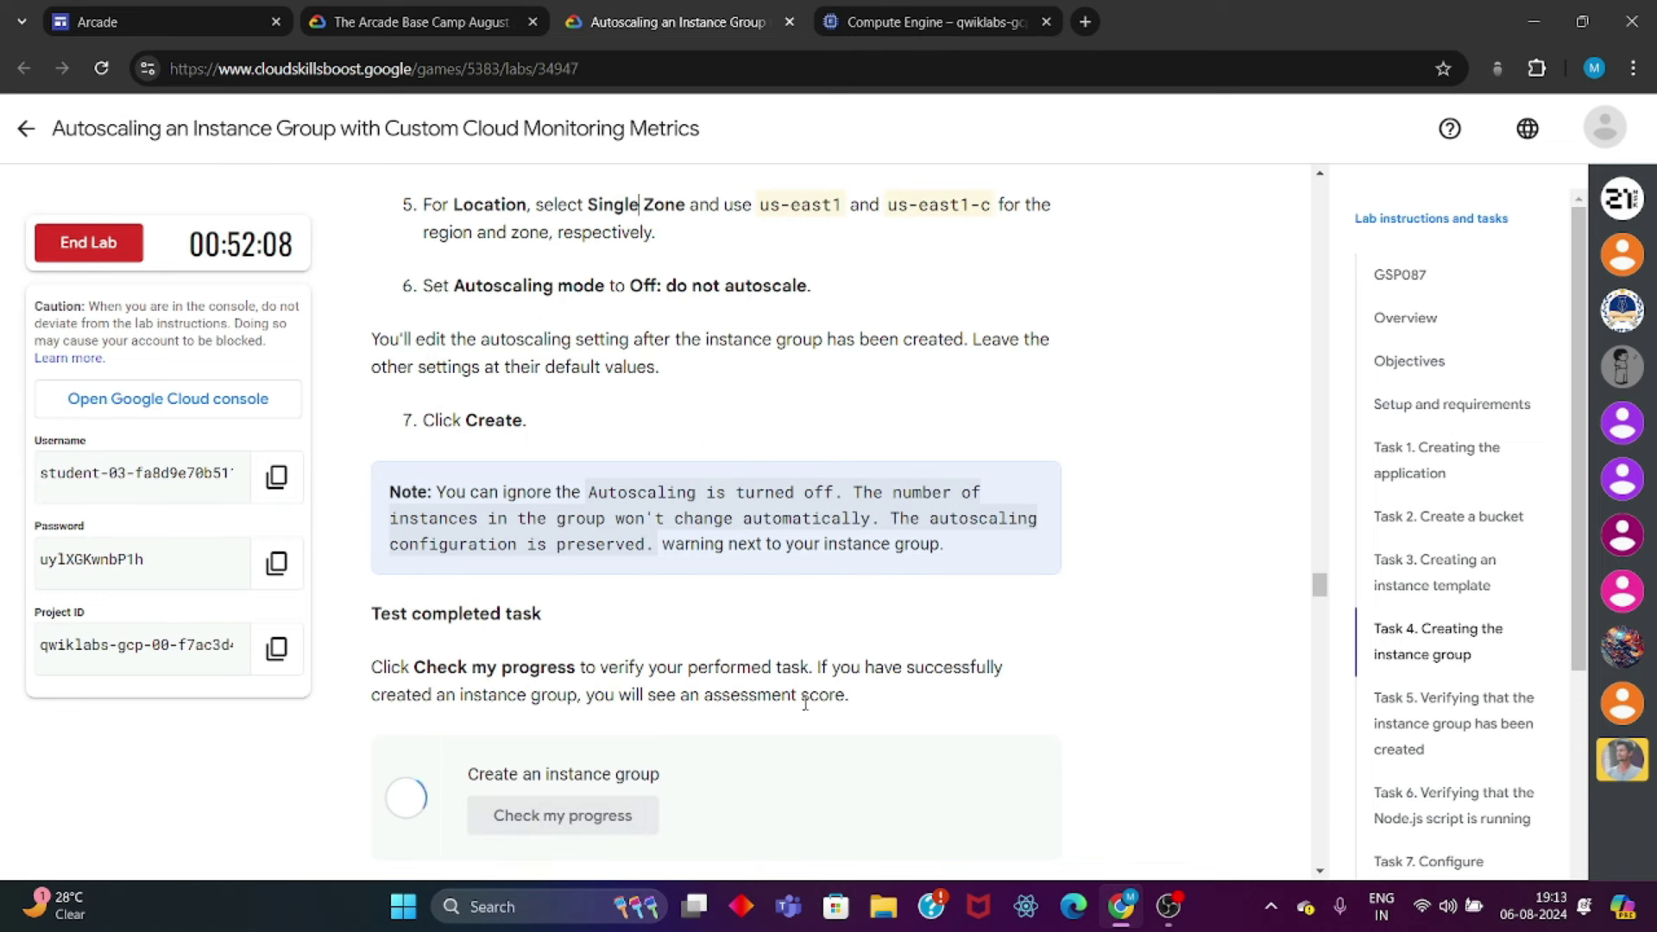
pyautogui.scroll(-4, 805, 703)
pyautogui.scroll(-2, 805, 703)
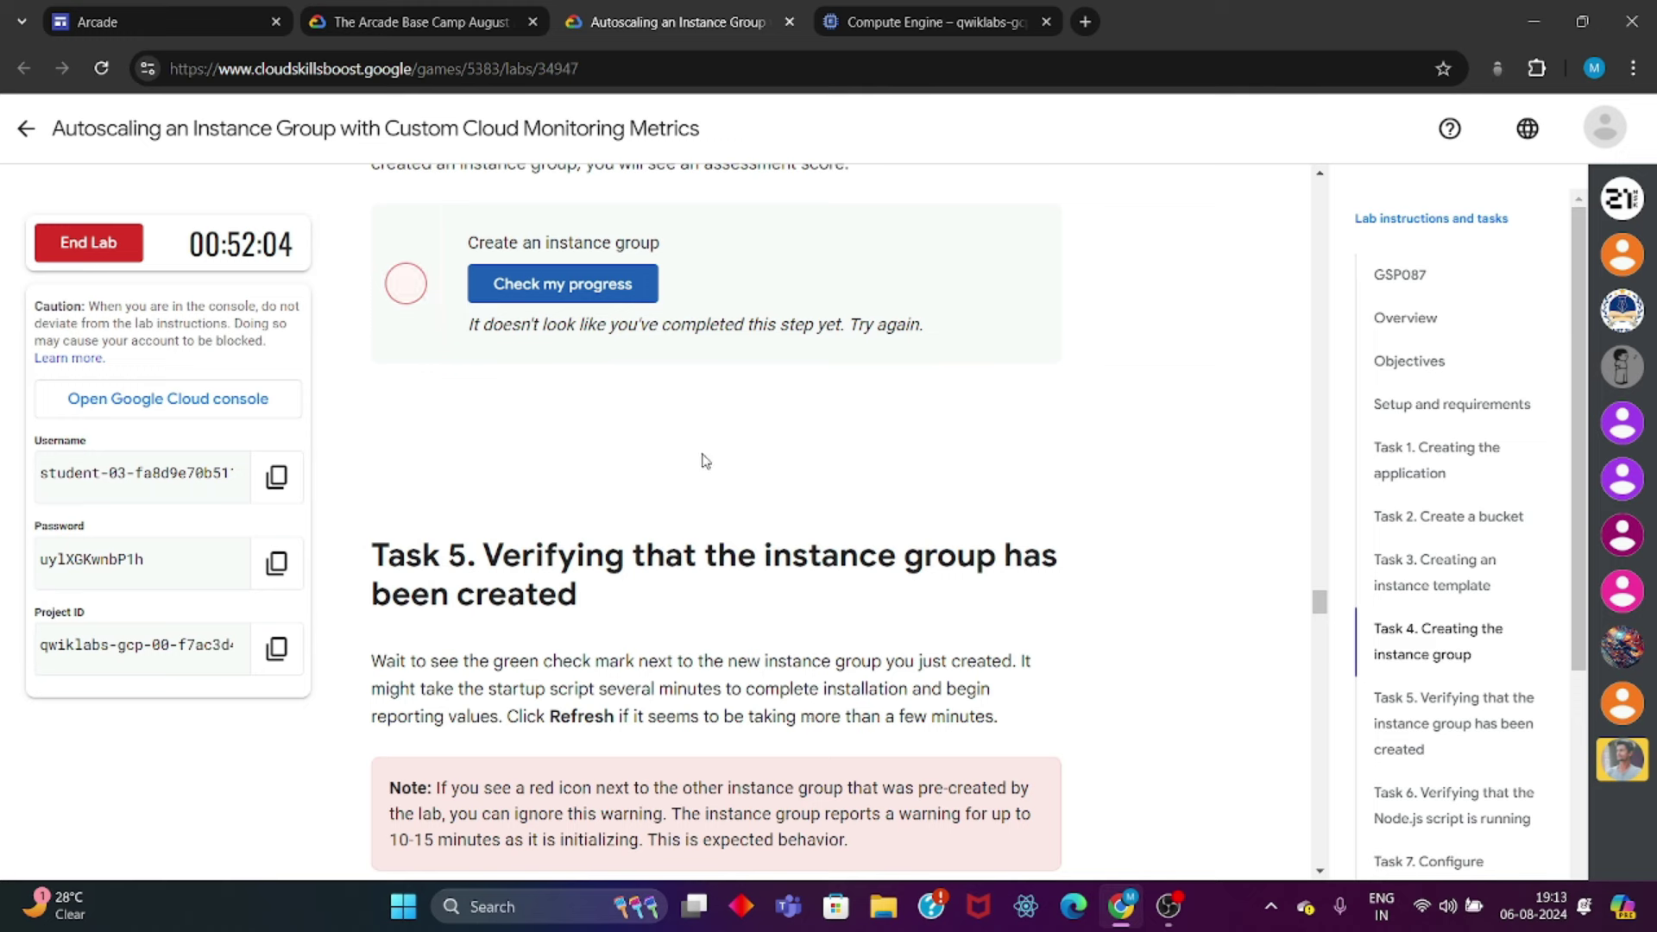
pyautogui.click(627, 282)
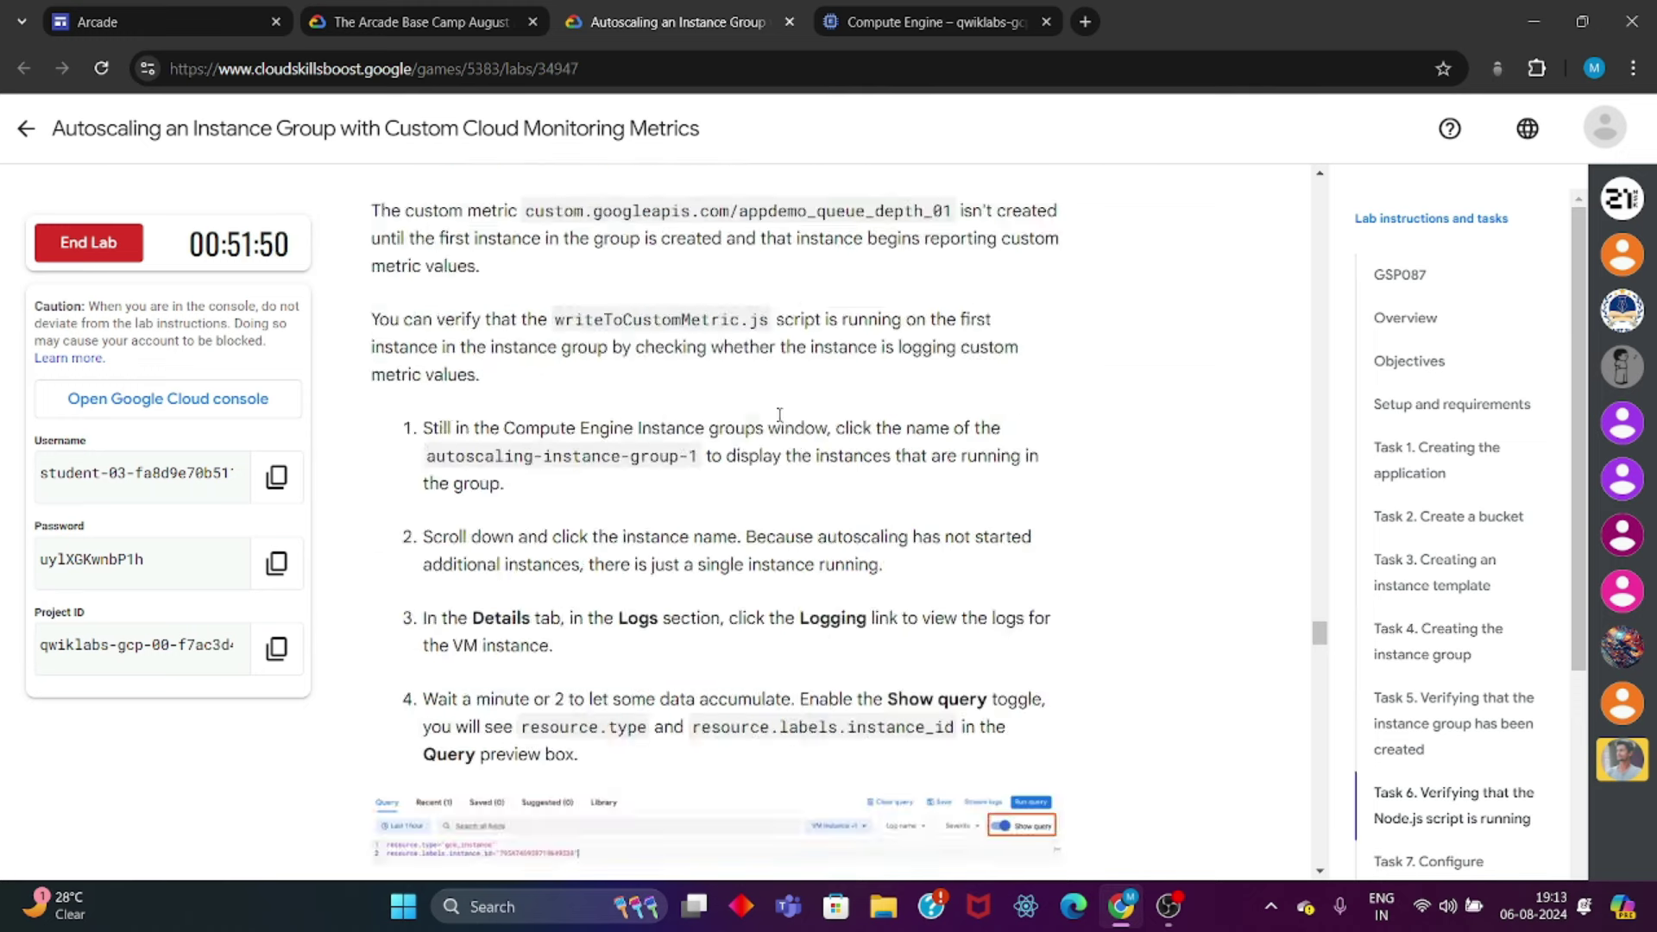
# Step: Examine the details and monitoring of autoscaling-instance-group-1, and open its runtime logs in Logs Explorer
pyautogui.scroll(-5, 779, 414)
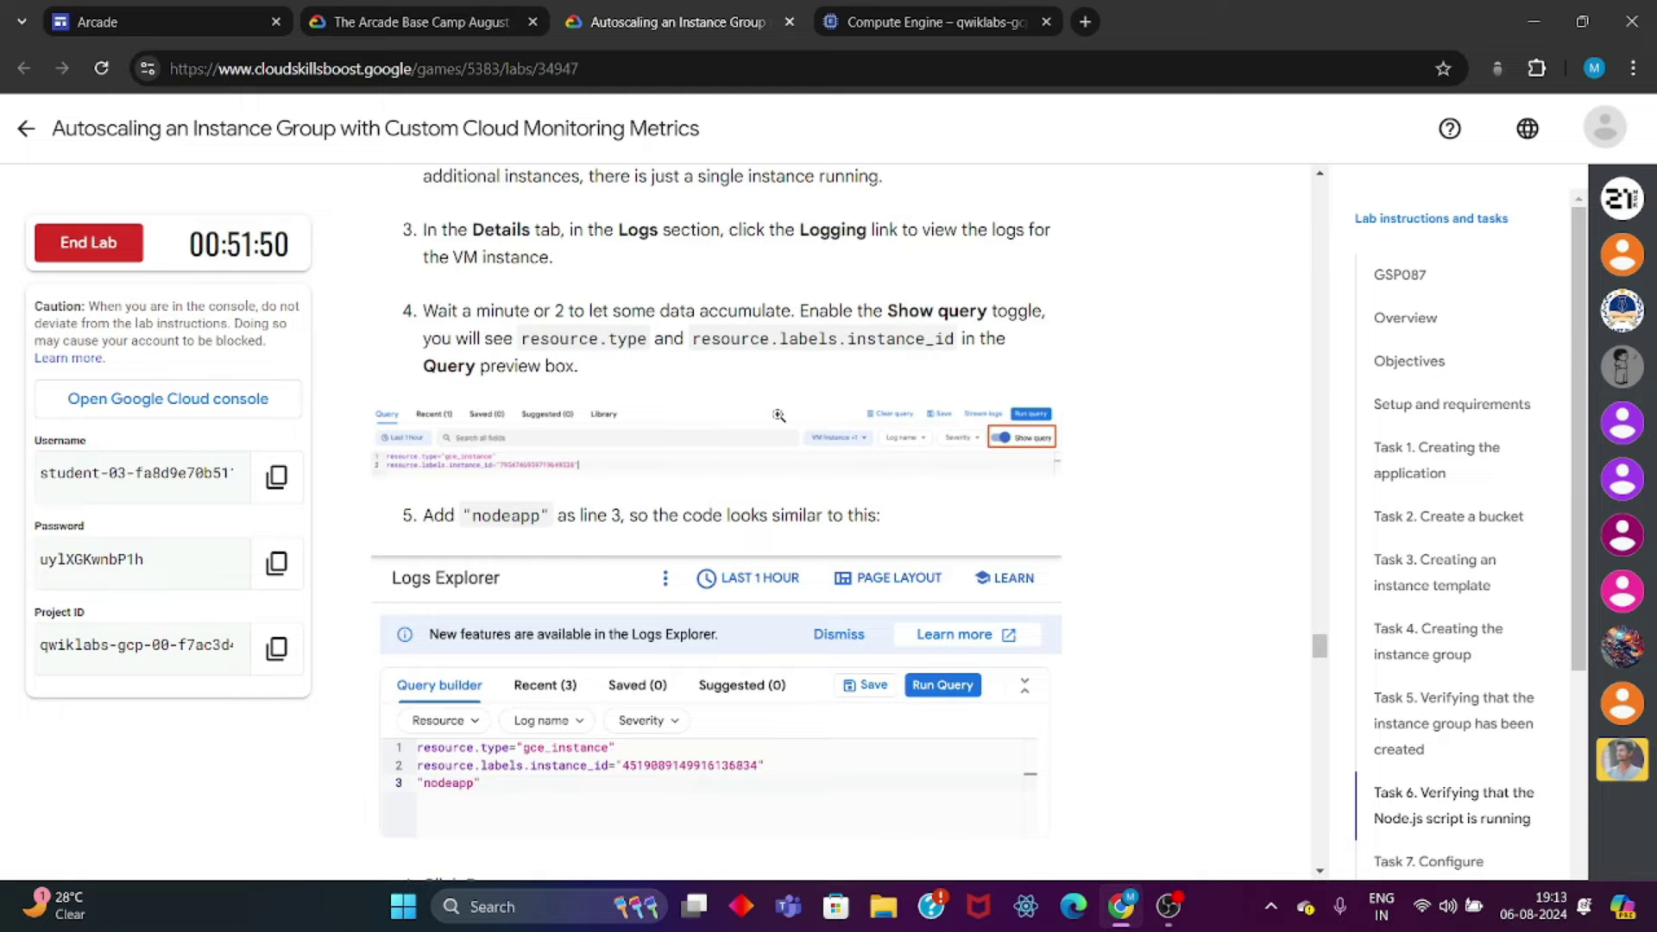
pyautogui.click(868, 8)
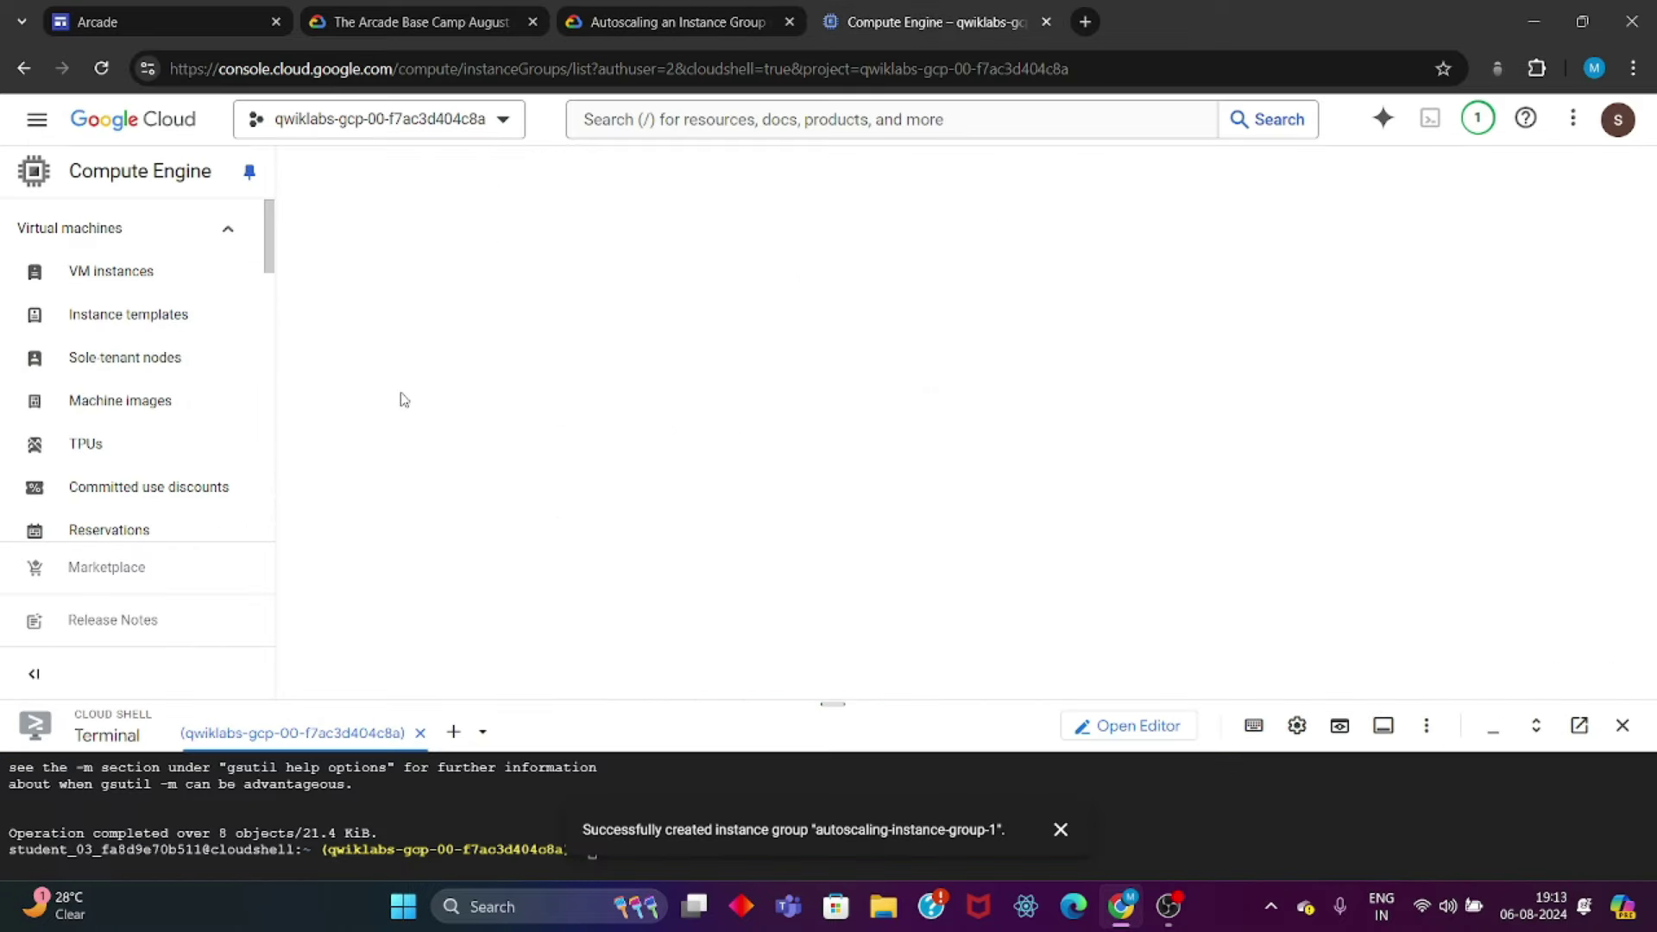
pyautogui.scroll(-3, 174, 484)
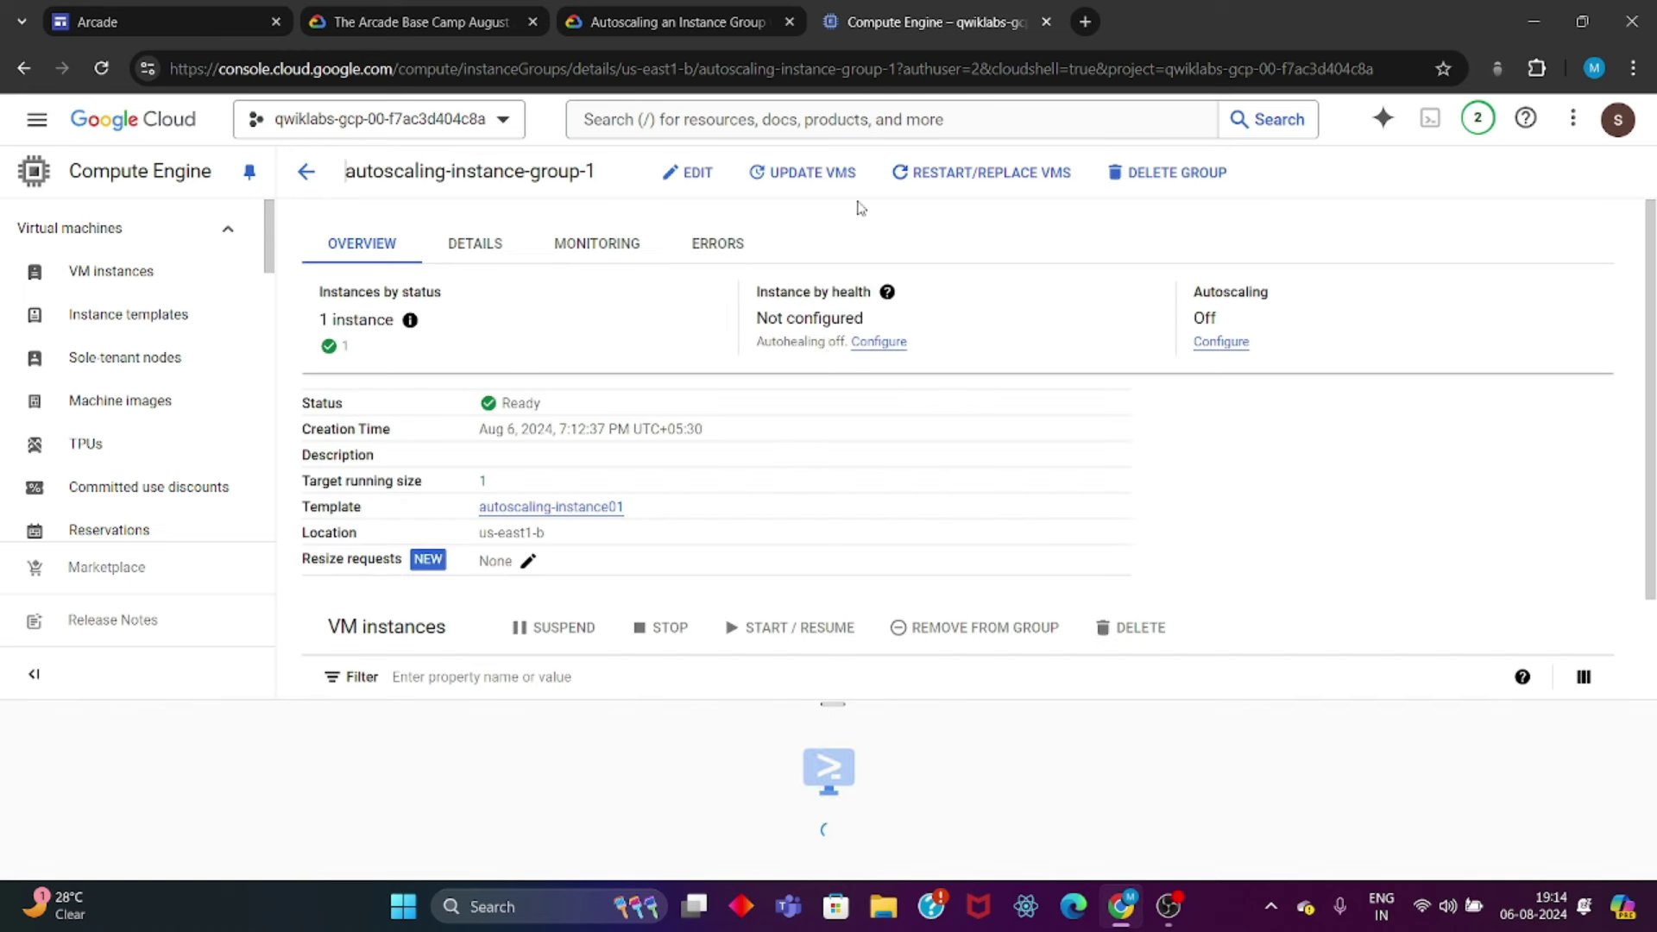
pyautogui.click(457, 246)
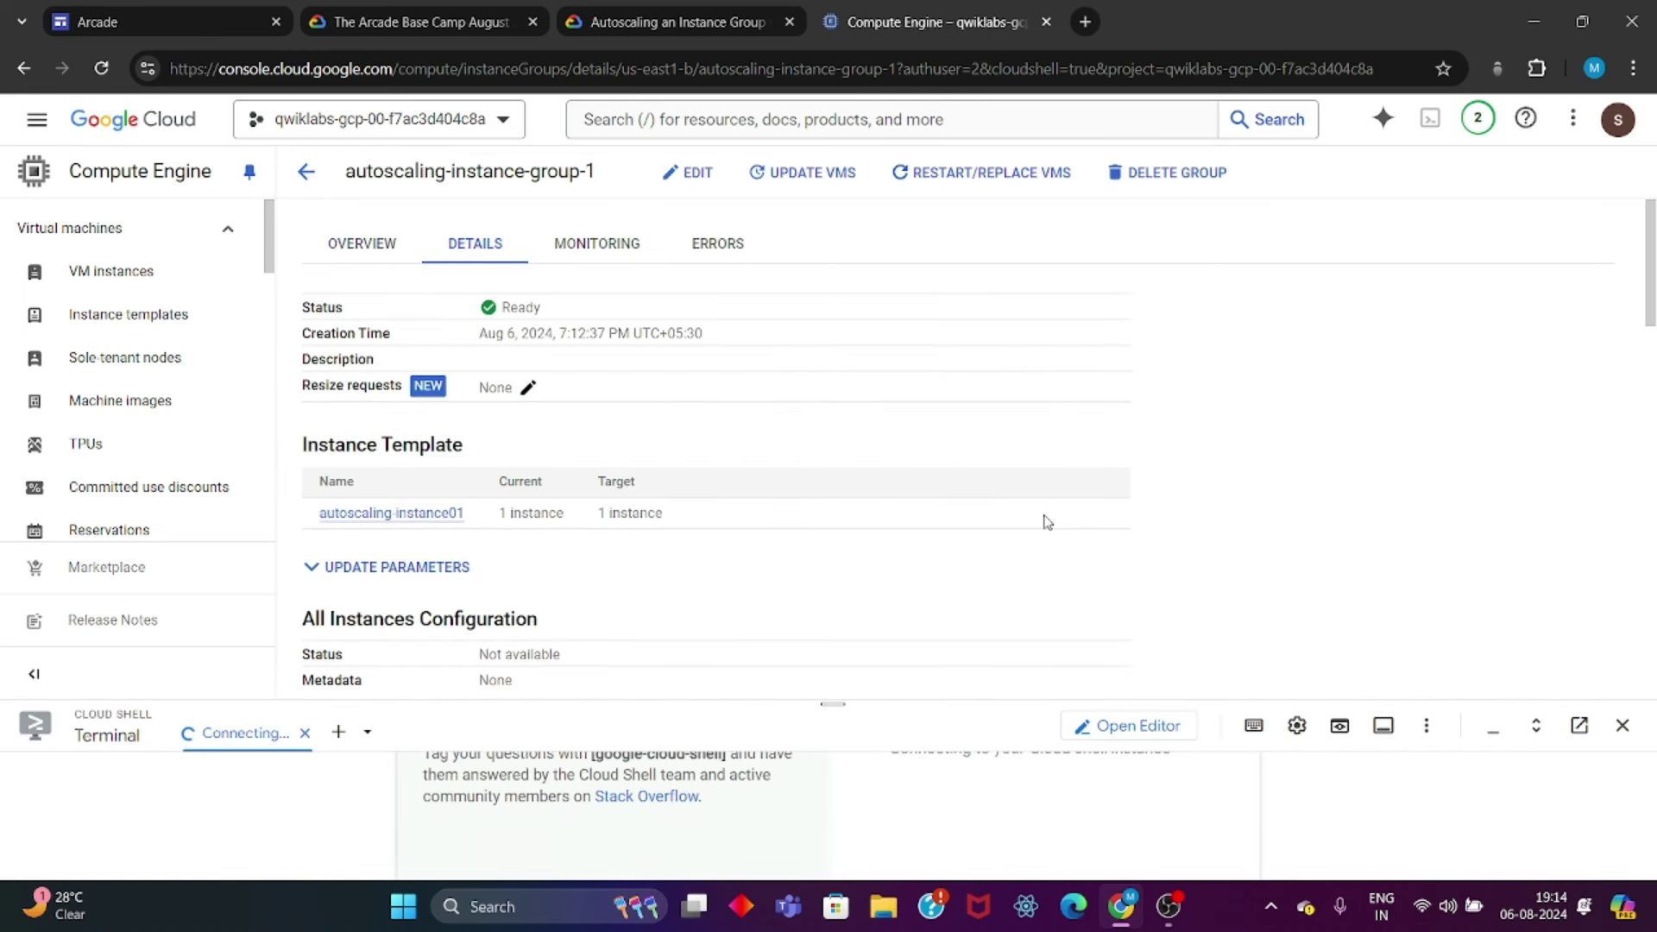
pyautogui.click(632, 250)
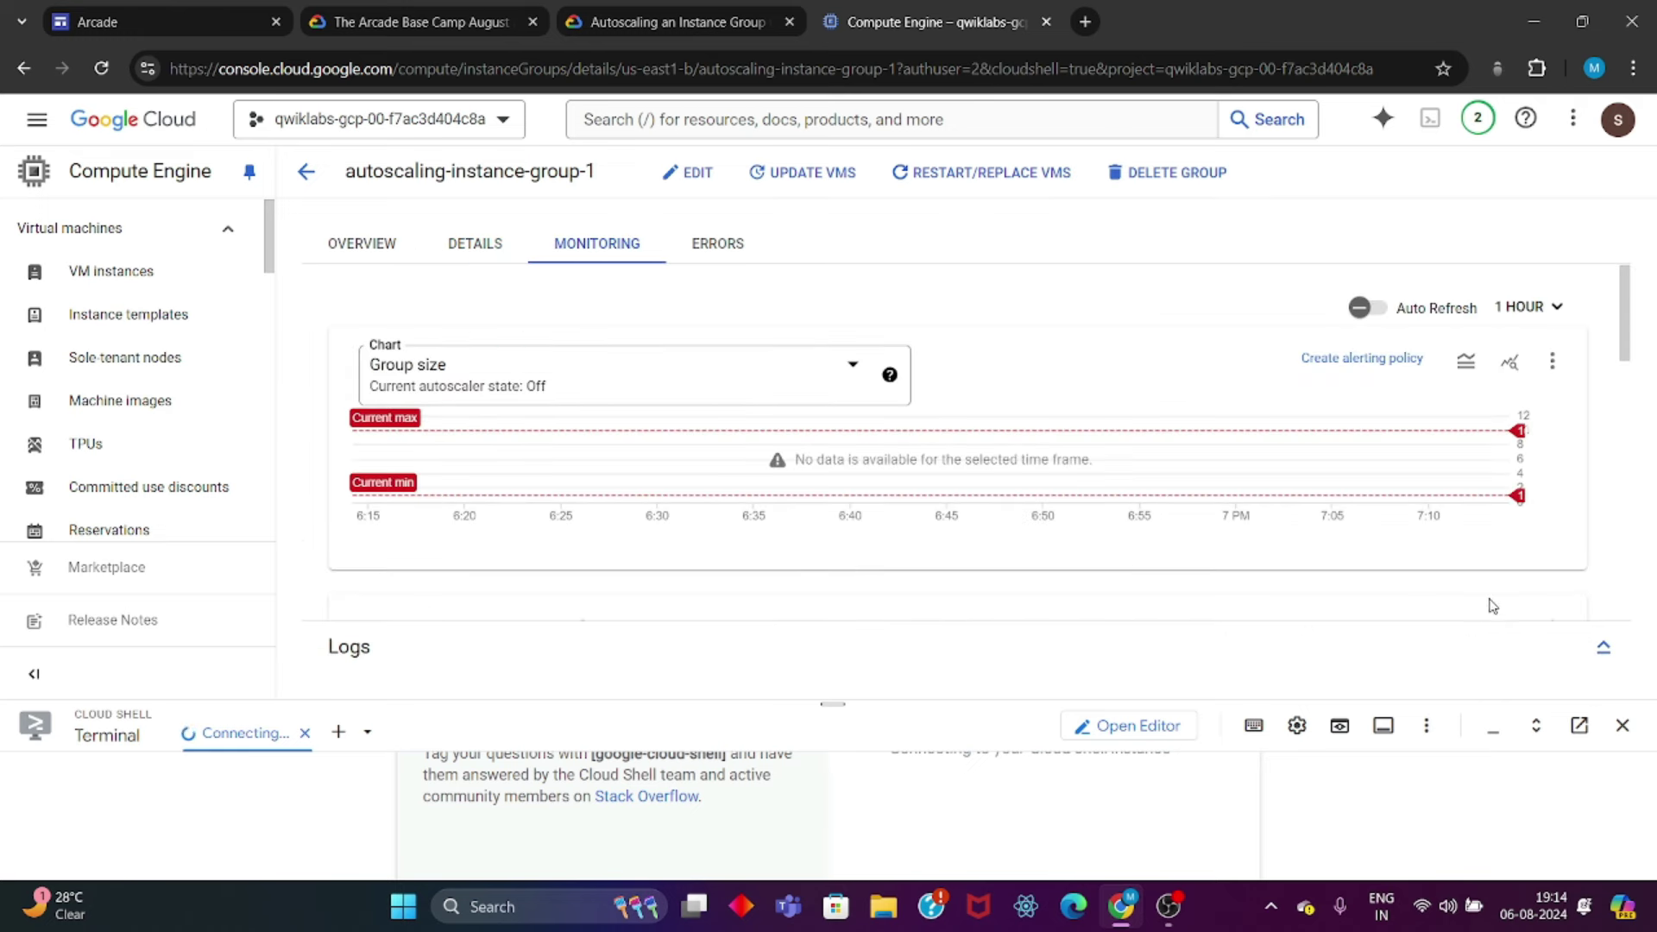
pyautogui.click(1596, 646)
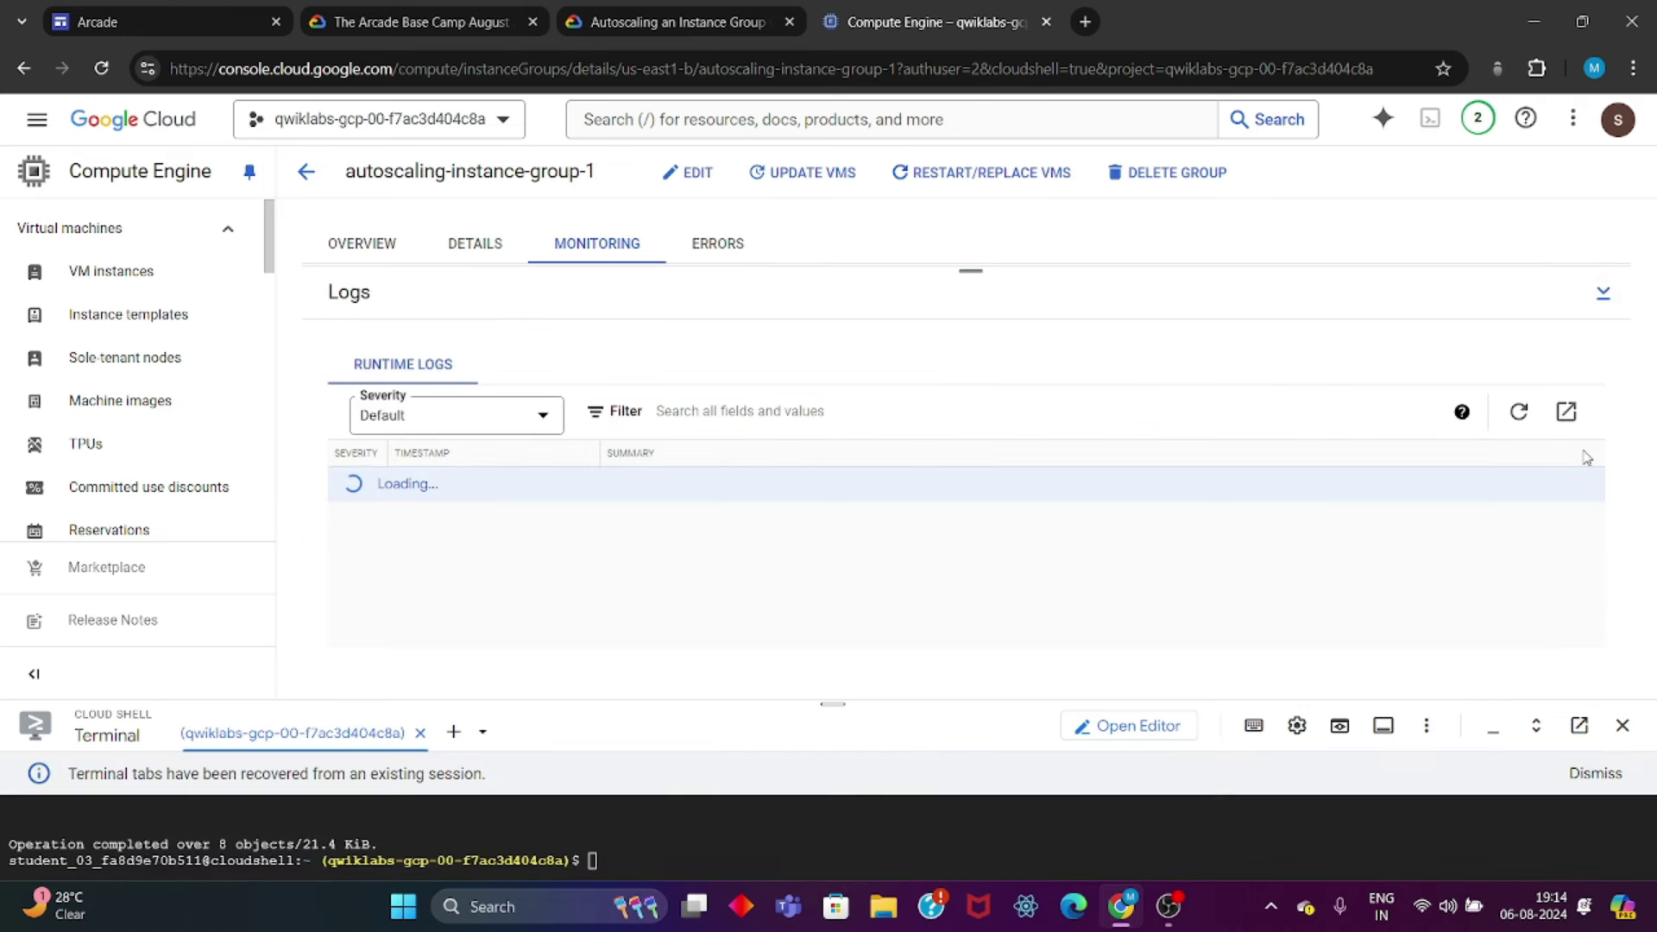
pyautogui.click(1579, 416)
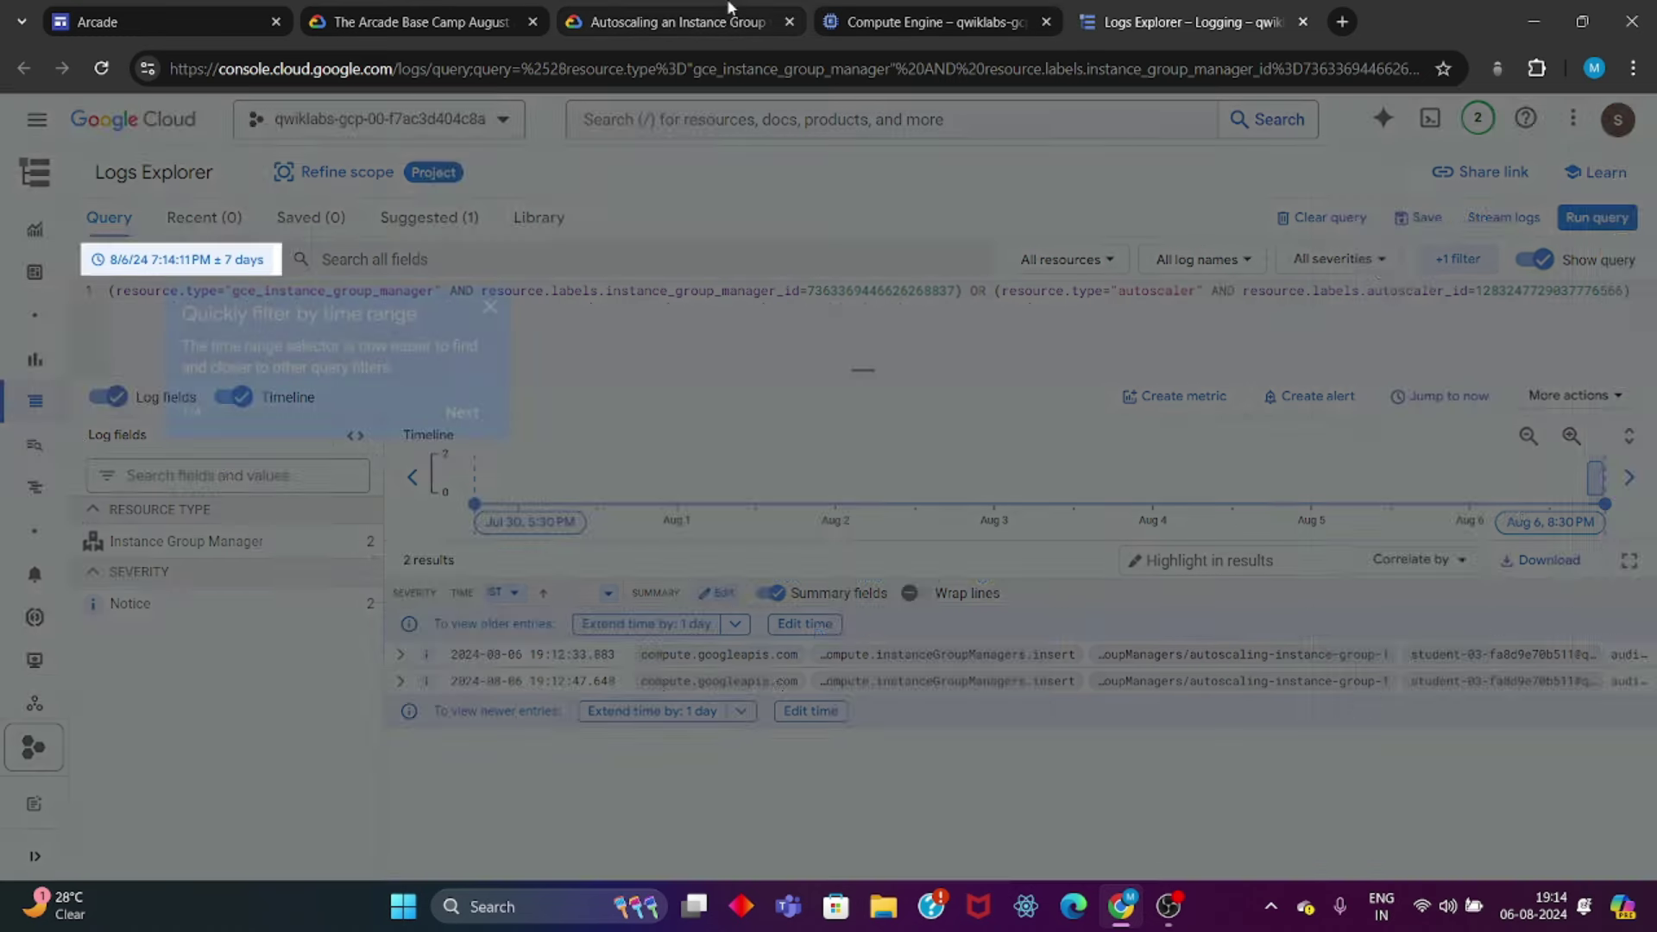
# Step: Consult Task 7 of the lab instructions and open autoscaling-instance-group-1 for editing at its Autoscaling section
pyautogui.click(673, 22)
pyautogui.scroll(-20, 763, 309)
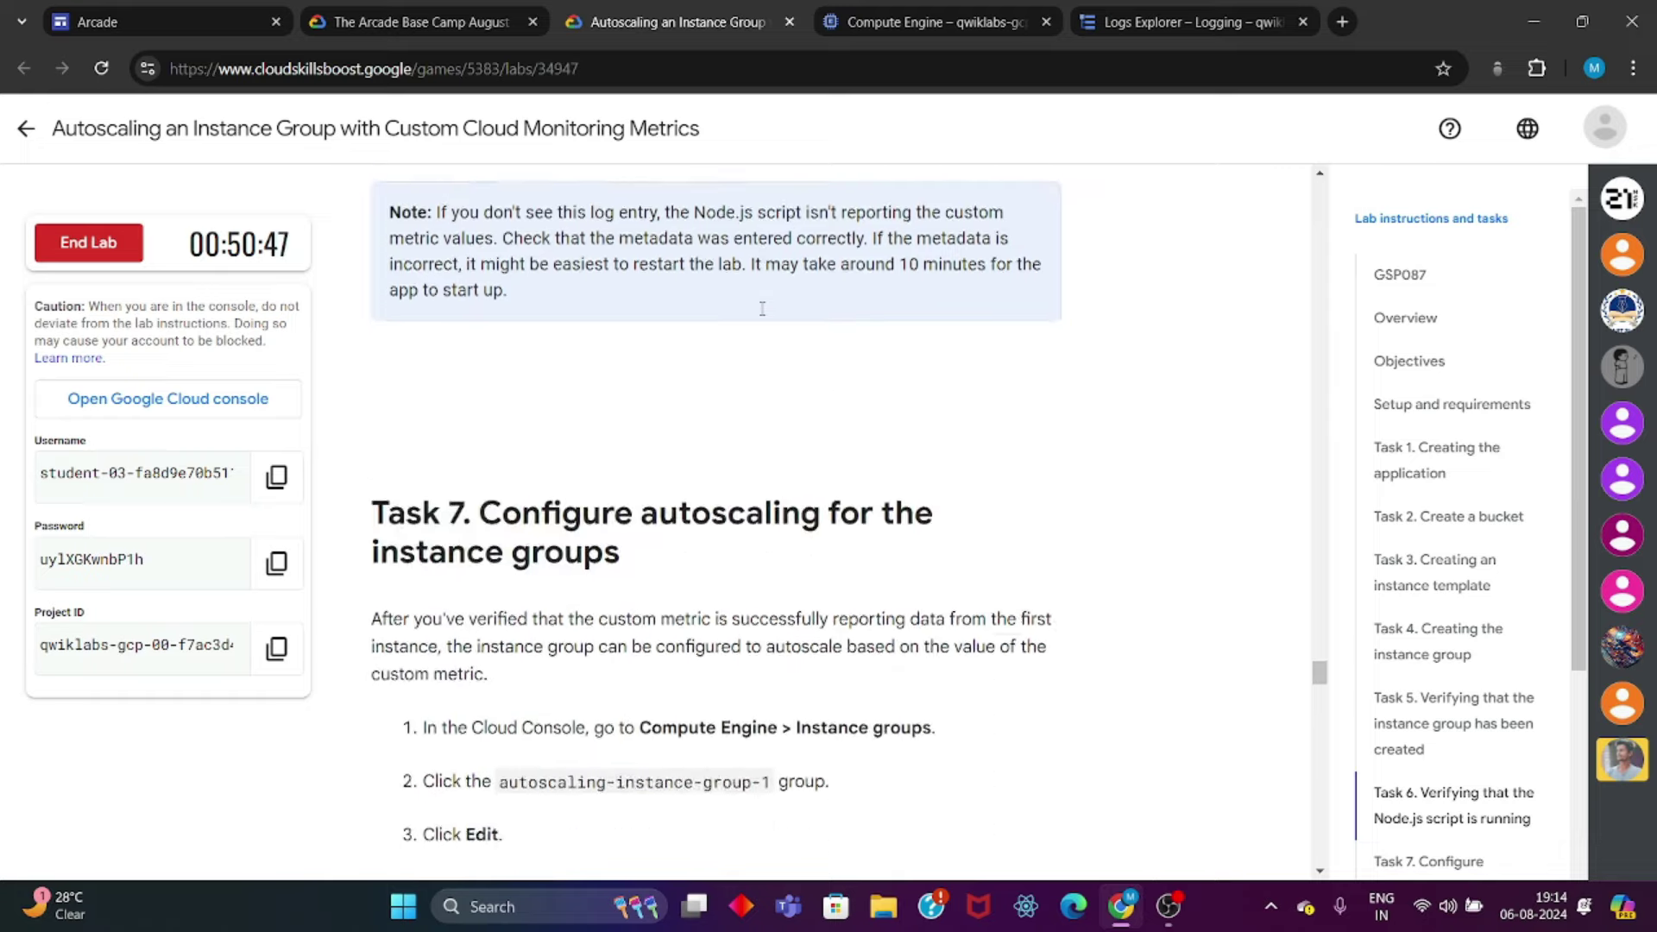
pyautogui.click(923, 10)
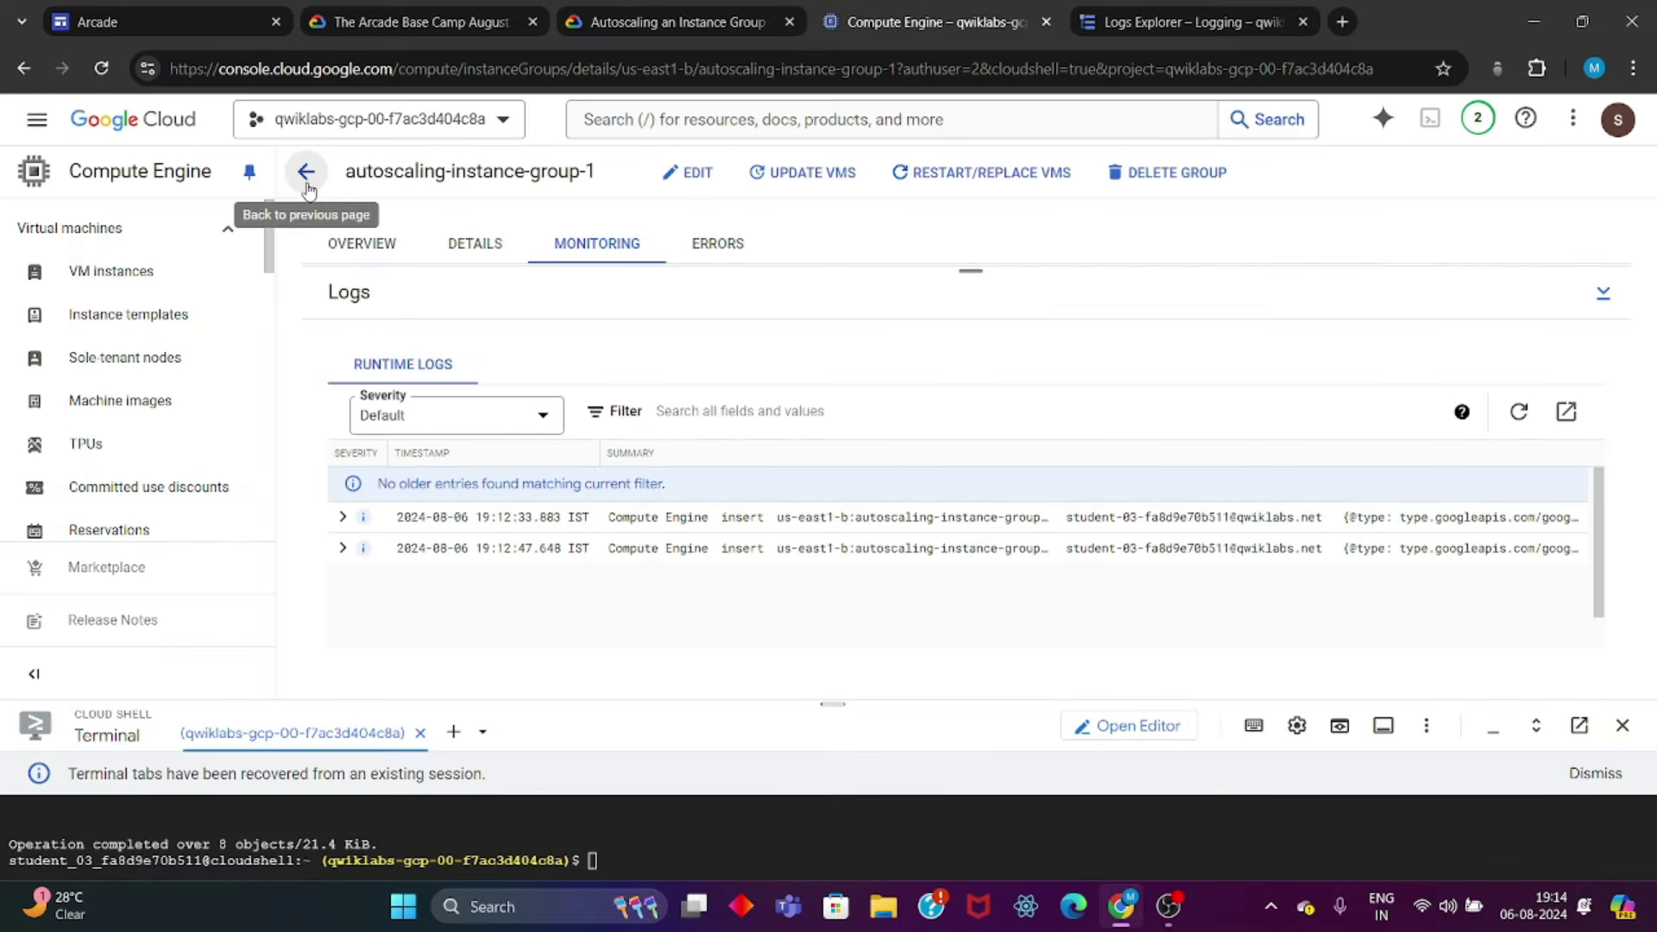
pyautogui.click(674, 200)
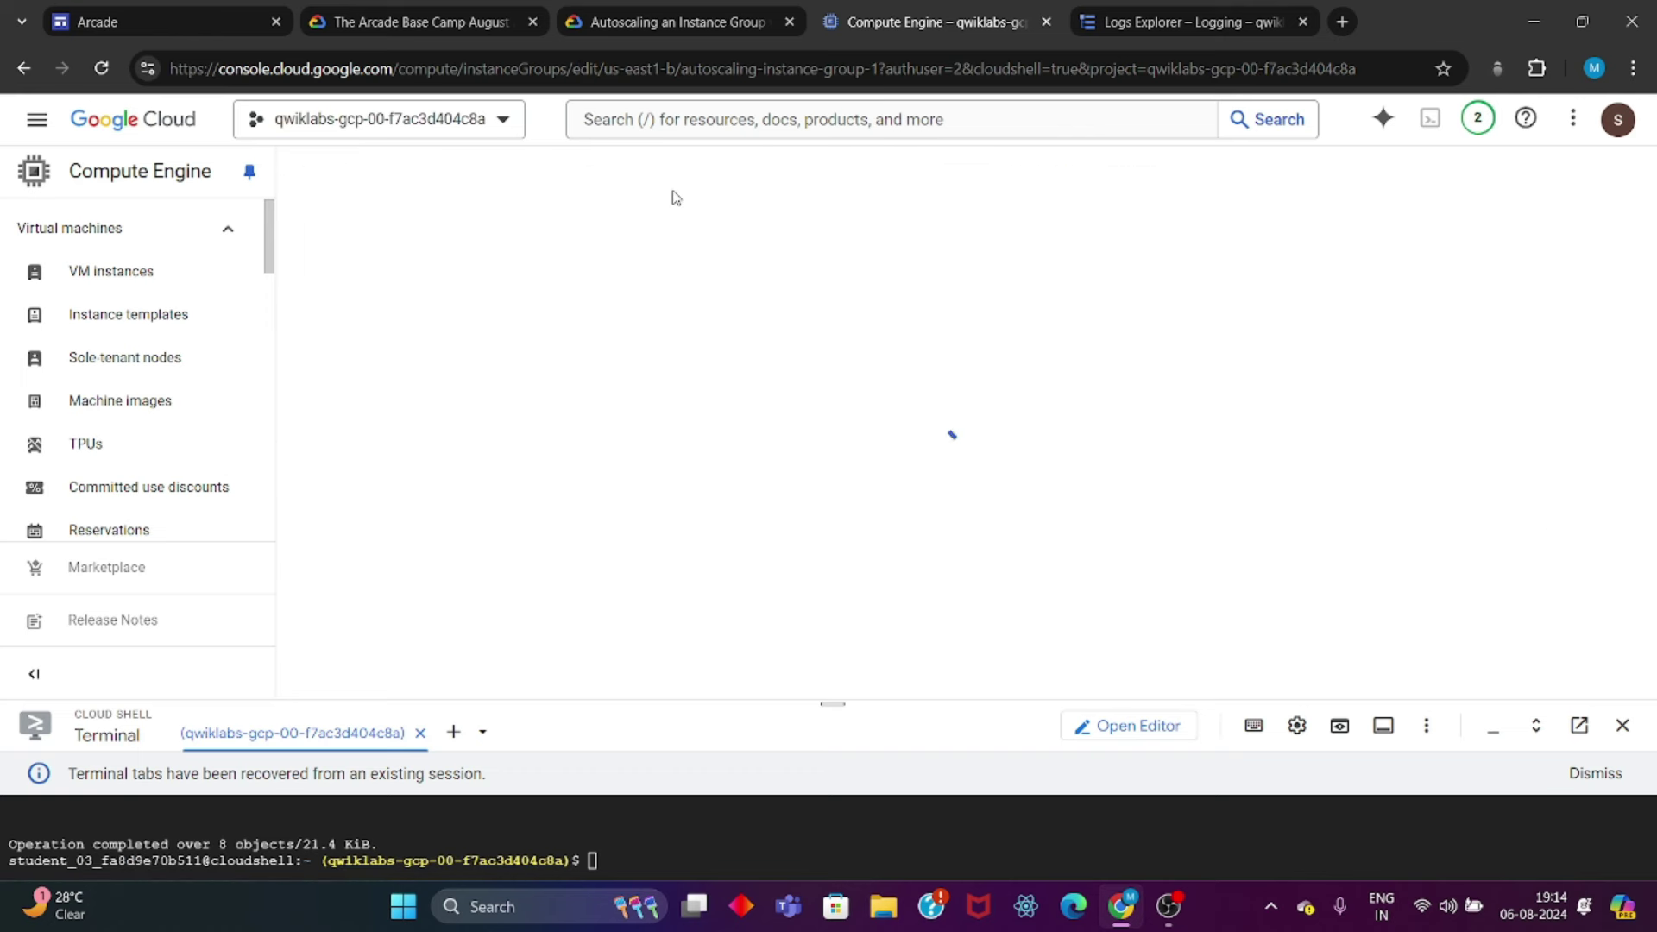
pyautogui.scroll(-6, 986, 465)
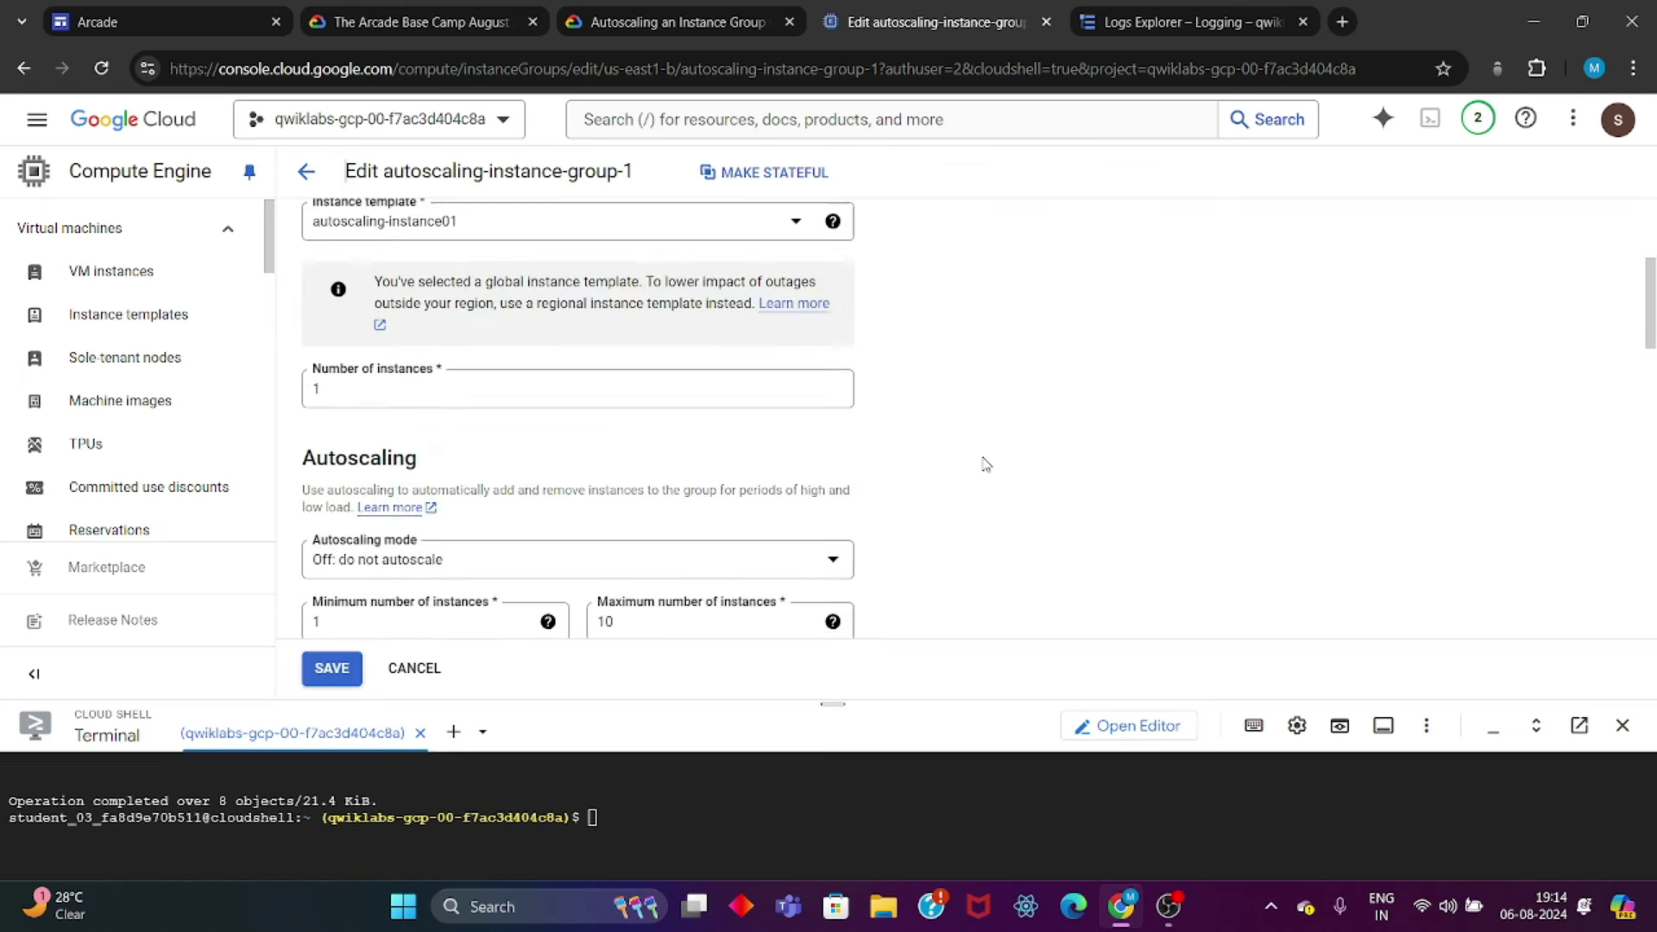
# Step: Turn autoscaling on to add and remove instances to the group, with a maximum of 3 instances
pyautogui.click(798, 265)
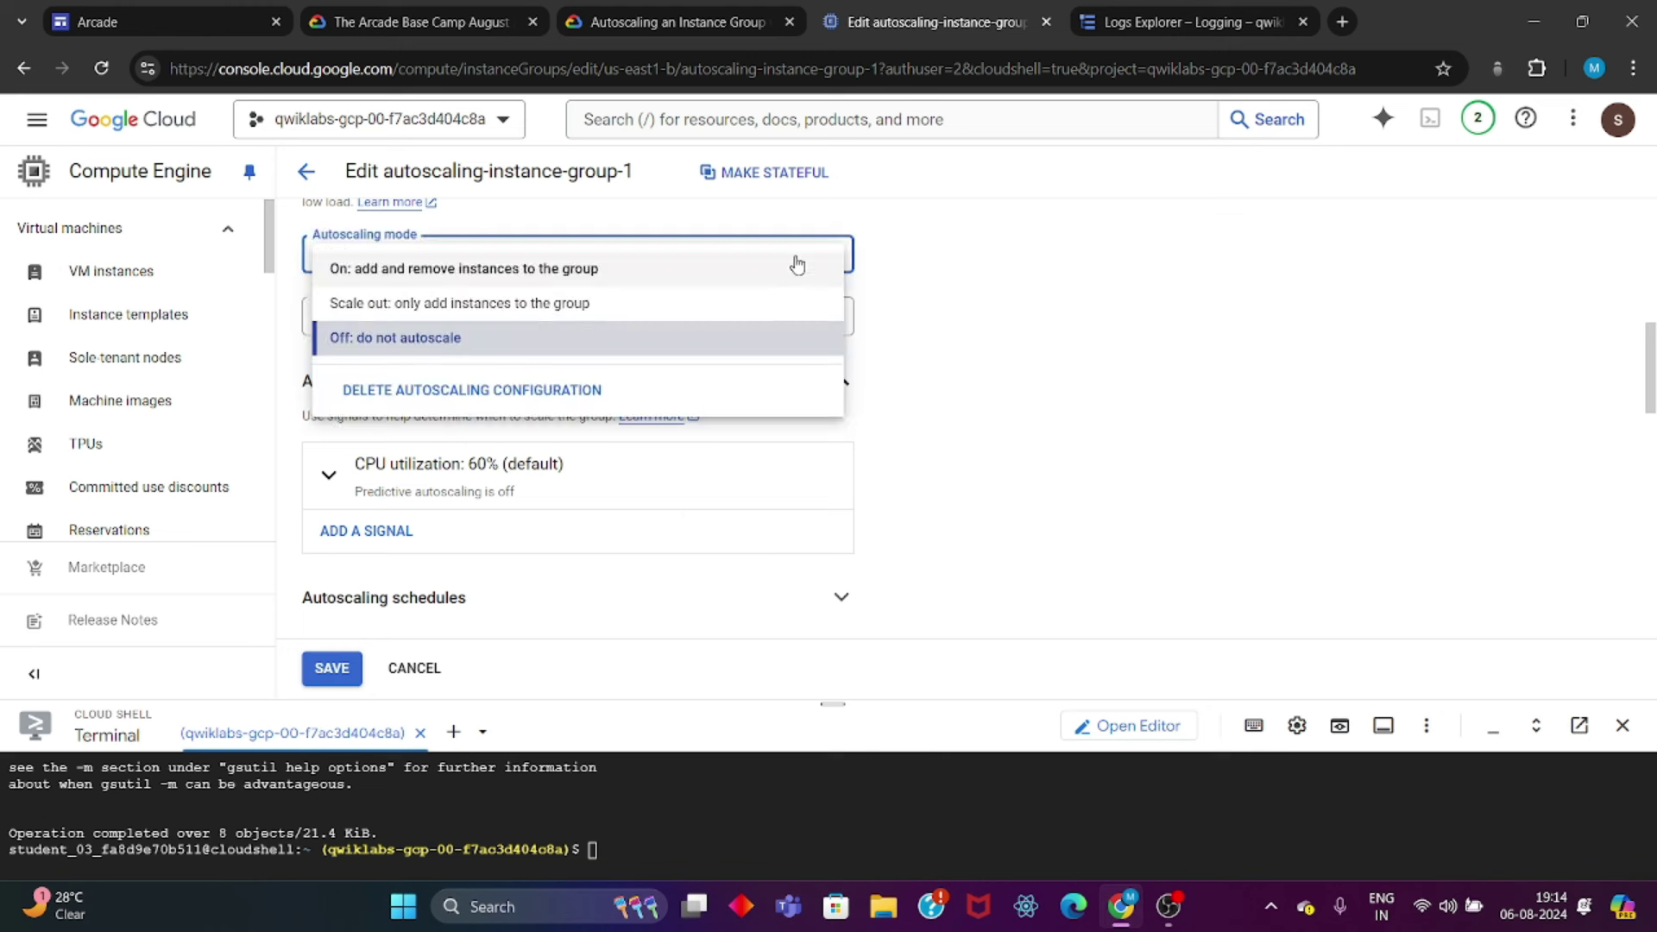
pyautogui.click(496, 271)
pyautogui.doubleClick(658, 313)
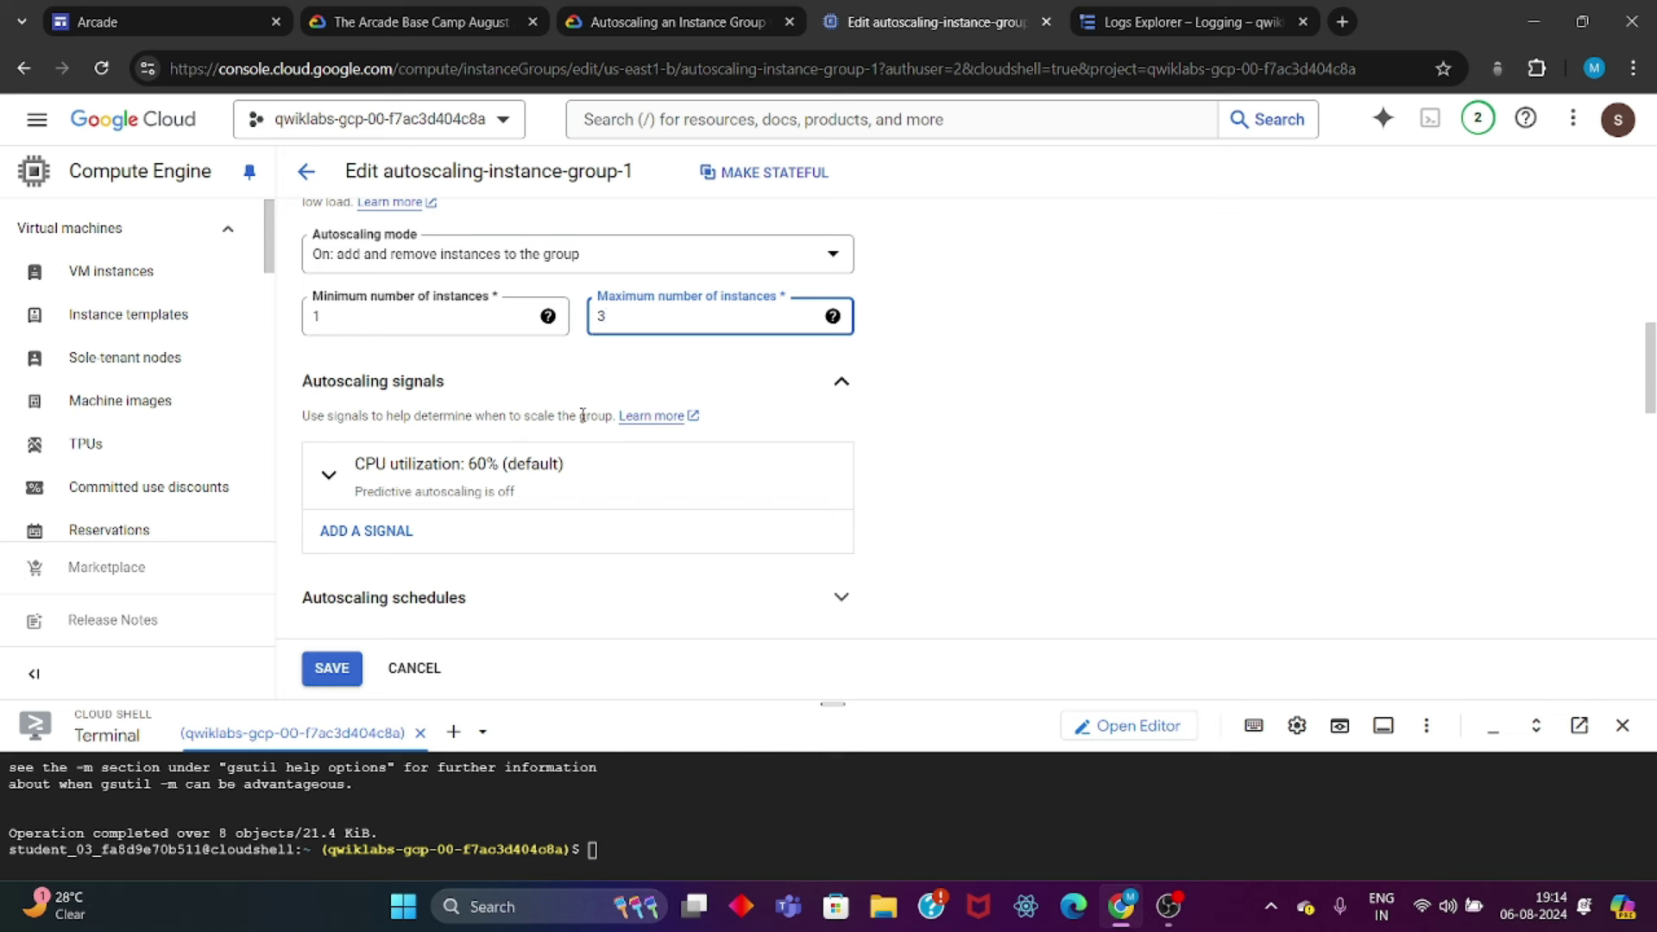
# Step: Add an autoscaling signal of type Cloud Monitoring metric new and open its configuration
pyautogui.click(347, 544)
pyautogui.scroll(-4, 355, 562)
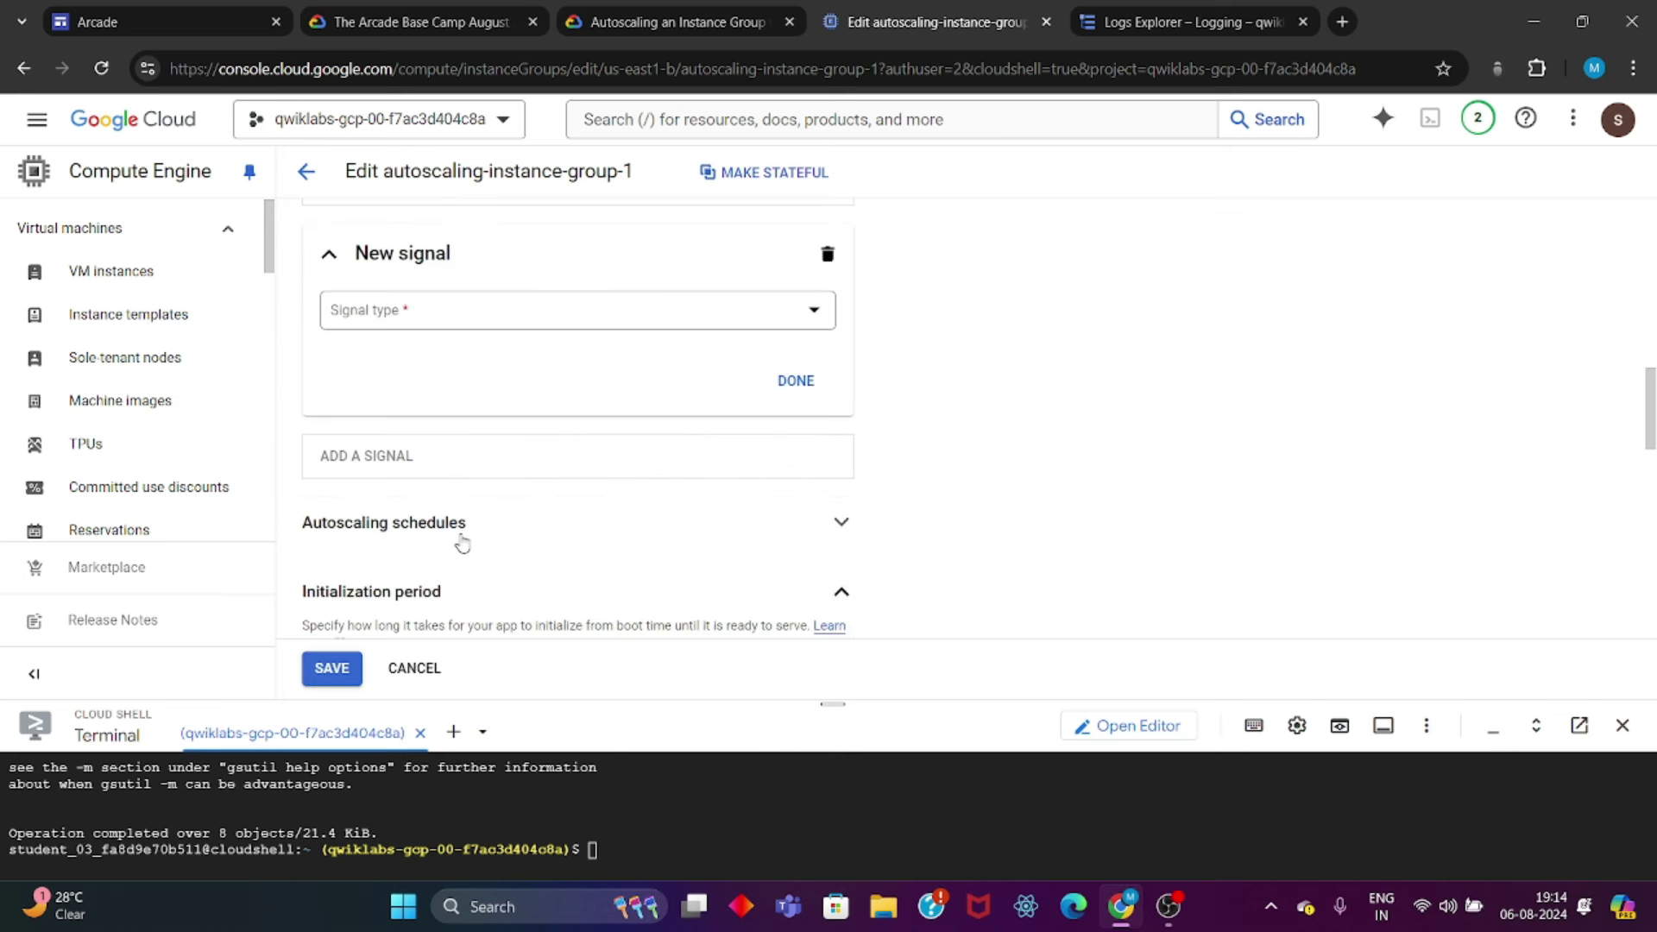
pyautogui.click(429, 313)
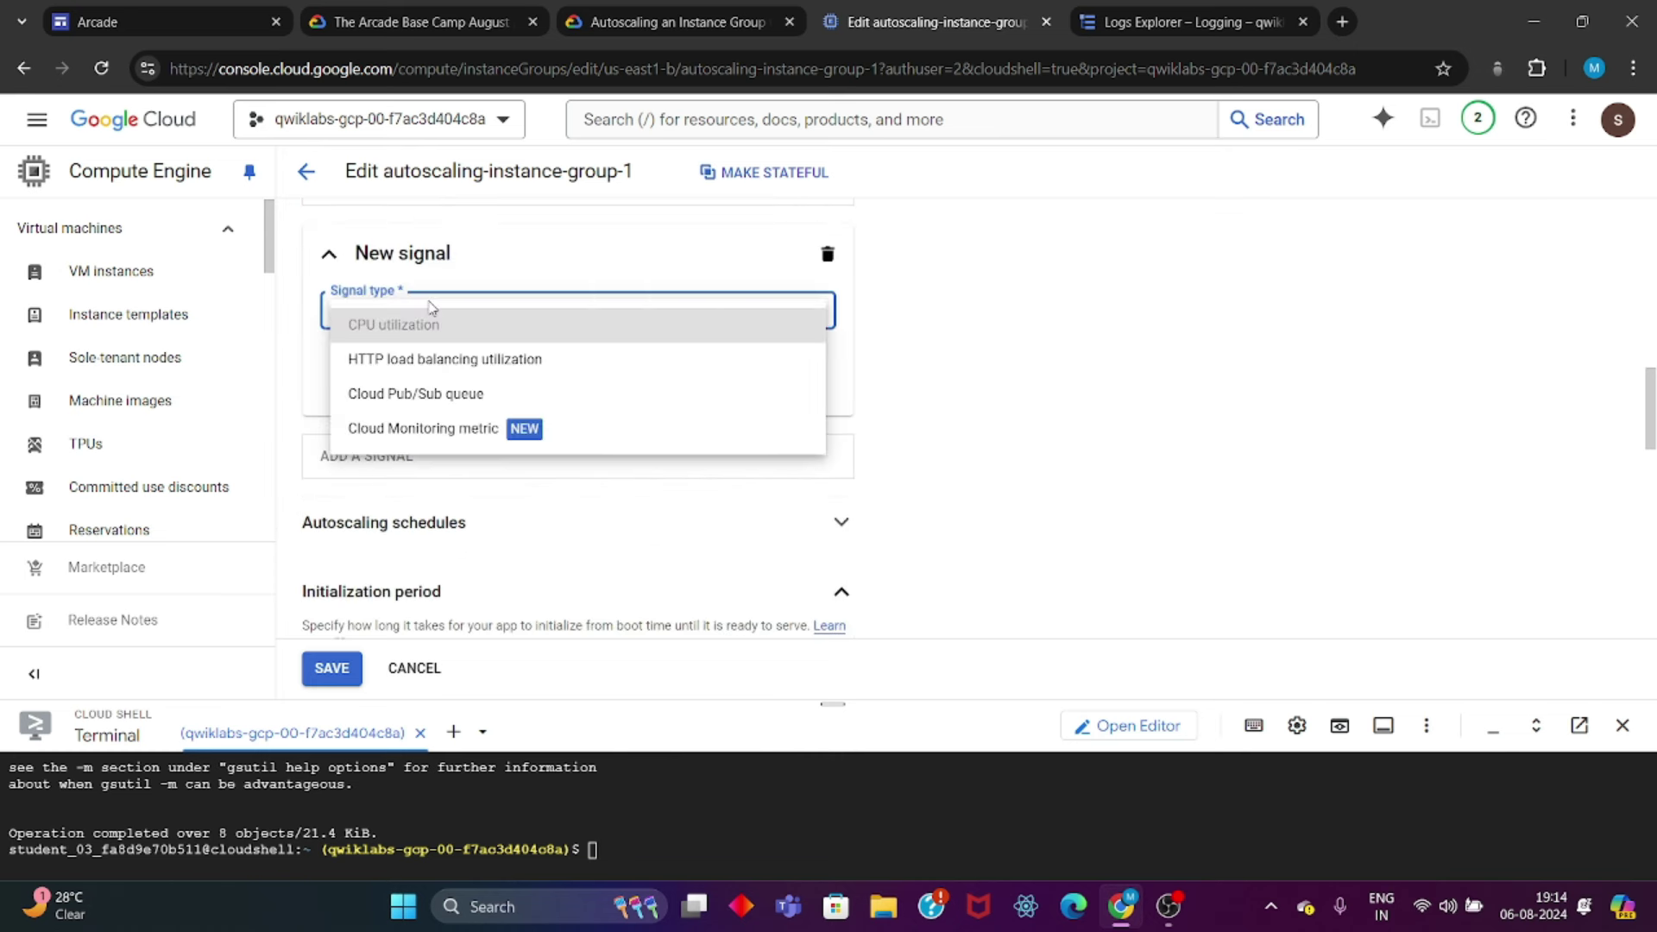
pyautogui.click(447, 429)
pyautogui.click(375, 362)
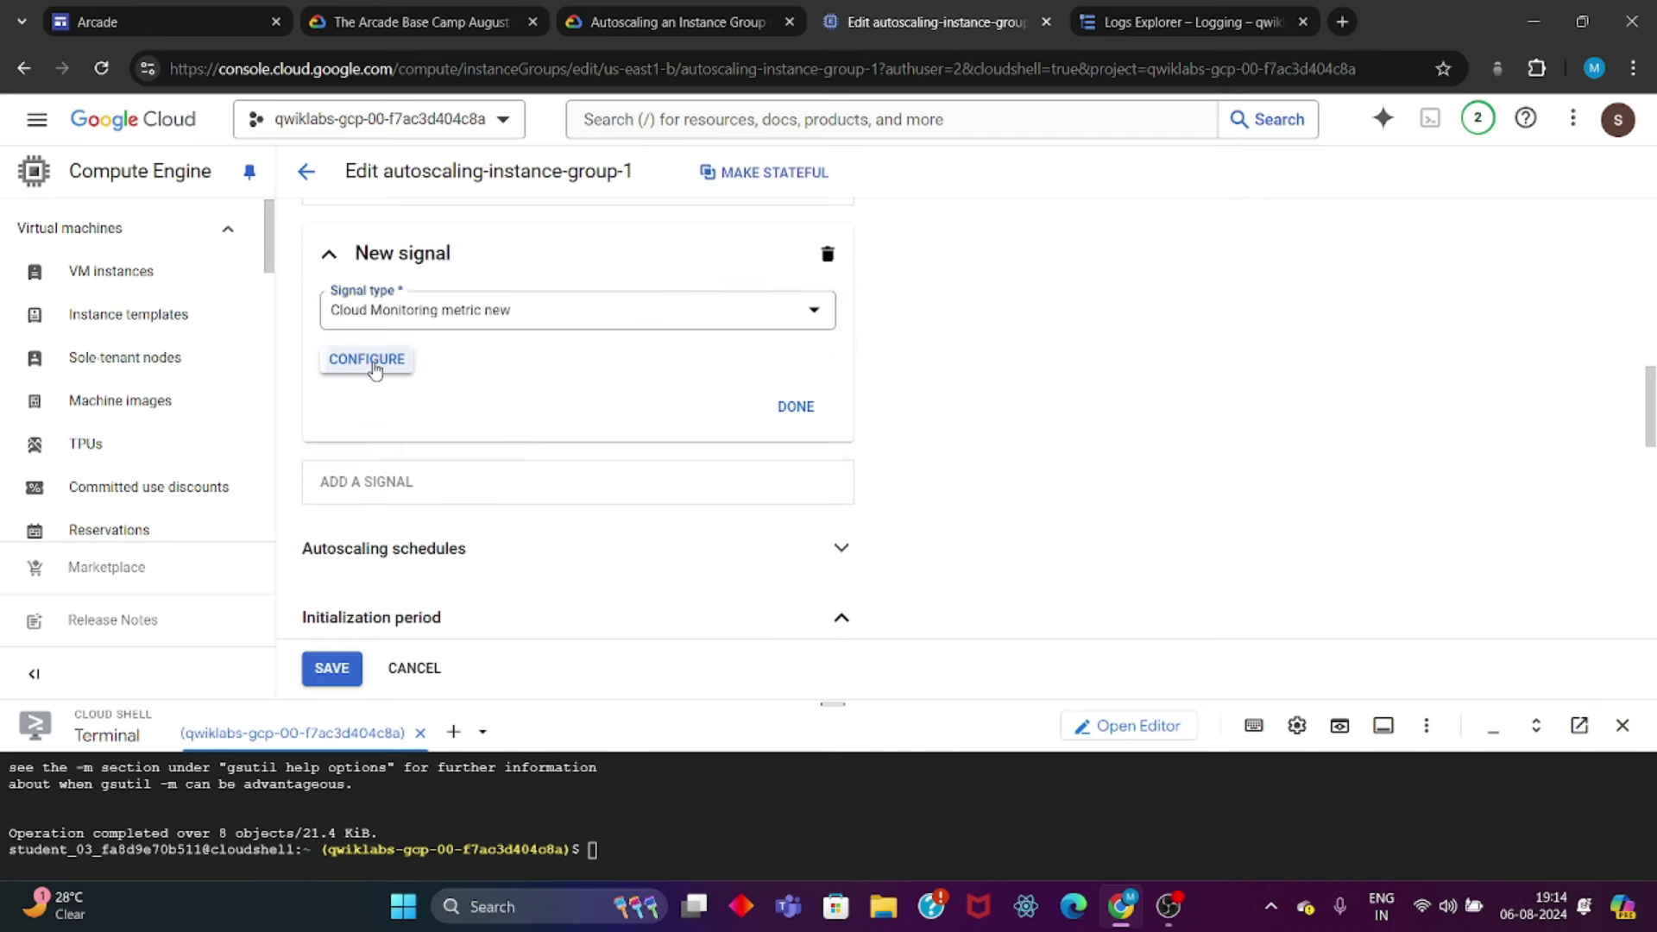
# Step: Choose and apply the metric VM Instance > Custom metrics > custom/appdemo_queue_depth_01 for the signal
pyautogui.click(552, 195)
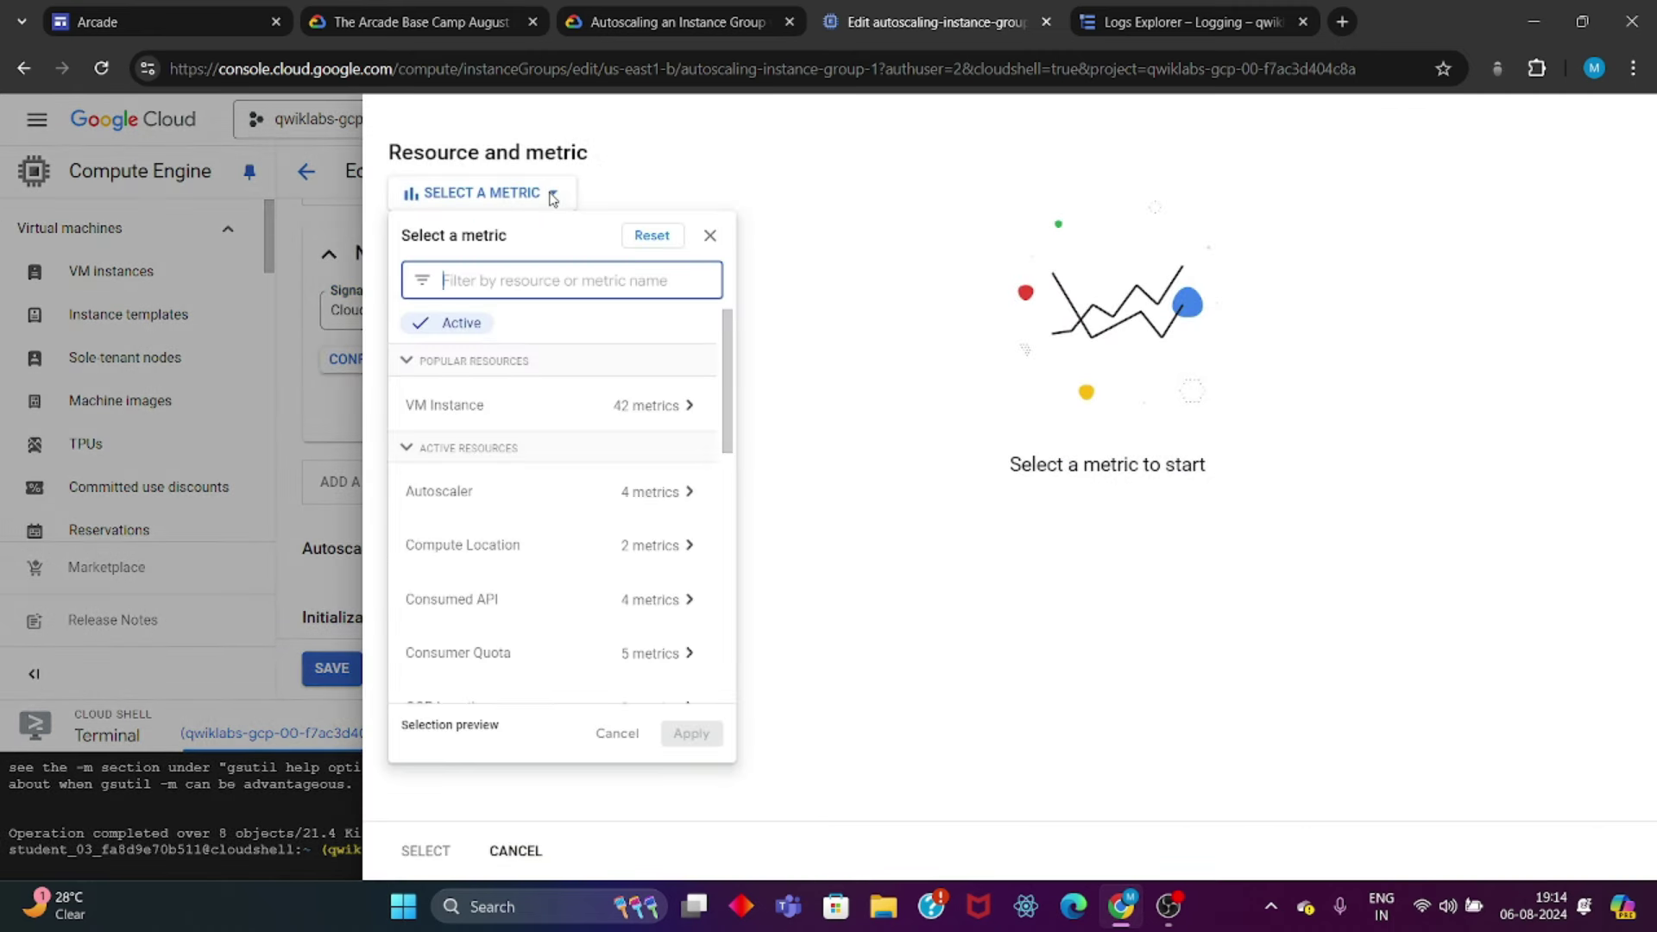
pyautogui.click(568, 411)
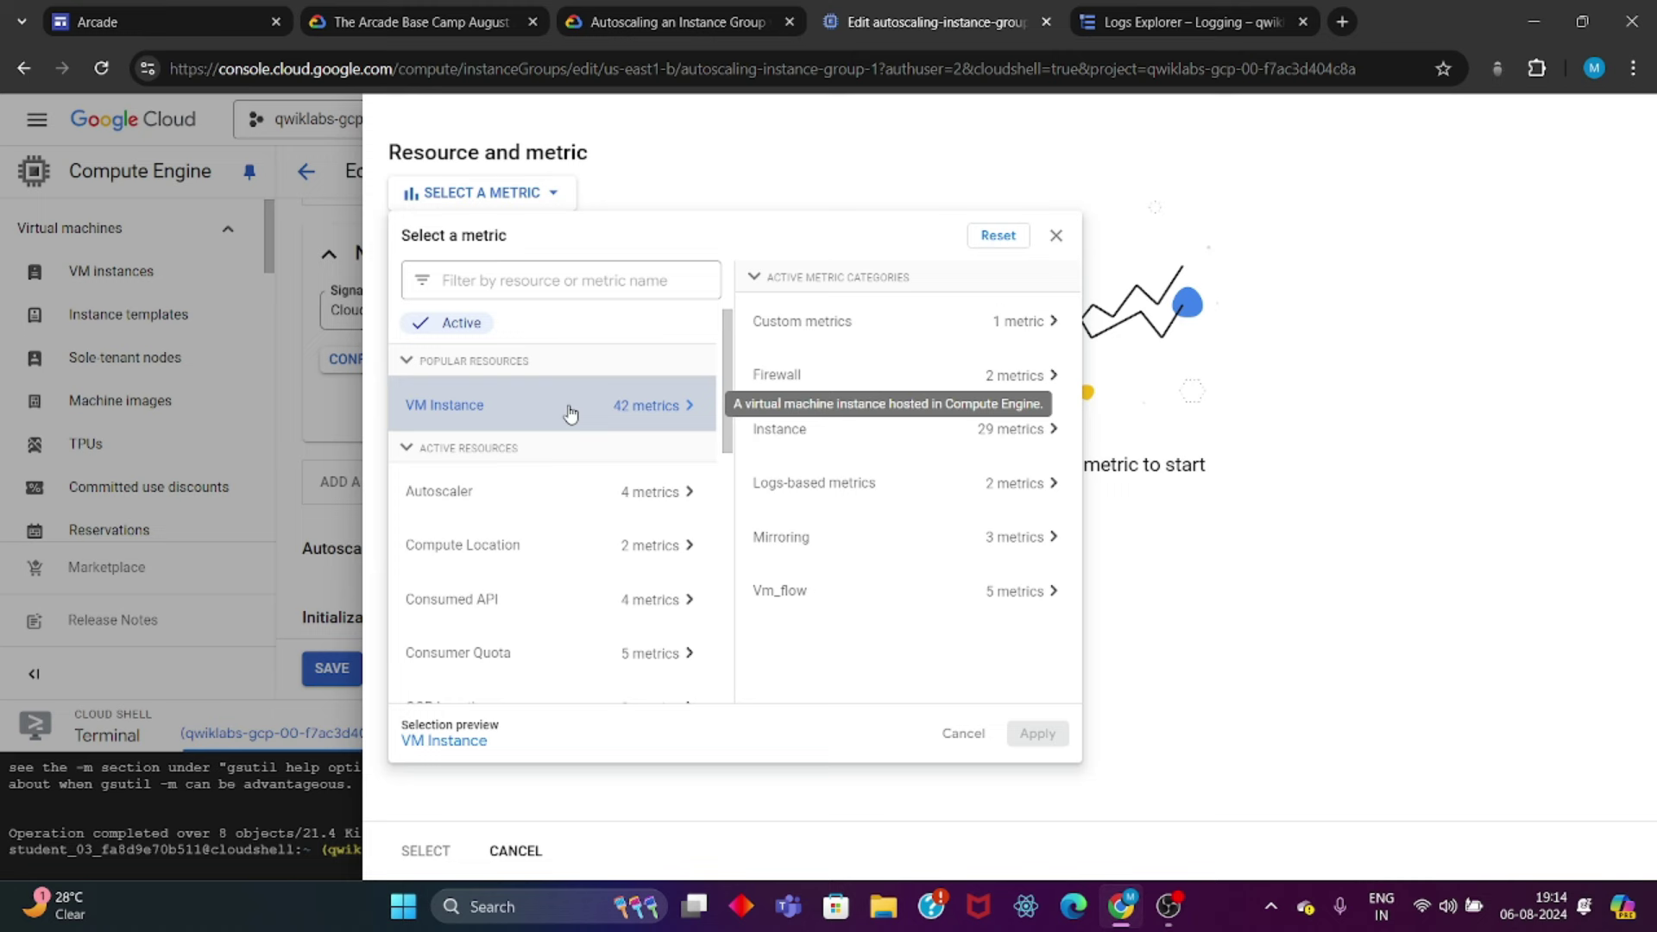
pyautogui.click(834, 328)
pyautogui.click(1113, 322)
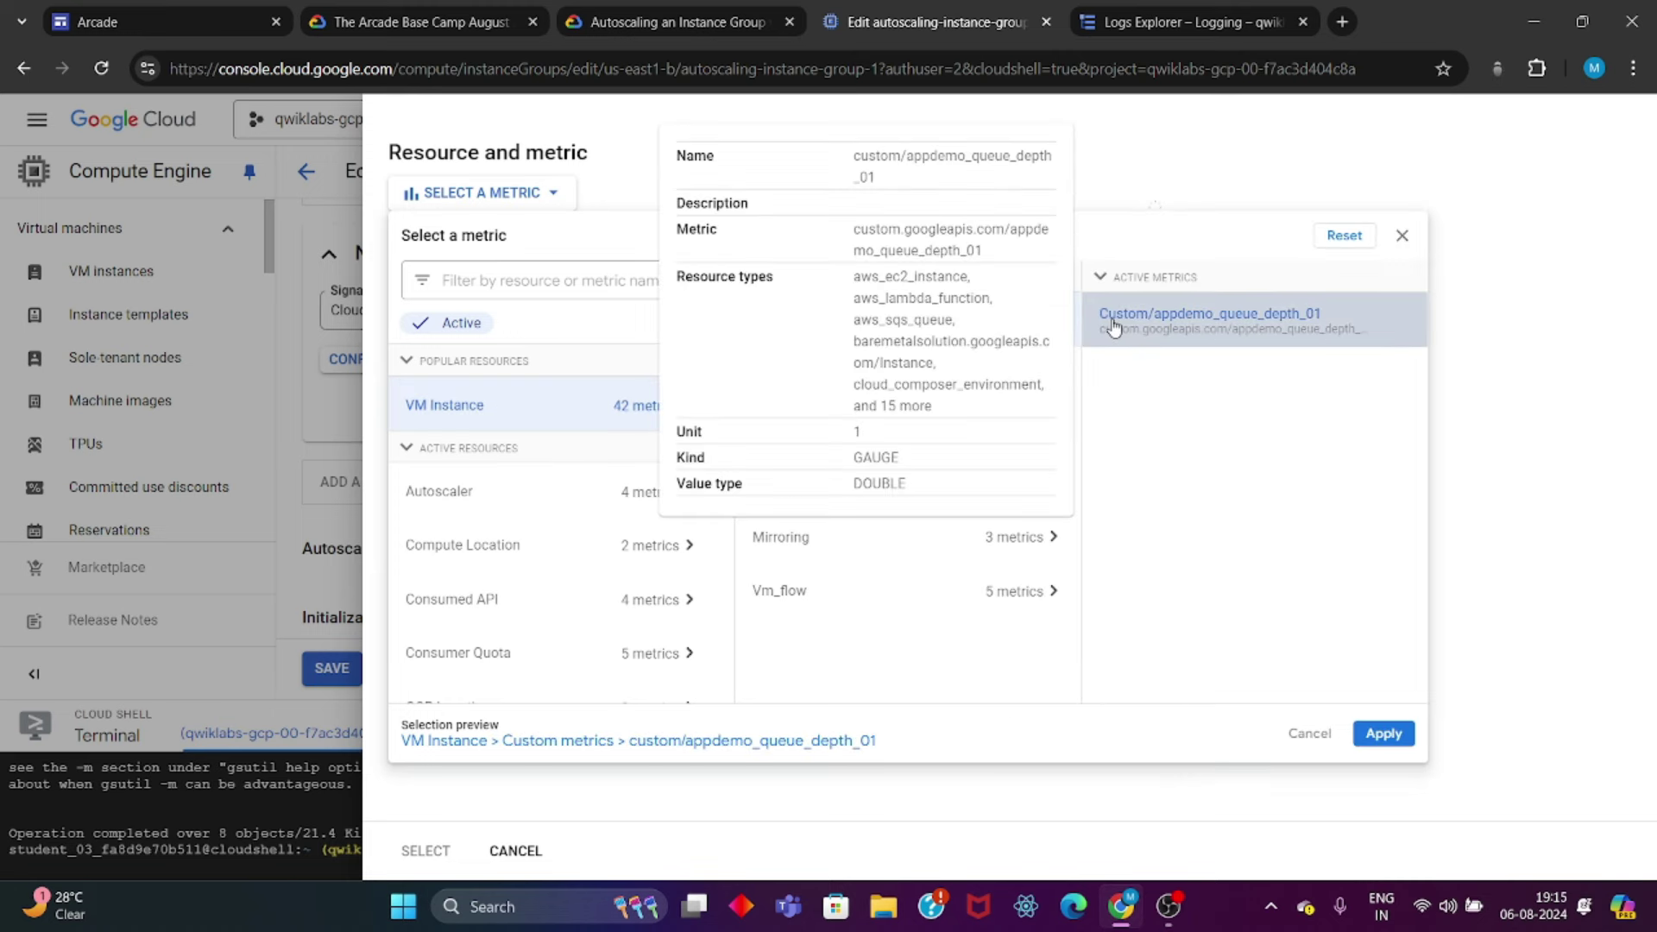
pyautogui.click(1391, 736)
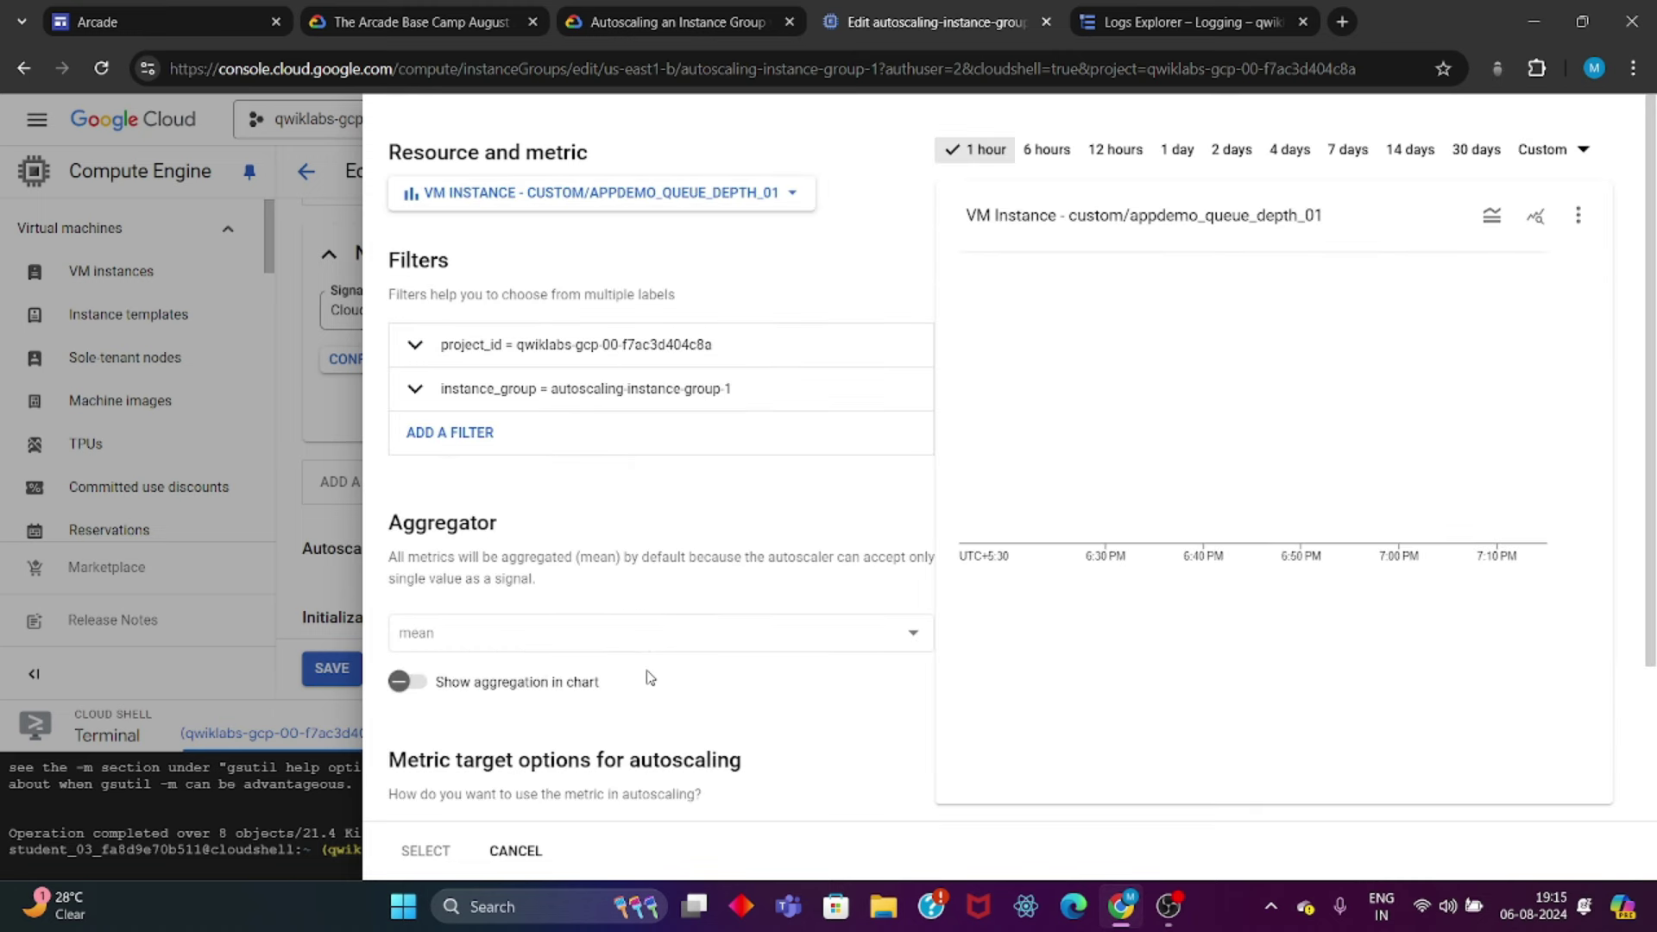
# Step: Set the metric's utilization target to 150 and its utilization target type to Gauge
pyautogui.scroll(-2, 649, 677)
pyautogui.click(524, 754)
pyautogui.write('15')
pyautogui.click(806, 758)
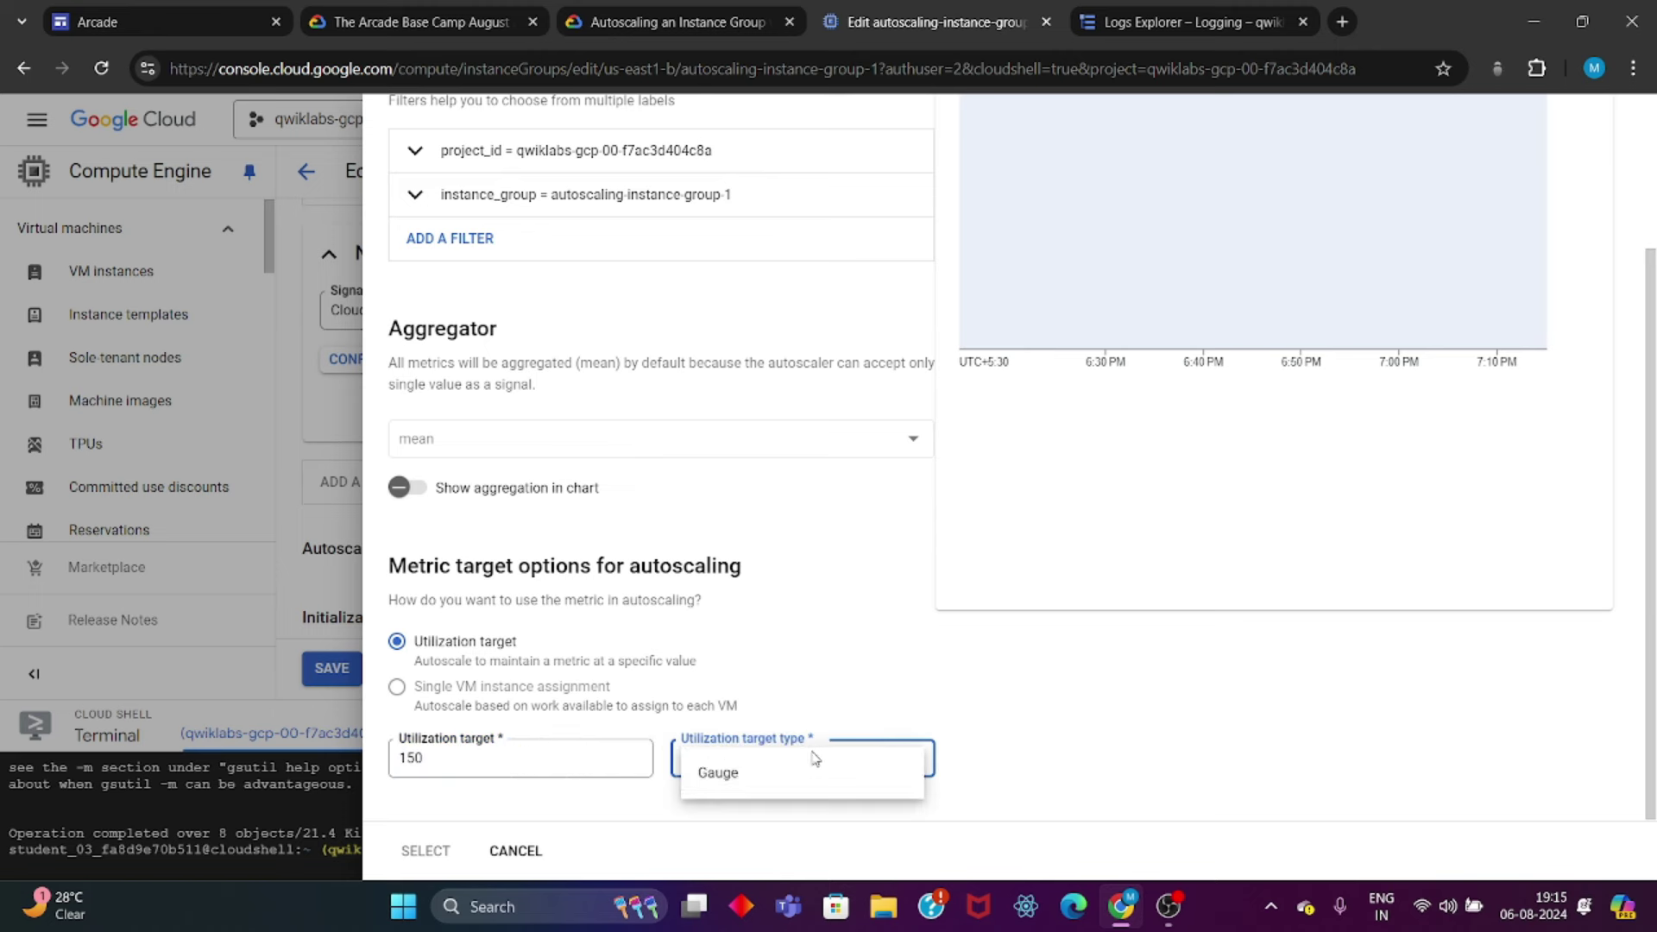
pyautogui.click(778, 778)
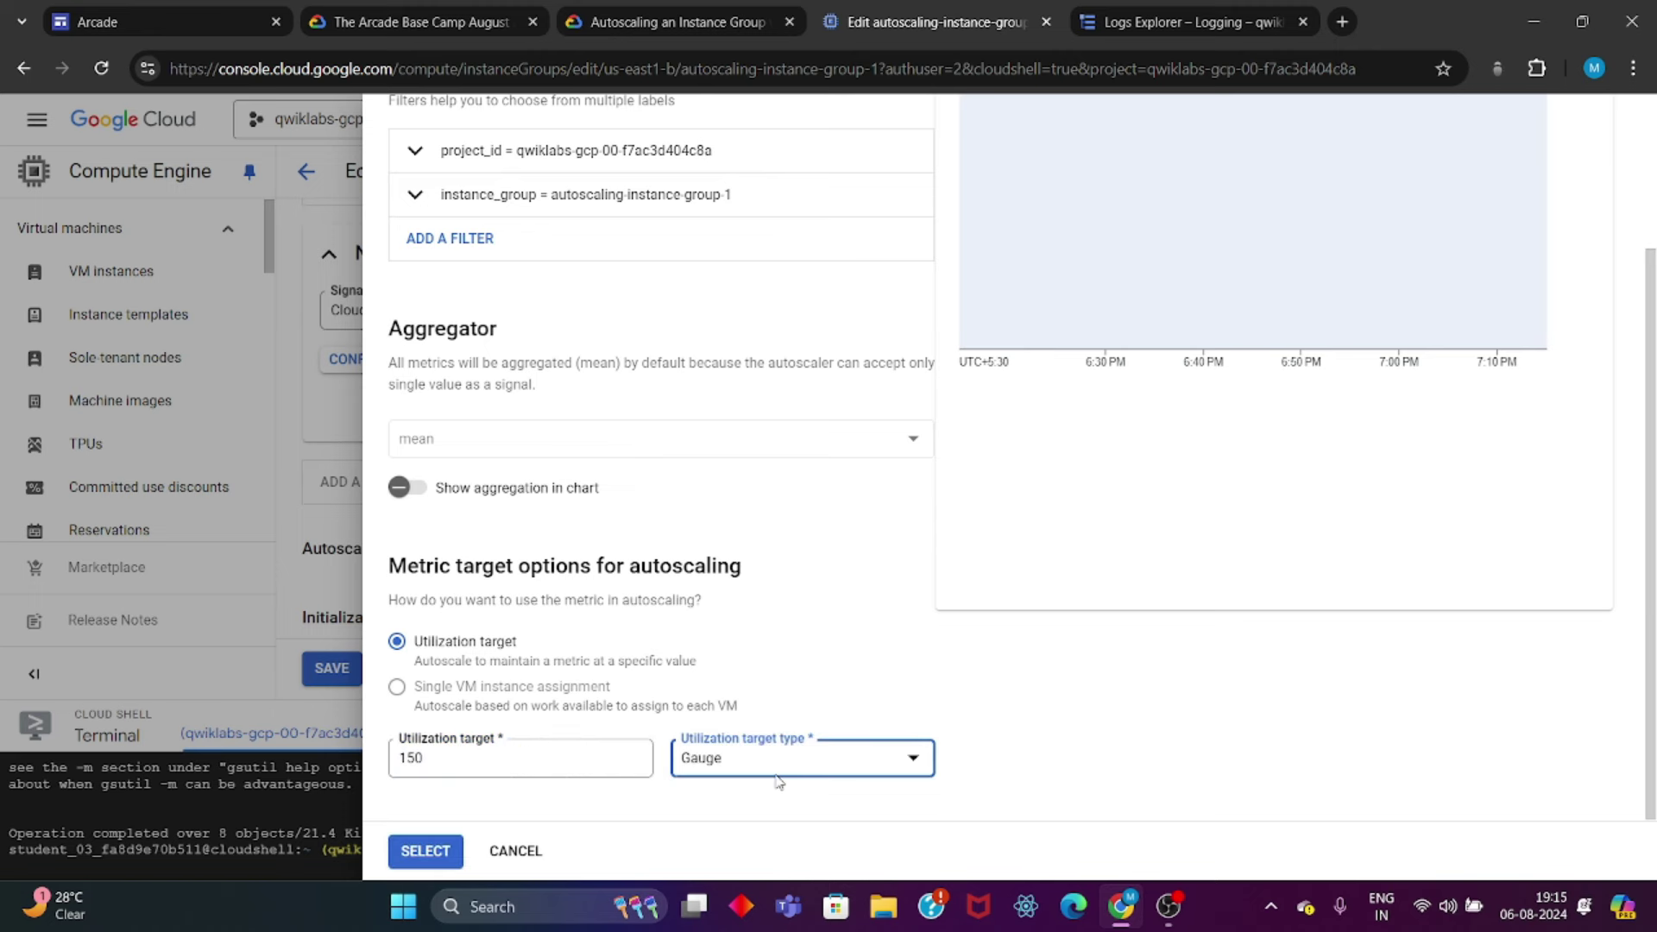
# Step: Compare the signal settings with the lab instructions, accept the metric configuration and save the instance group
pyautogui.click(639, 11)
pyautogui.scroll(-3, 742, 518)
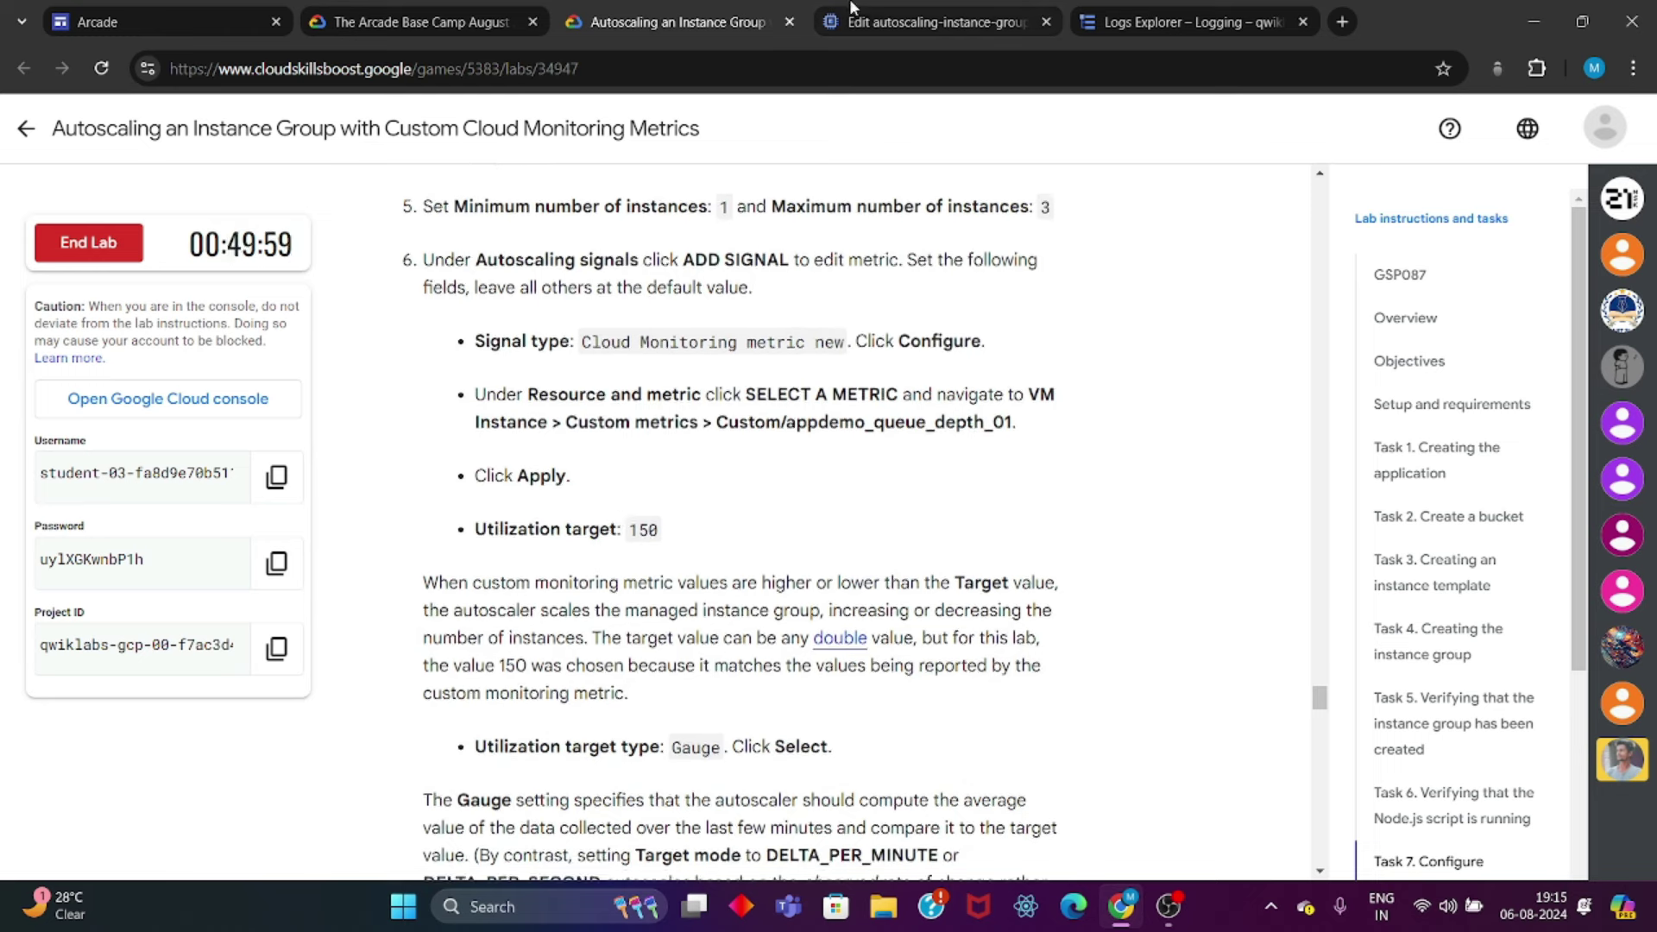
pyautogui.click(852, 8)
pyautogui.click(422, 850)
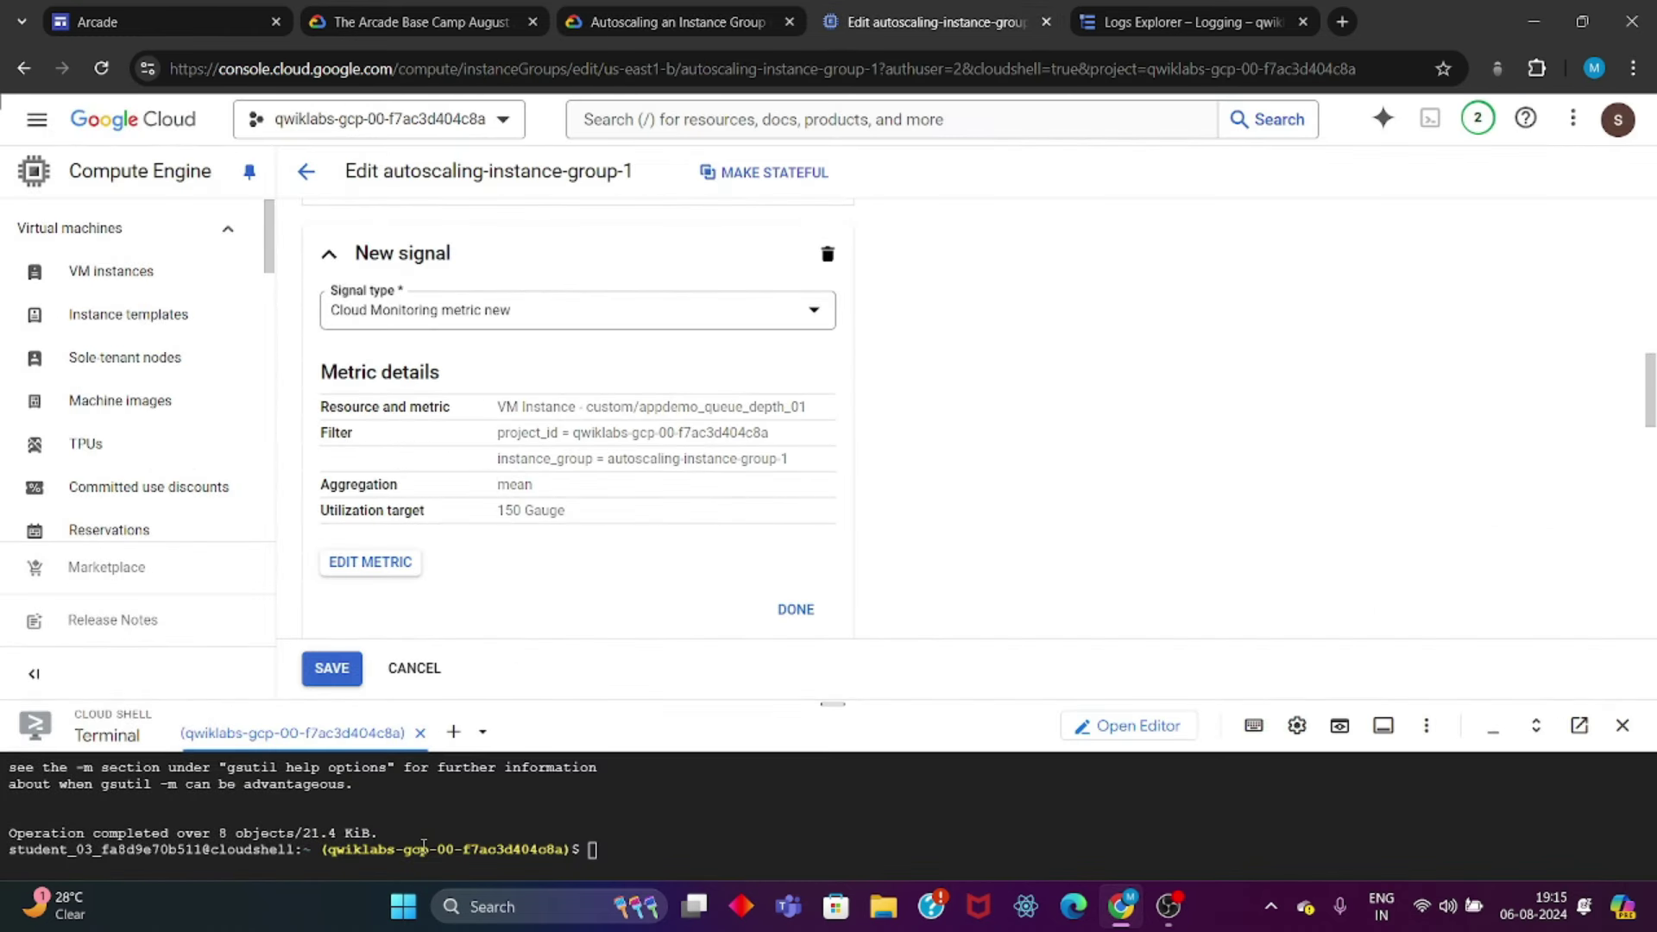
pyautogui.click(330, 670)
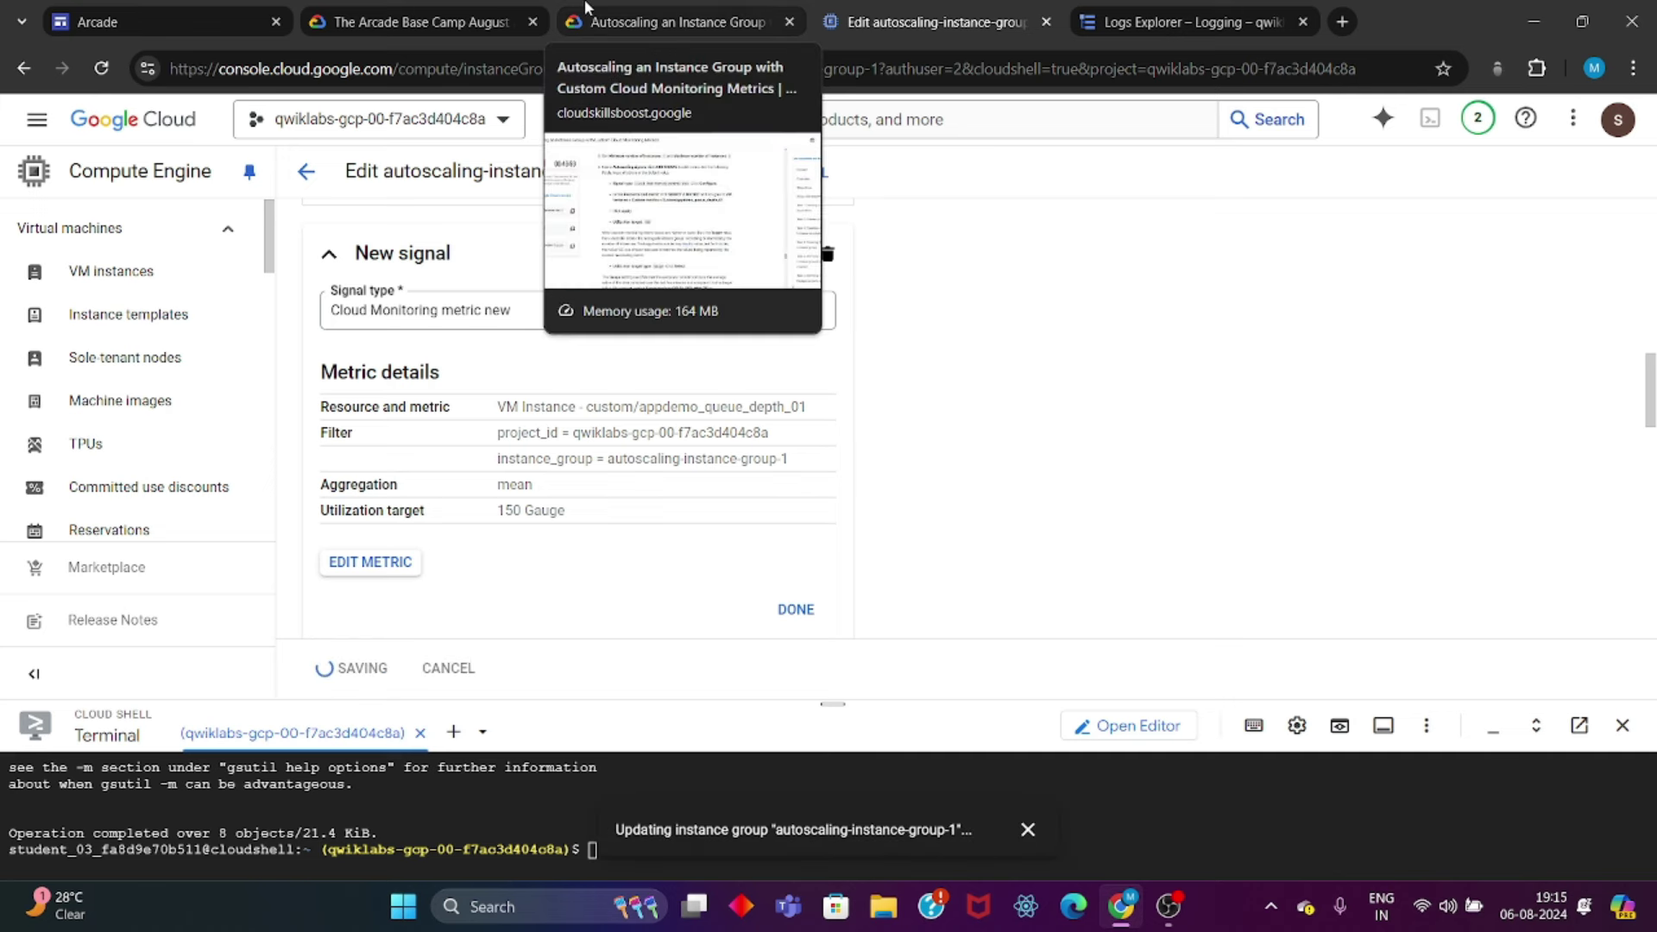
# Step: Run the lab's progress check for the "Configure autoscaling for the instance group" task
pyautogui.click(586, 12)
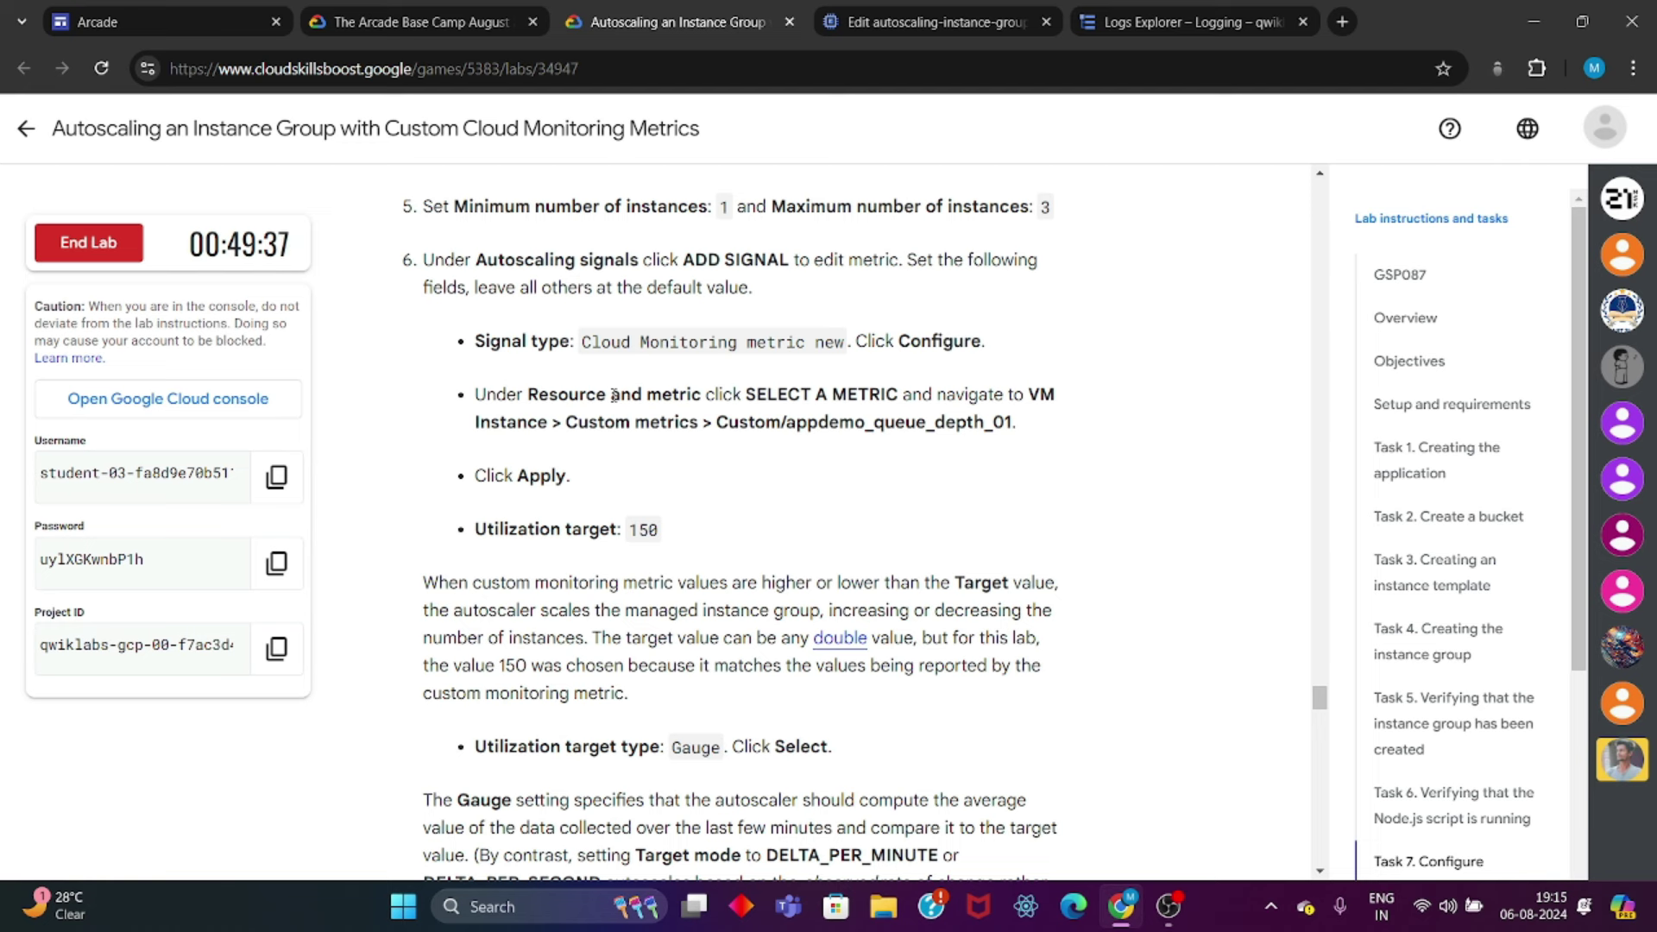
pyautogui.scroll(-8, 734, 660)
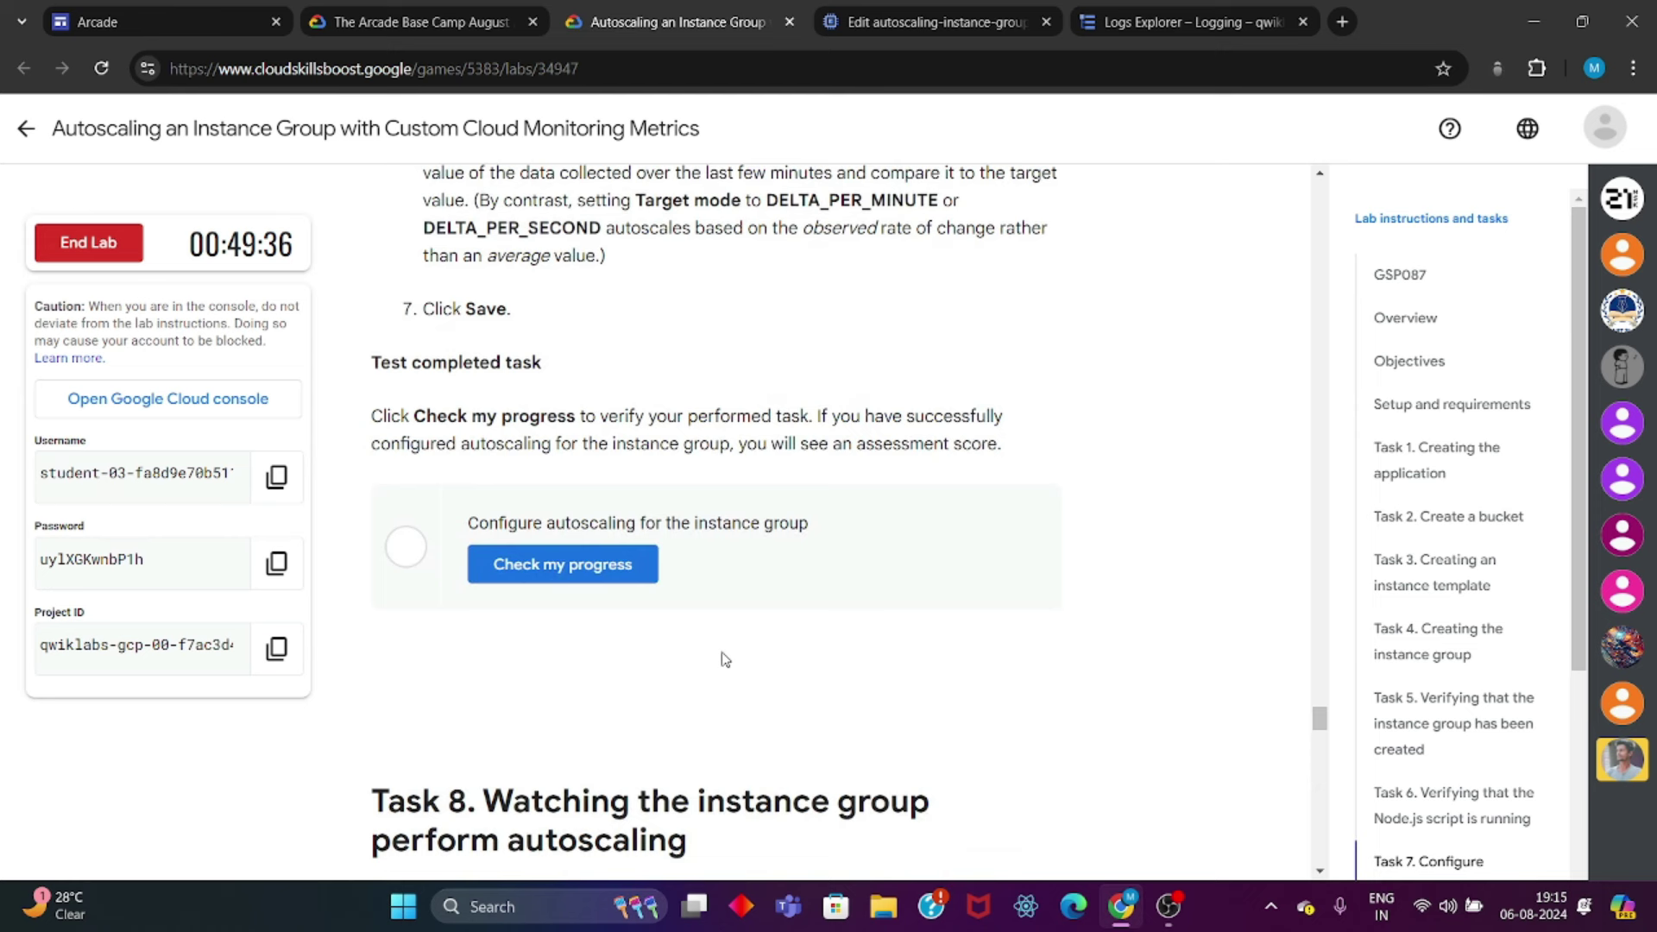
pyautogui.click(618, 556)
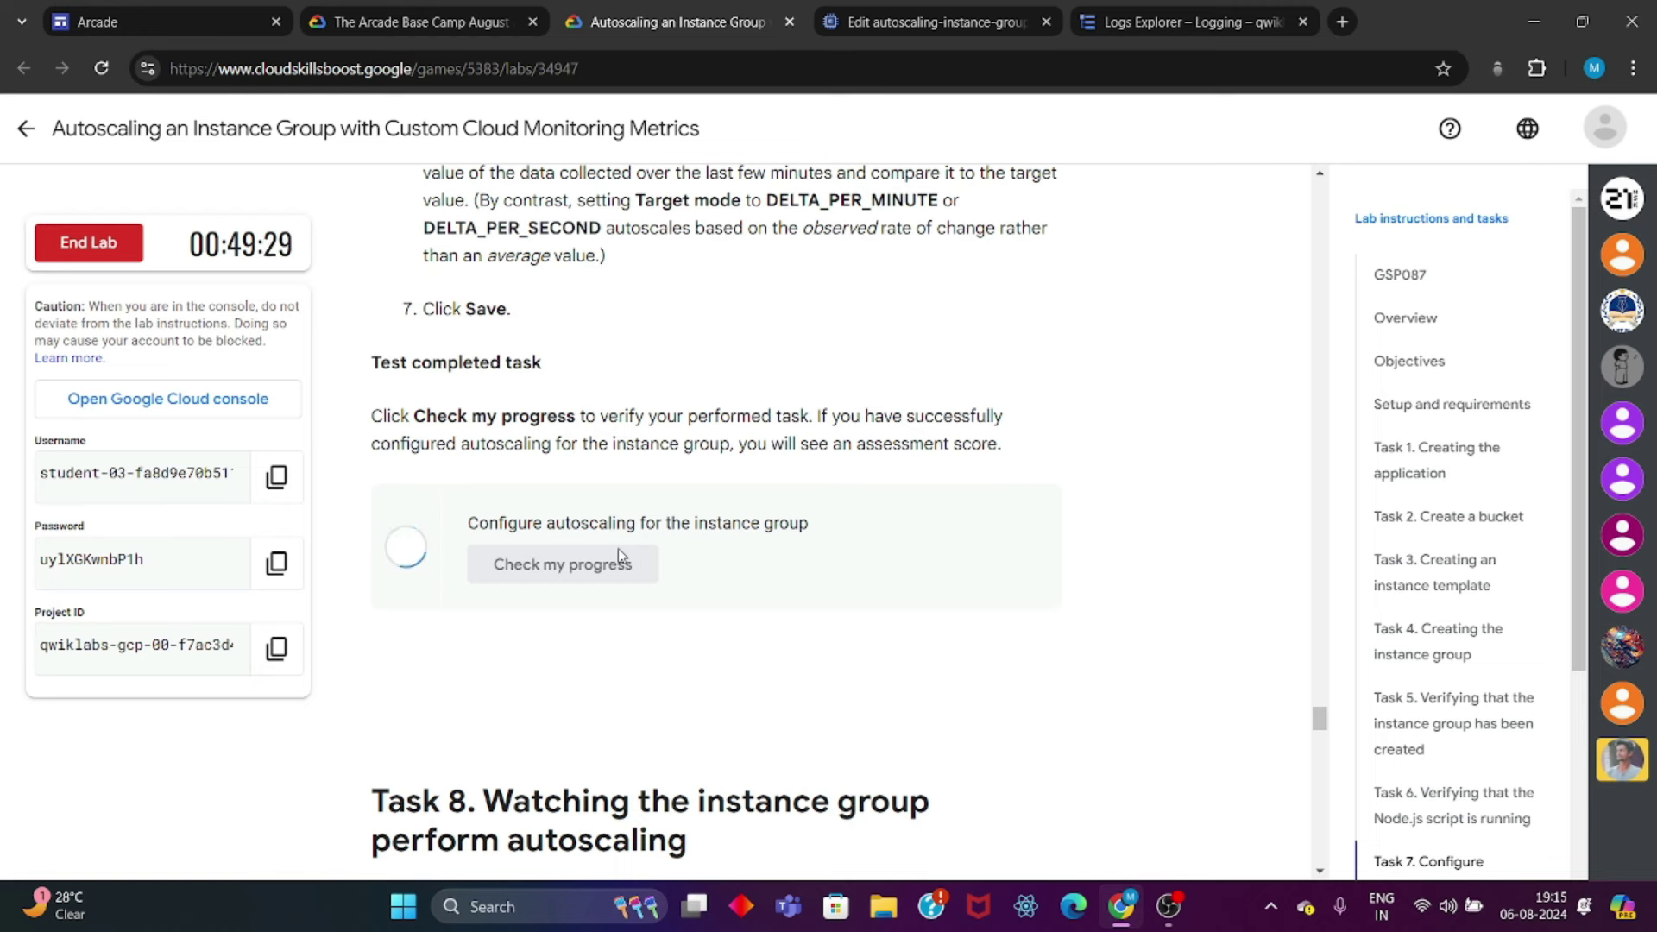
pyautogui.scroll(1, 618, 550)
# Step: Check the update status of autoscaling-instance-group-1 in the console and repeat the lab's autoscaling progress check
pyautogui.click(889, 18)
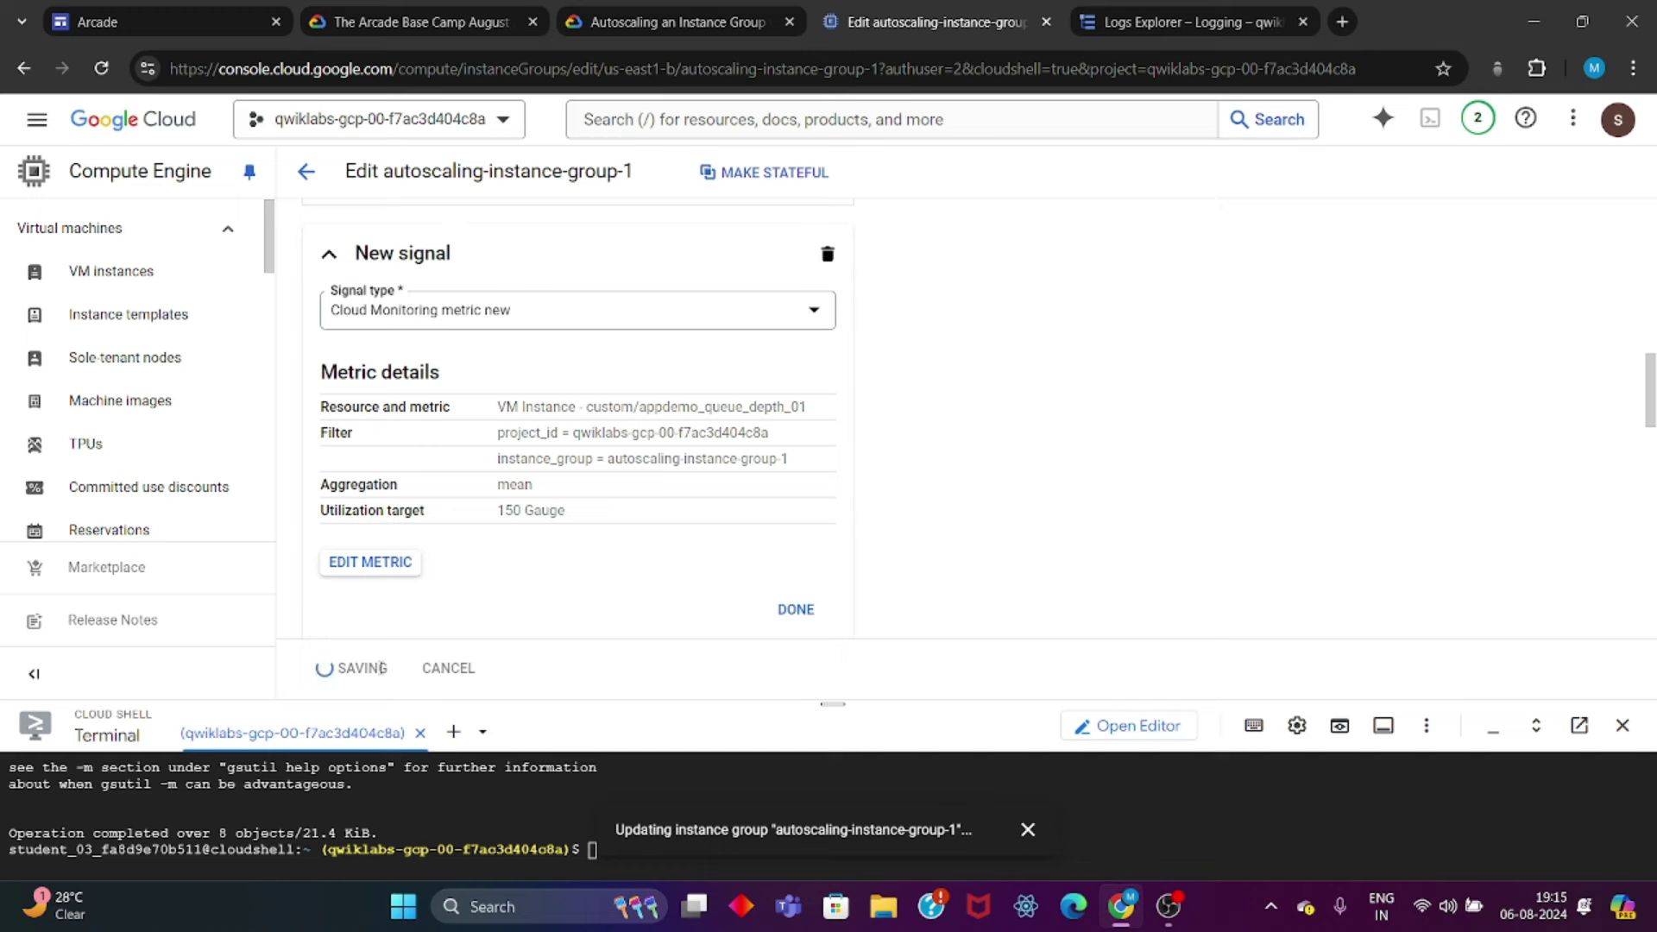
pyautogui.click(792, 8)
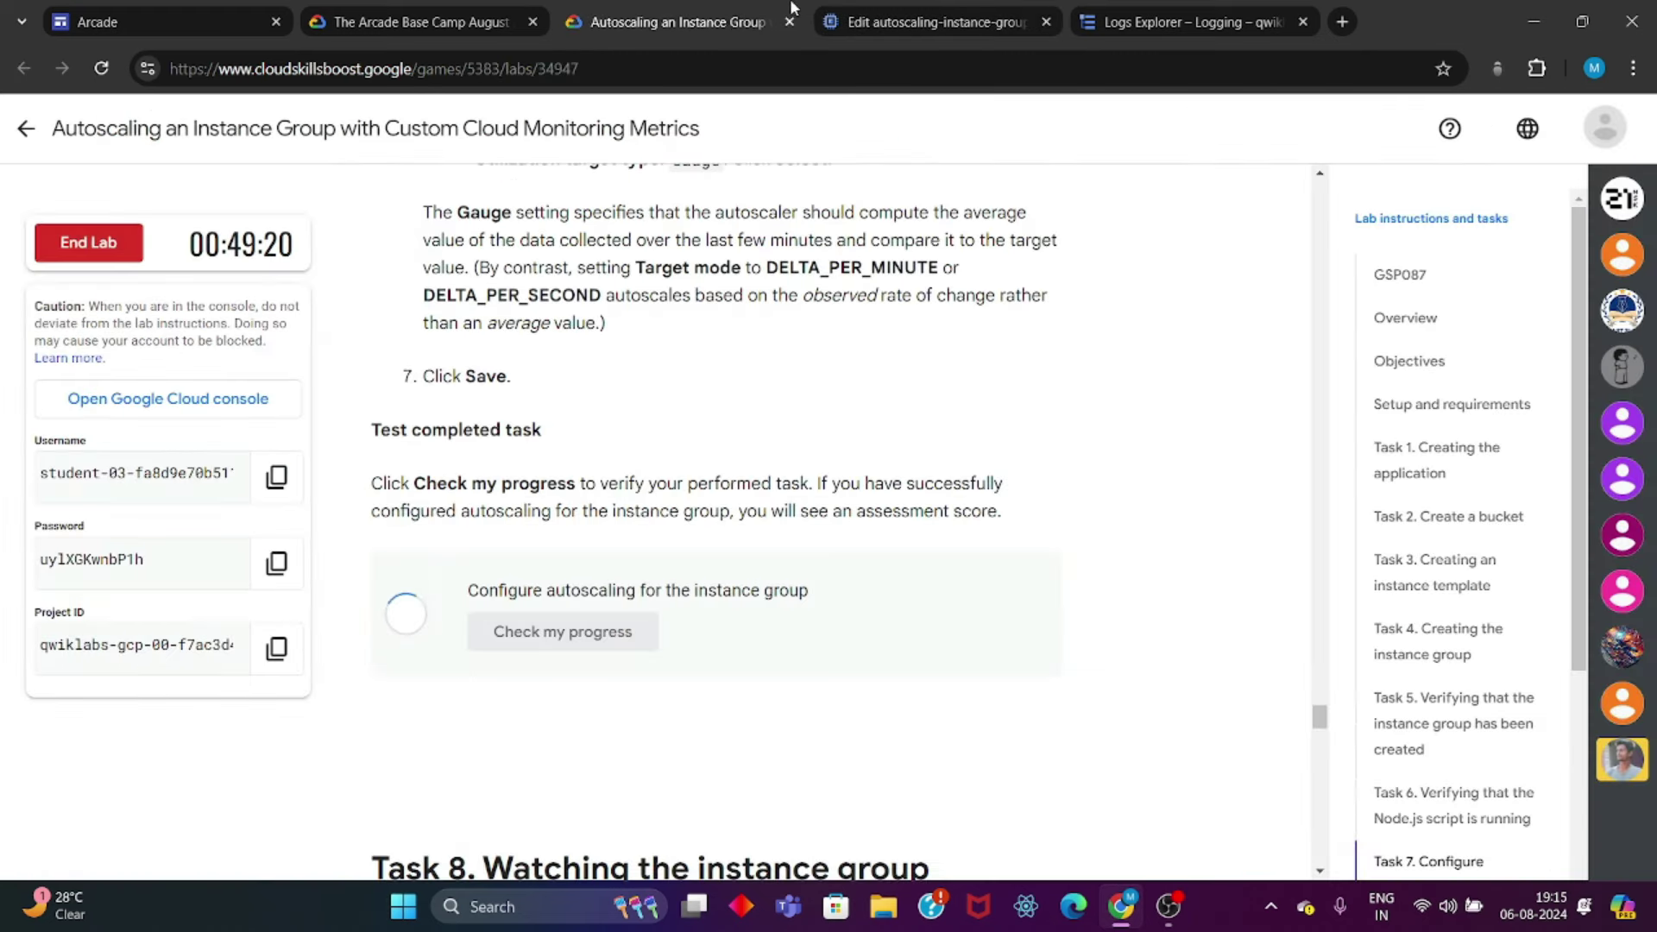
pyautogui.click(850, 19)
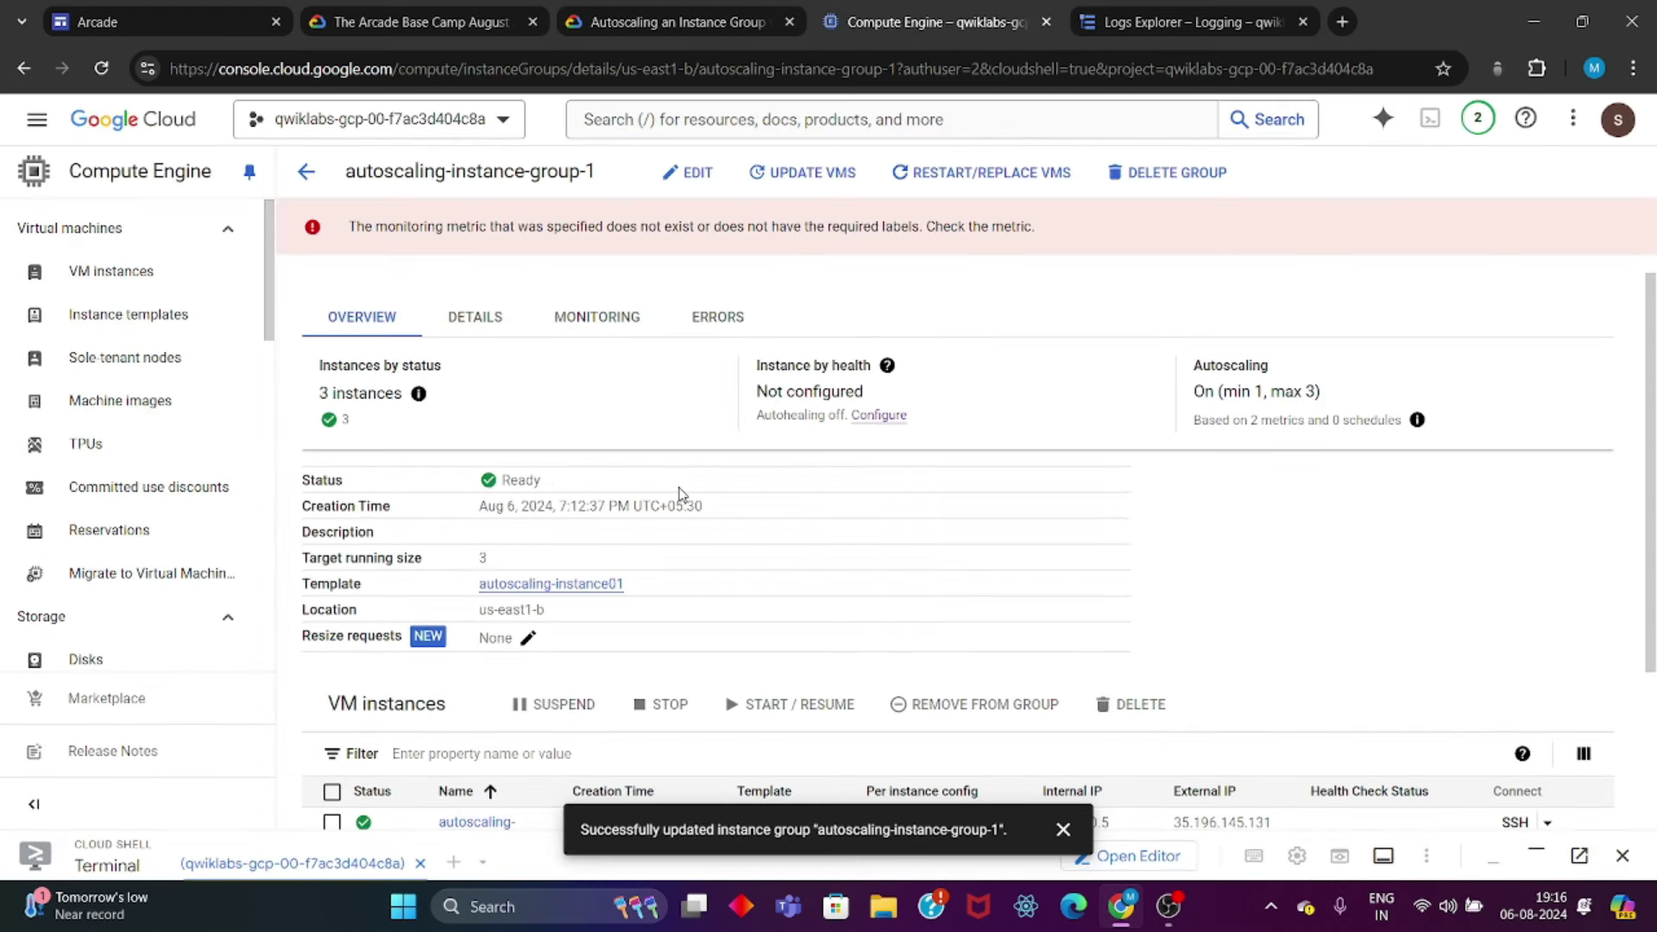
pyautogui.scroll(-3, 680, 493)
pyautogui.click(625, 12)
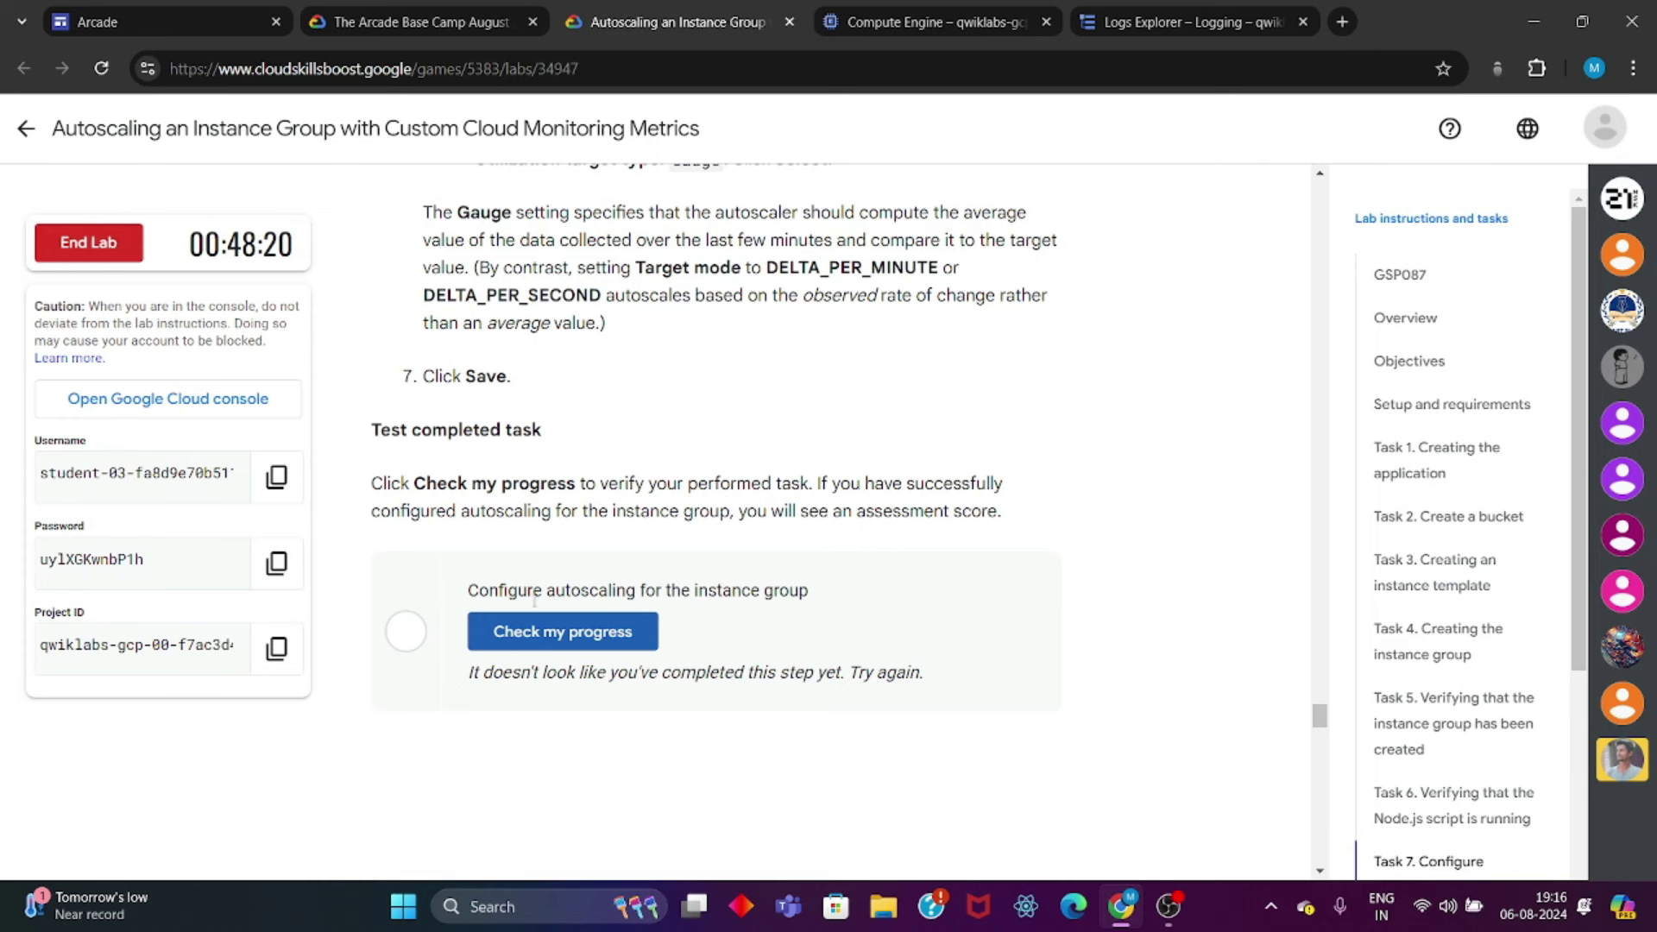
pyautogui.click(537, 628)
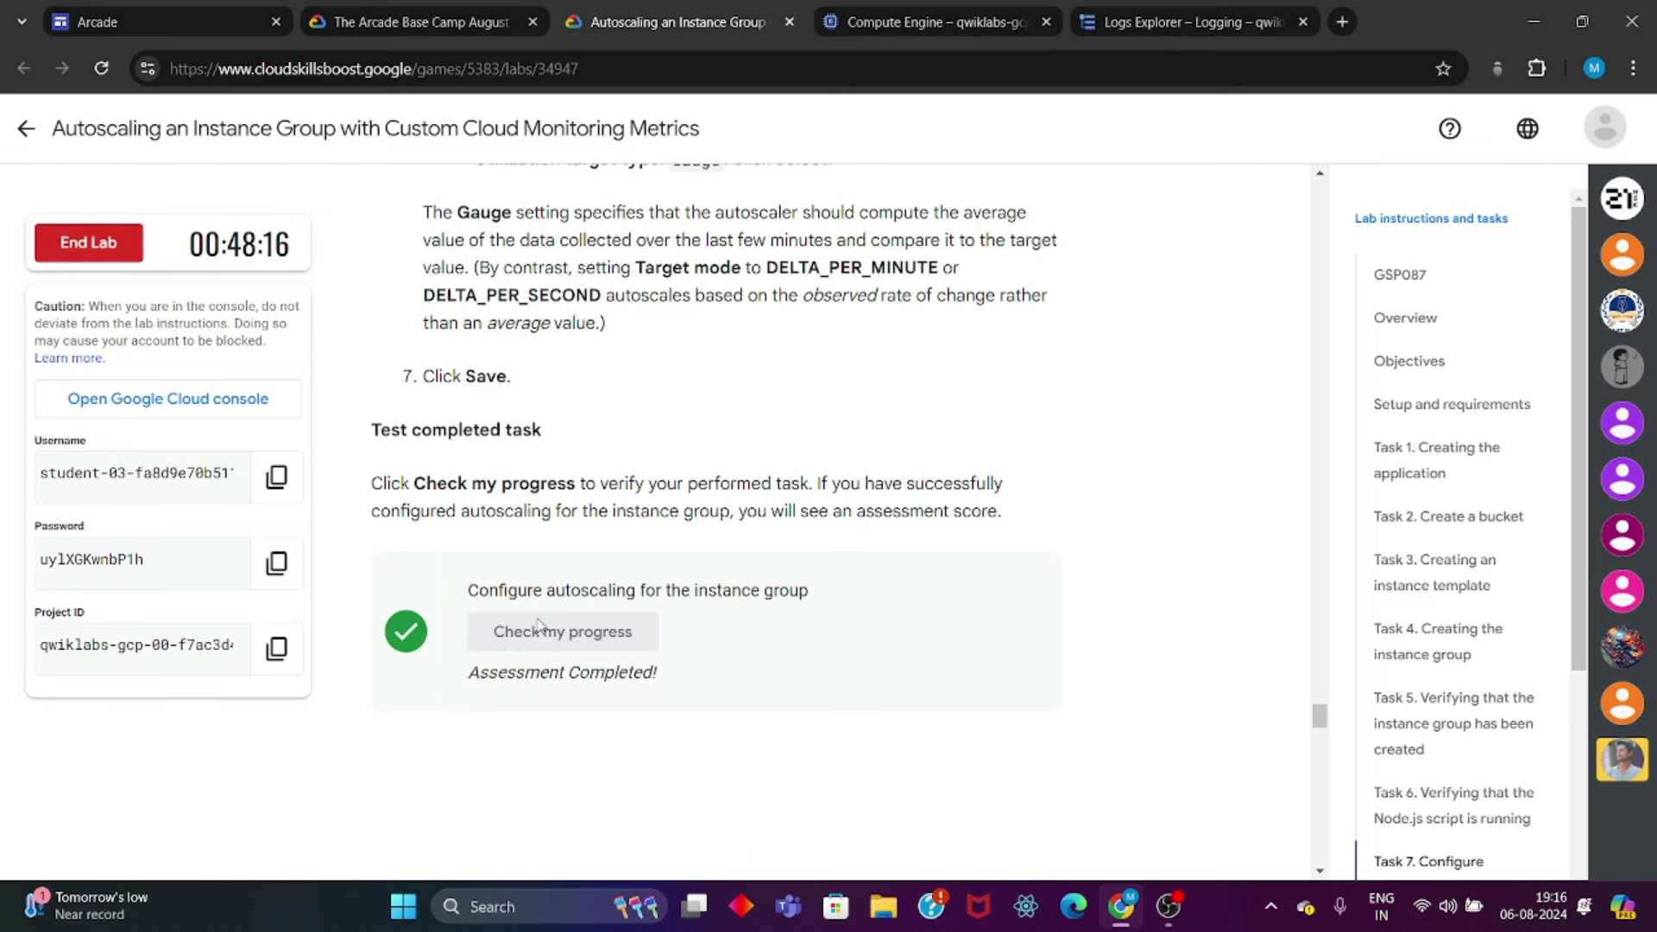
pyautogui.scroll(-15, 536, 627)
pyautogui.scroll(-20, 541, 627)
pyautogui.scroll(20, 539, 619)
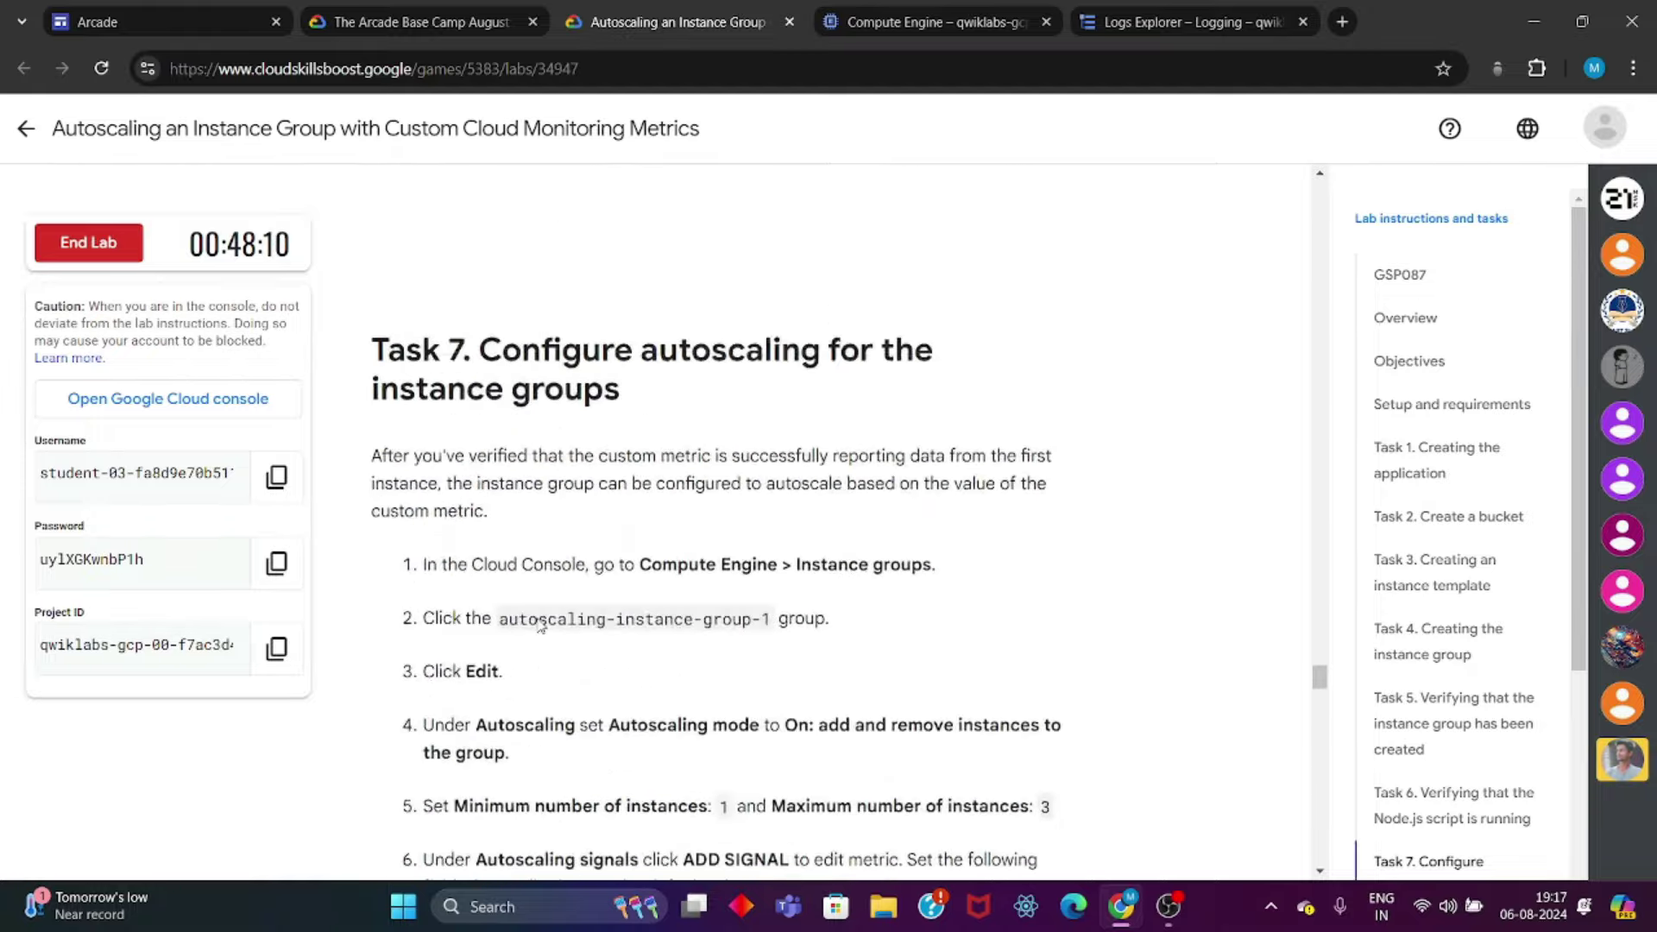
pyautogui.scroll(1, 539, 627)
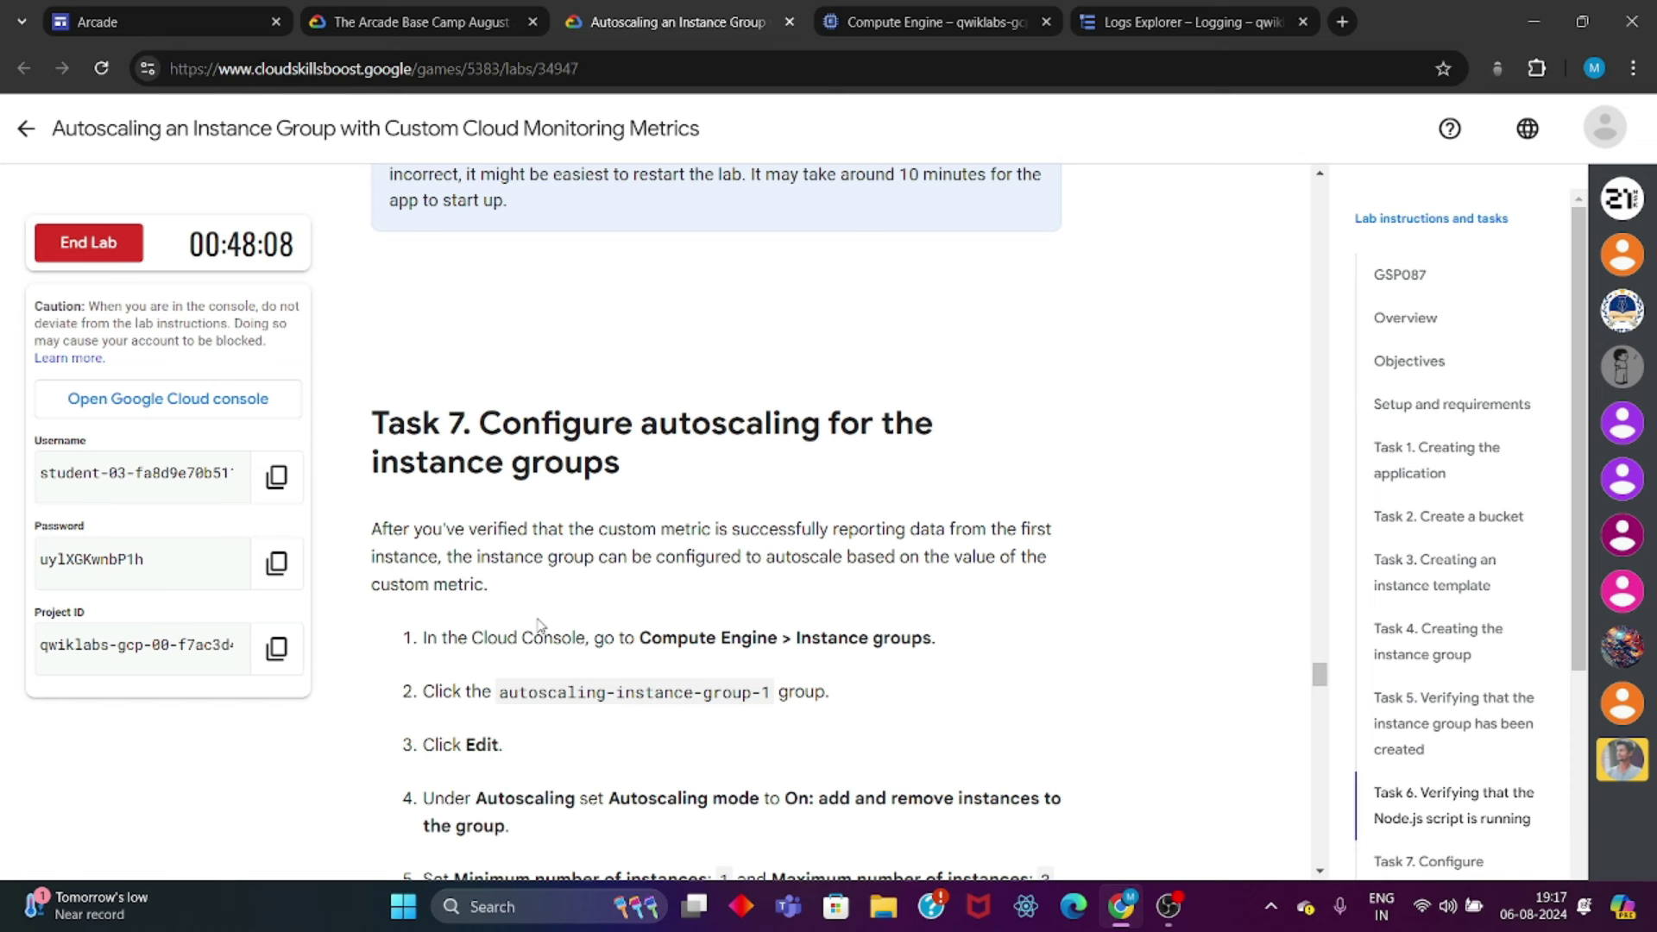